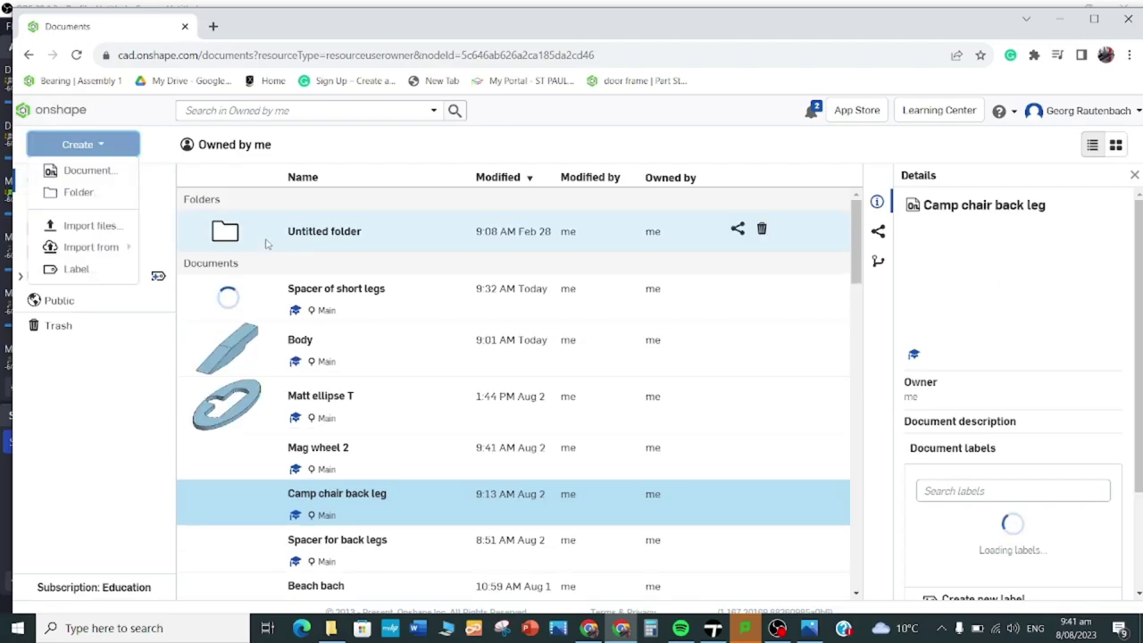
Create a new document named "Camp chair short legs"
click(89, 170)
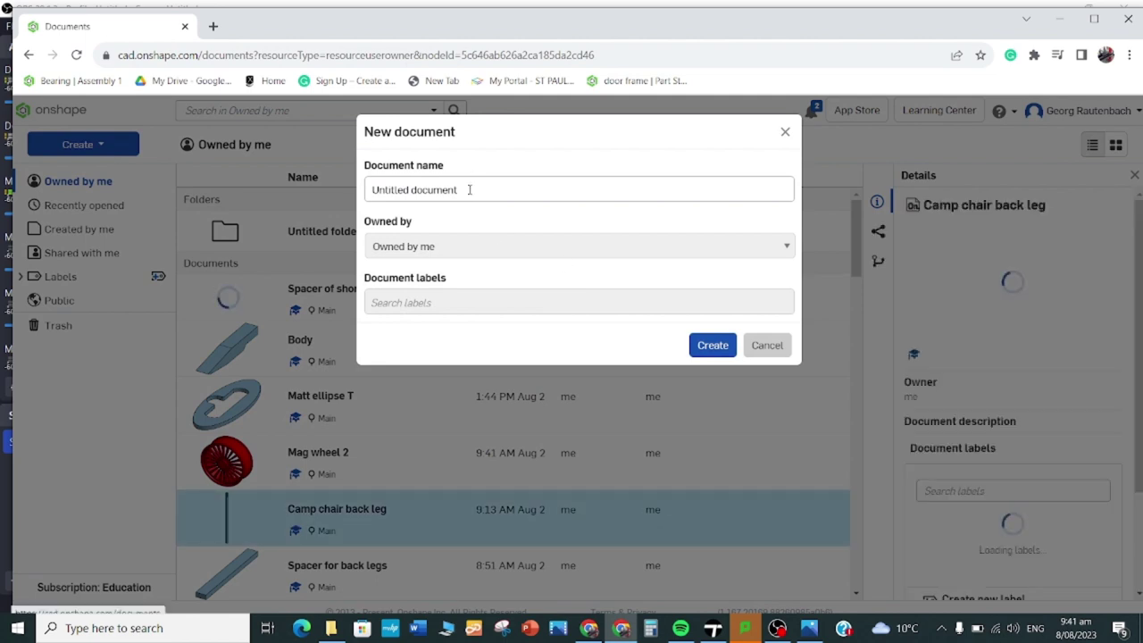
click(469, 190)
key(ctrl+a)
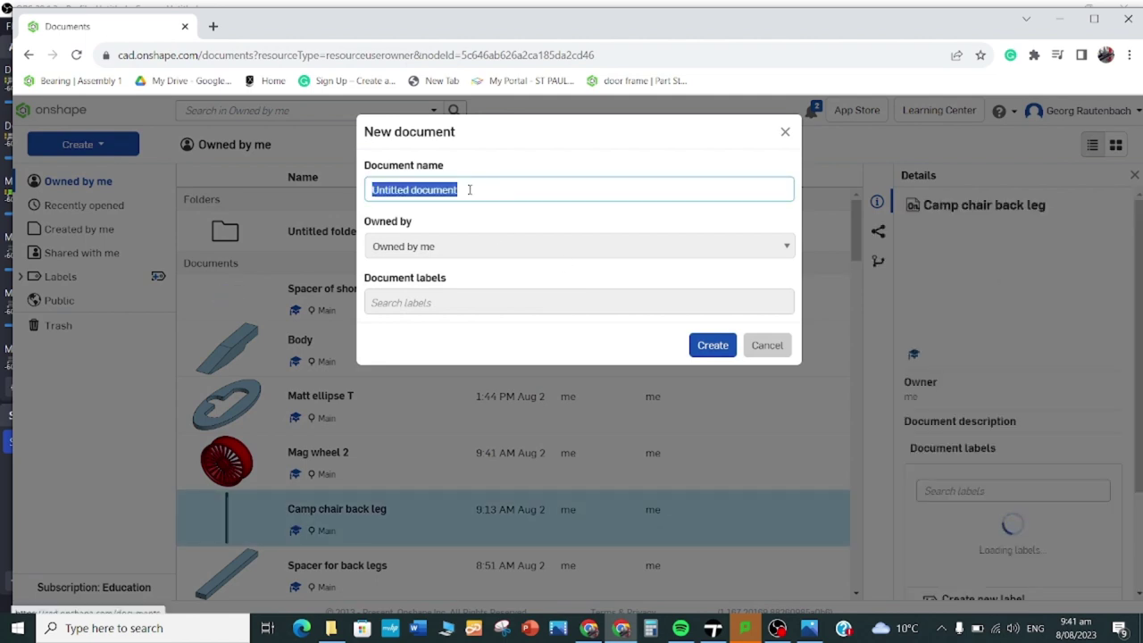
key(BackSpace)
text(Ca)
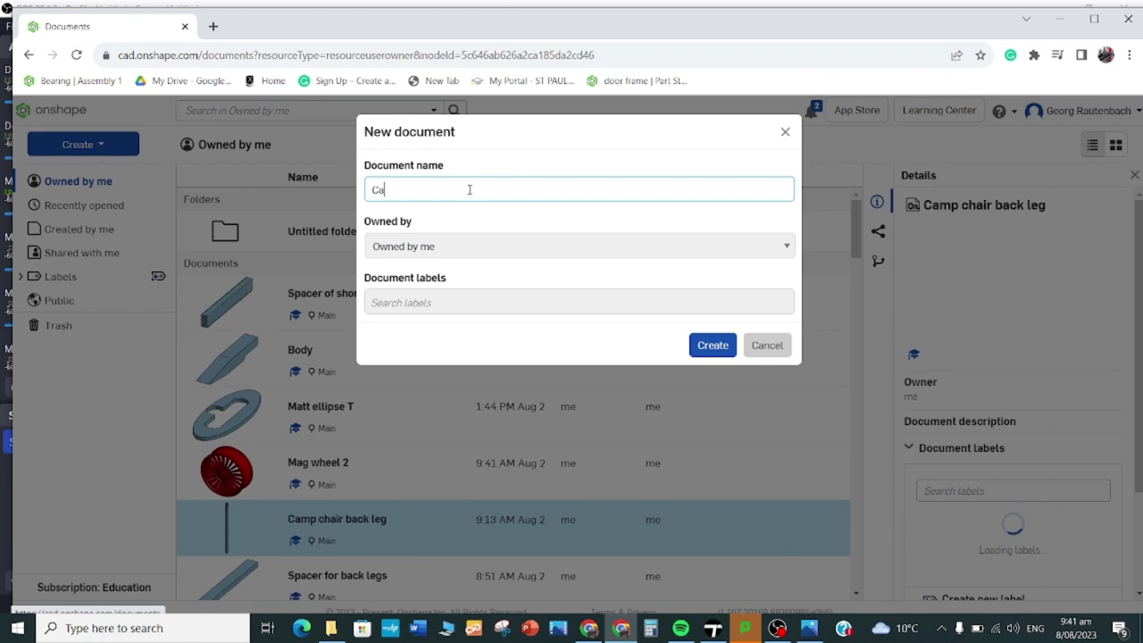
text(mp chair short legs)
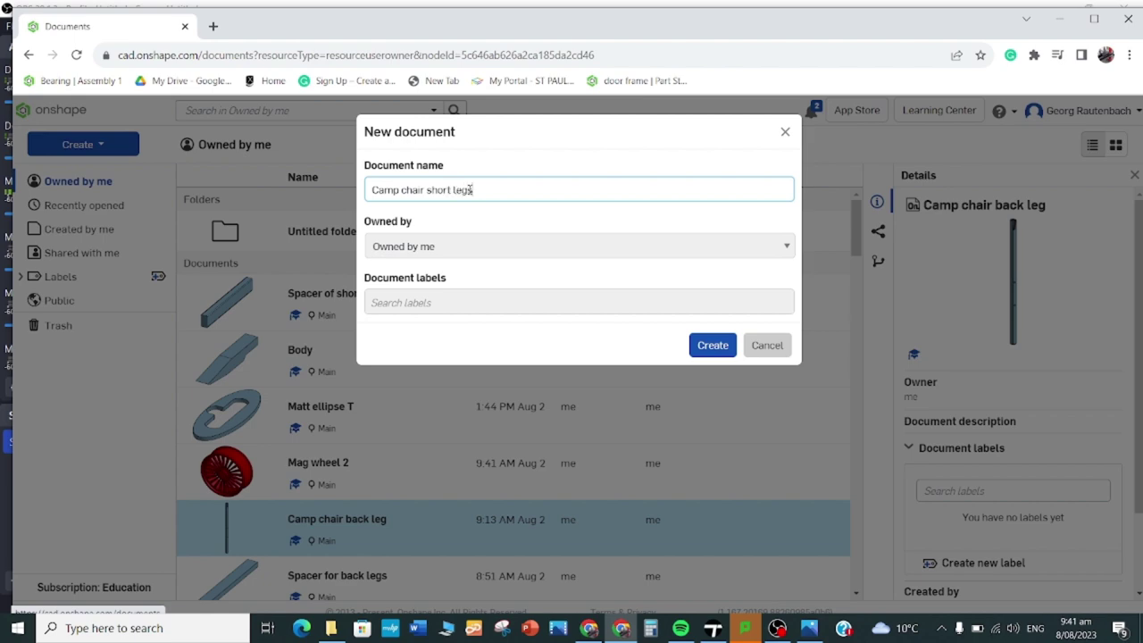
click(712, 349)
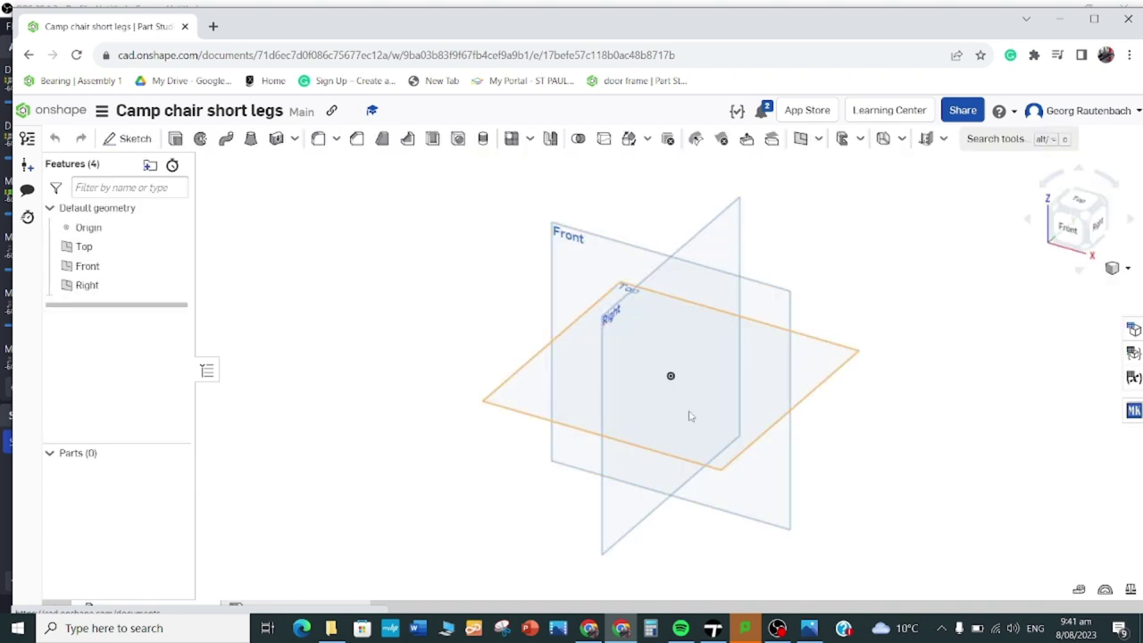
Sketch a corner rectangle on the Top plane starting at the origin, 20 mm wide and 40 mm high
click(679, 422)
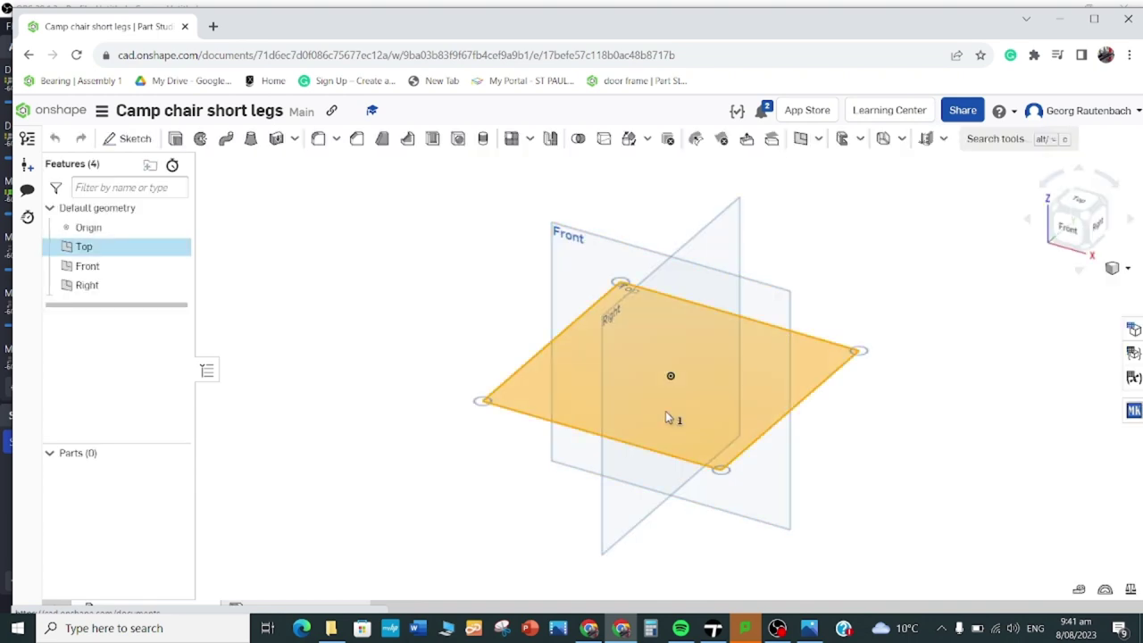
click(134, 139)
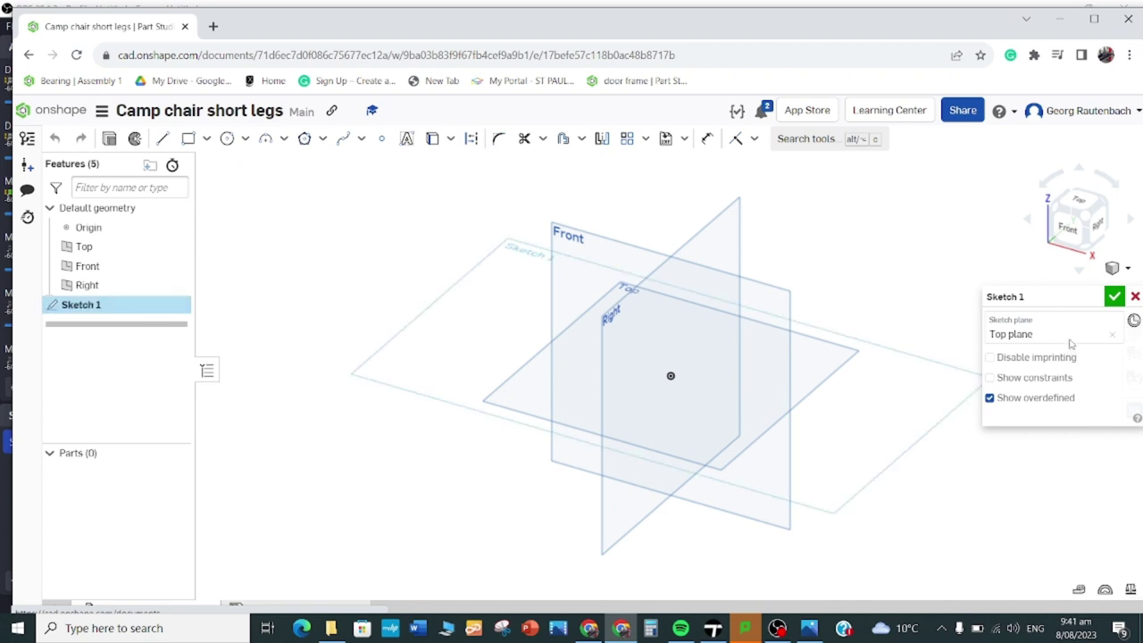
click(1082, 203)
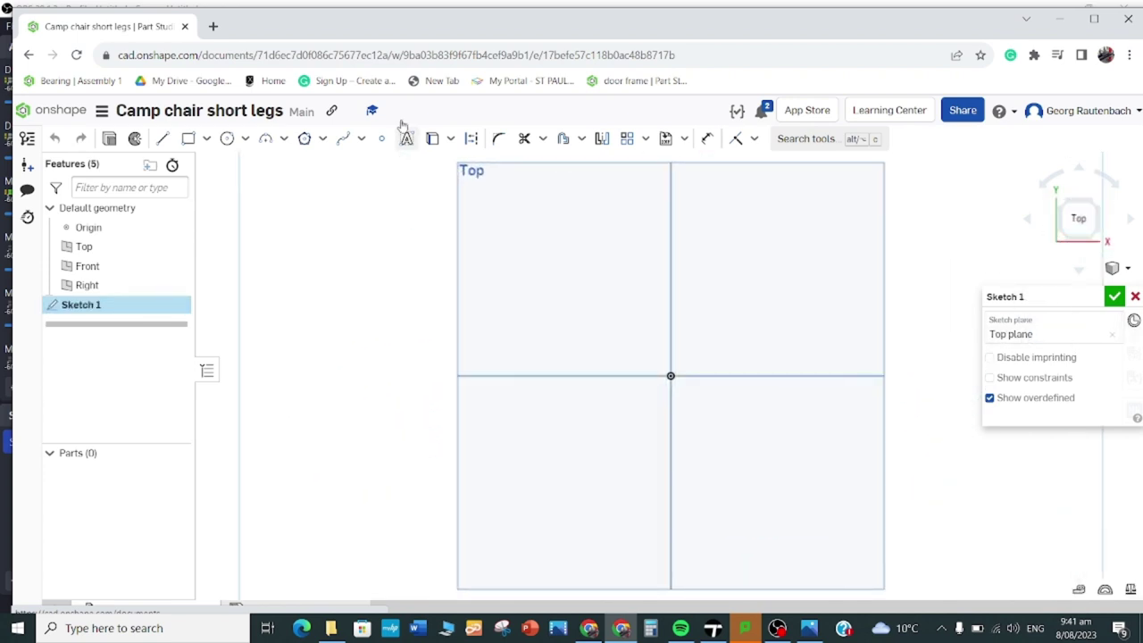
click(189, 139)
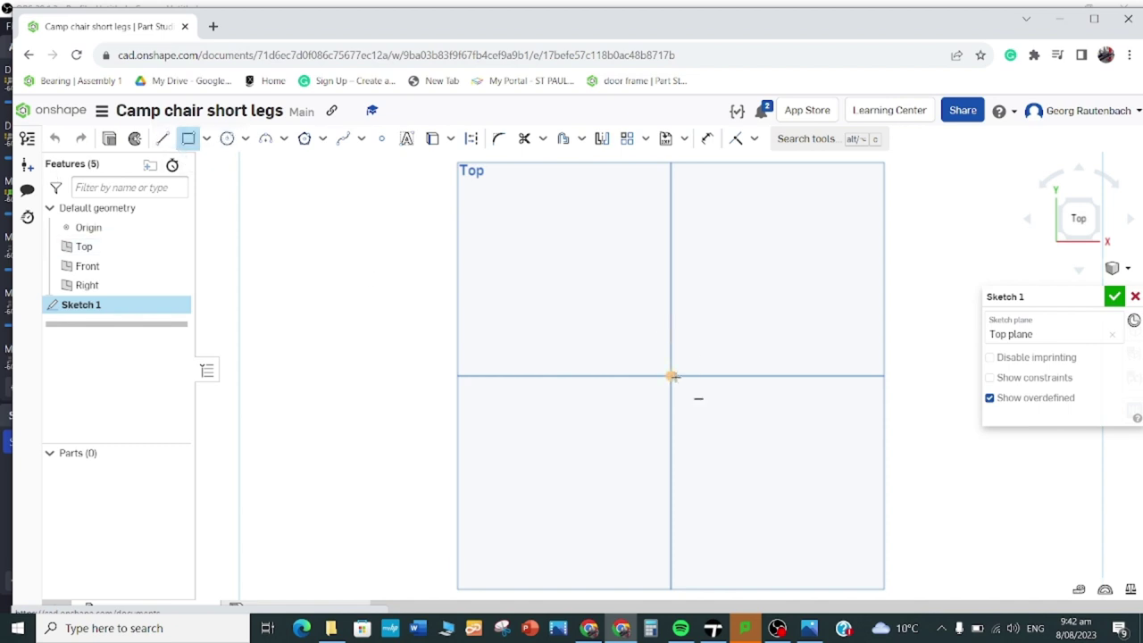
click(670, 375)
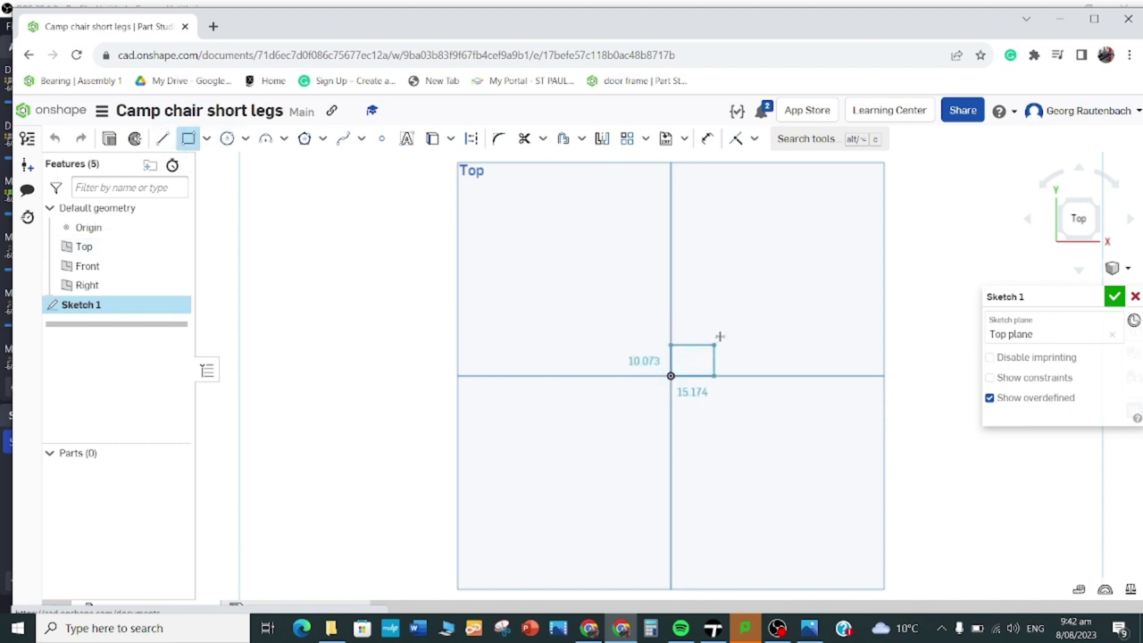
click(718, 270)
text(20)
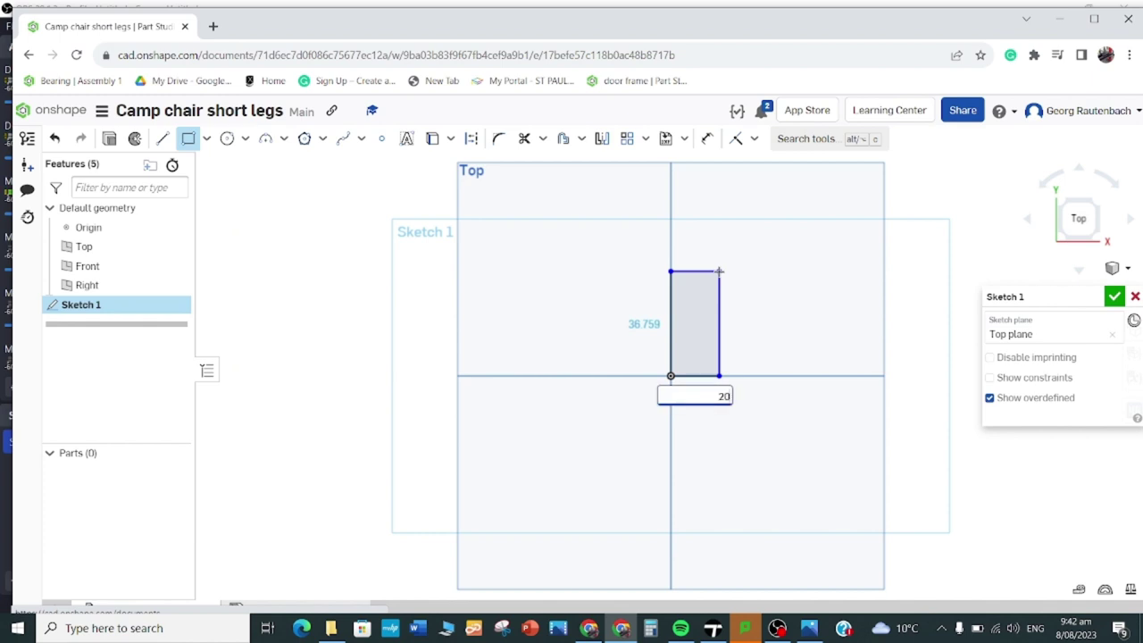
key(Return)
text(40)
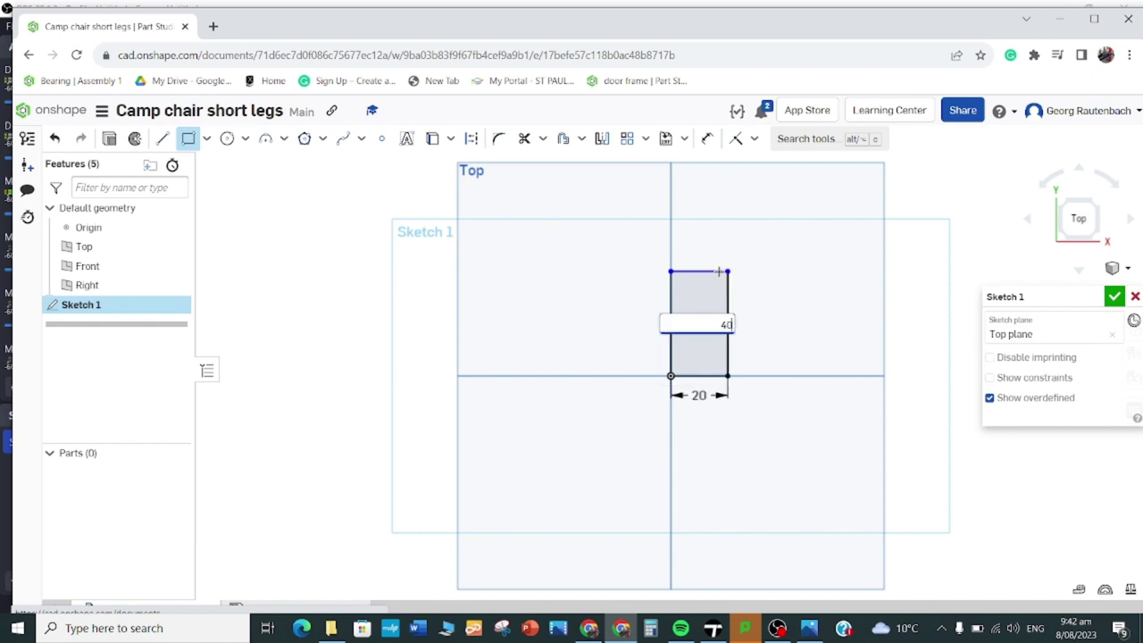
key(Return)
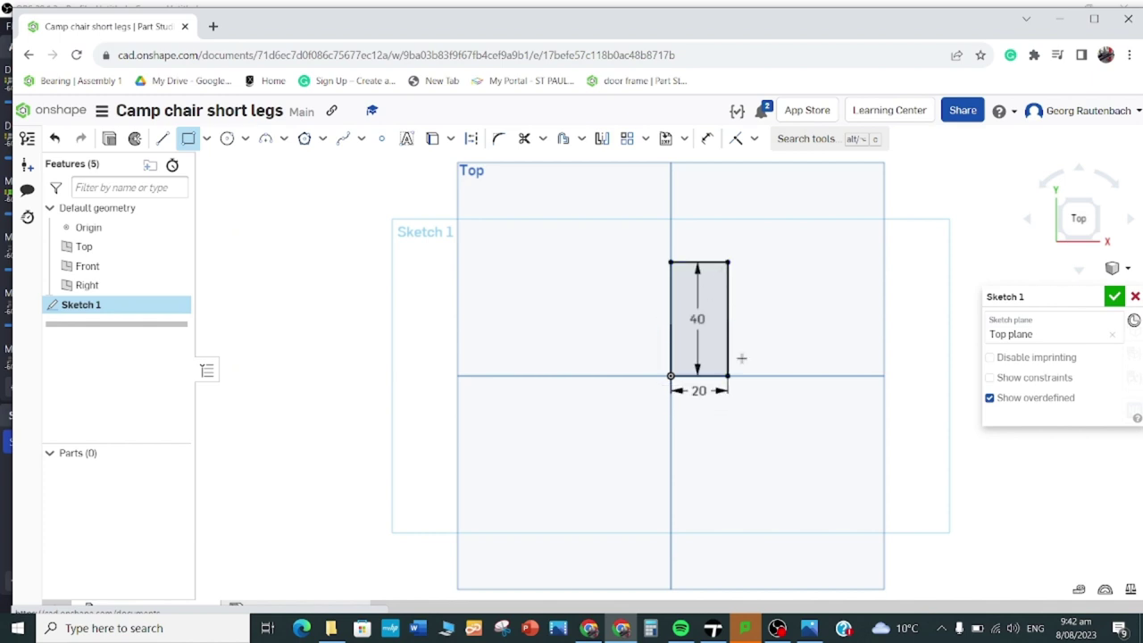
Extrude the rectangle as a new solid with a blind depth of 595 mm
mouse_move(802, 318)
right_down()
mouse_move(756, 357)
mouse_move(729, 403)
mouse_move(748, 416)
mouse_move(708, 335)
right_up()
scroll(708, 335, down, 5)
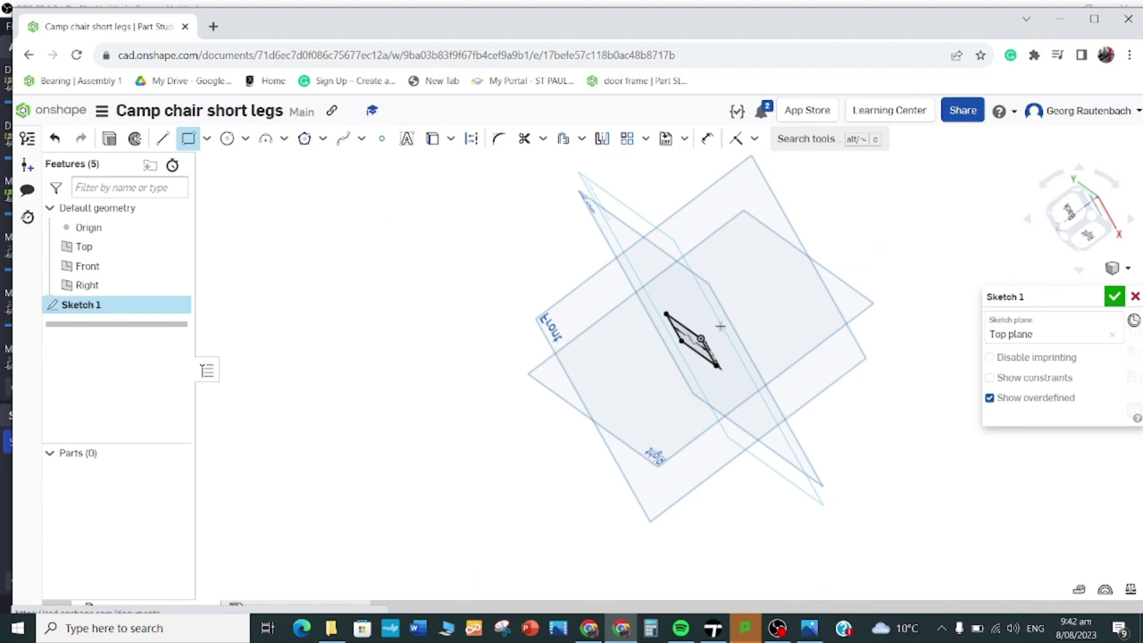
click(109, 138)
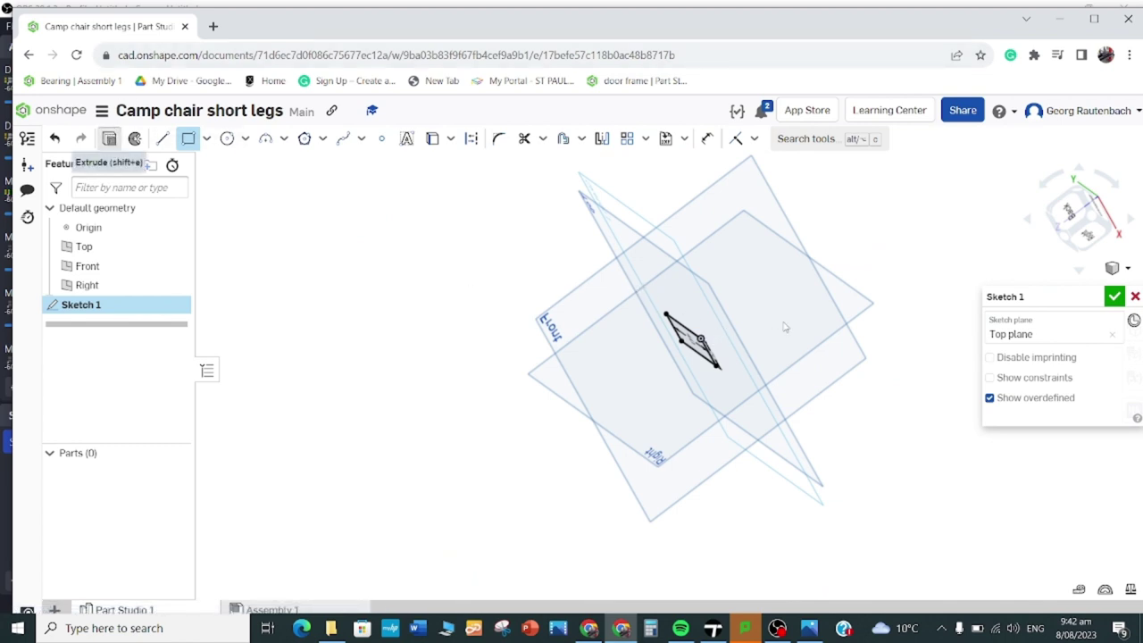
click(735, 340)
mouse_move(760, 327)
right_down()
mouse_move(679, 355)
mouse_move(675, 382)
right_up()
key(shift+e)
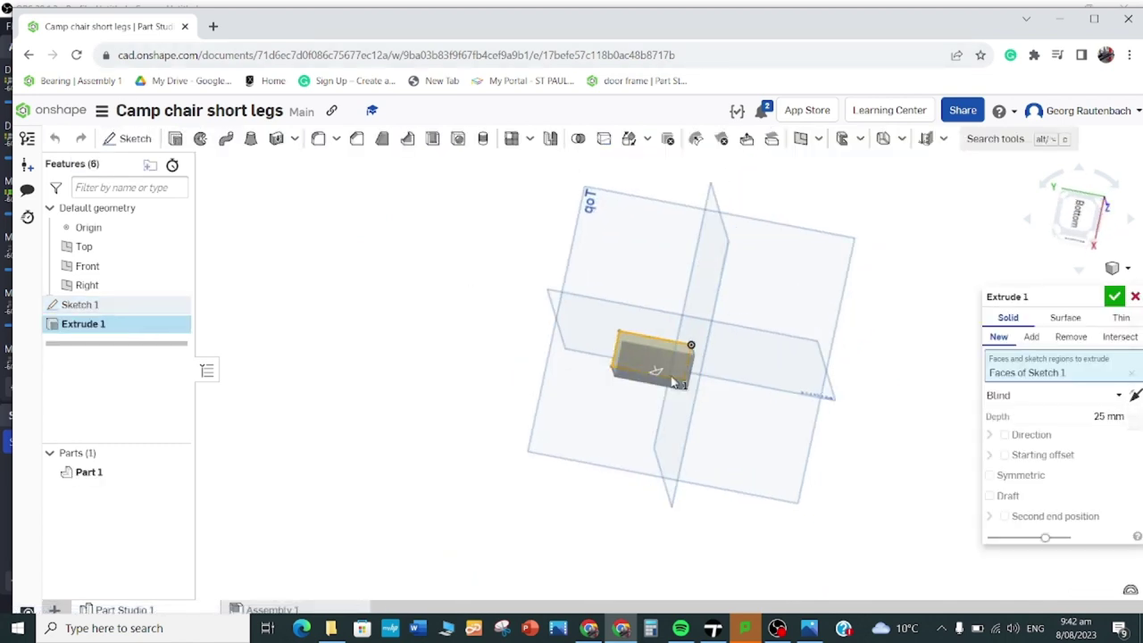
click(1109, 415)
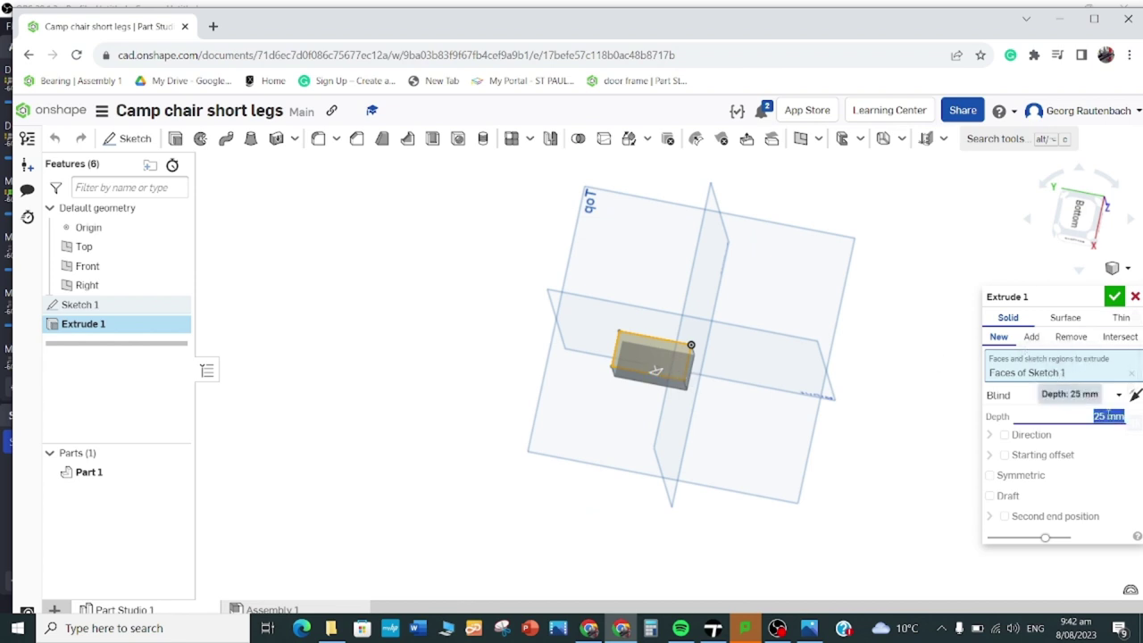
key(BackSpace)
text(595)
key(Return)
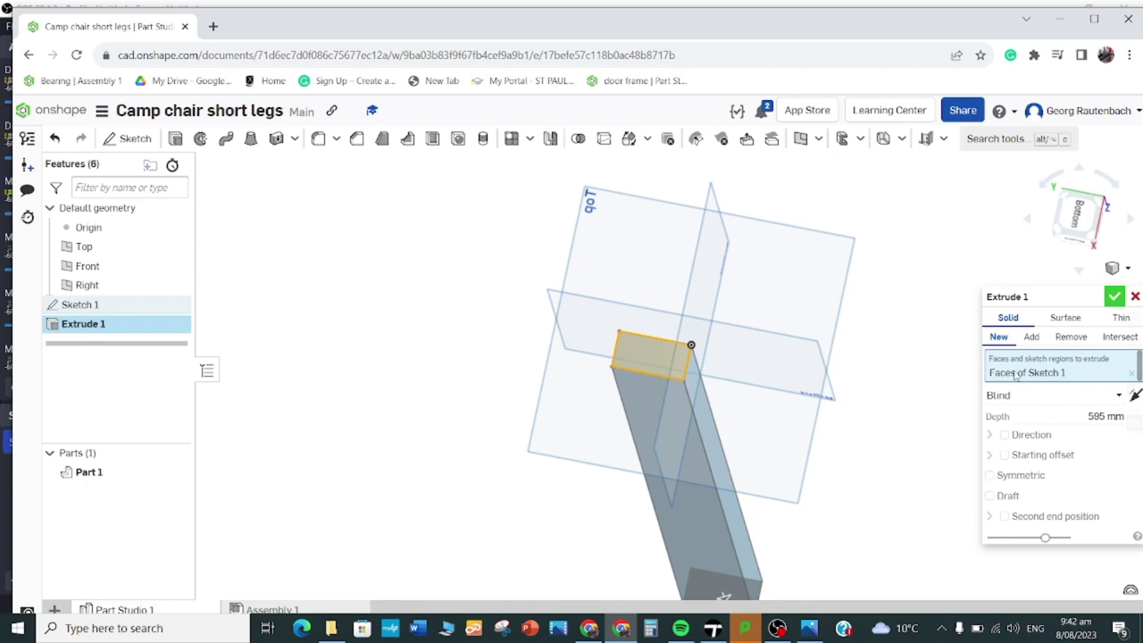
click(1115, 295)
Start a sketch on the leg's 40 mm wide face and view it straight on from the Right
scroll(848, 444, up, 5)
right_drag(847, 444, 711, 341)
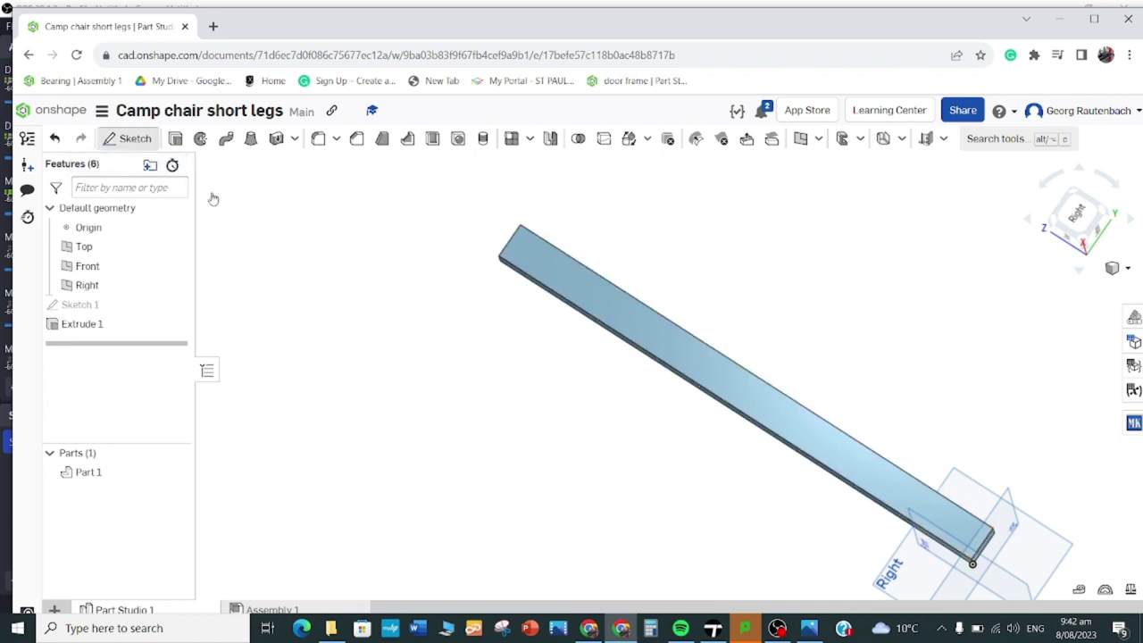
click(134, 141)
click(536, 255)
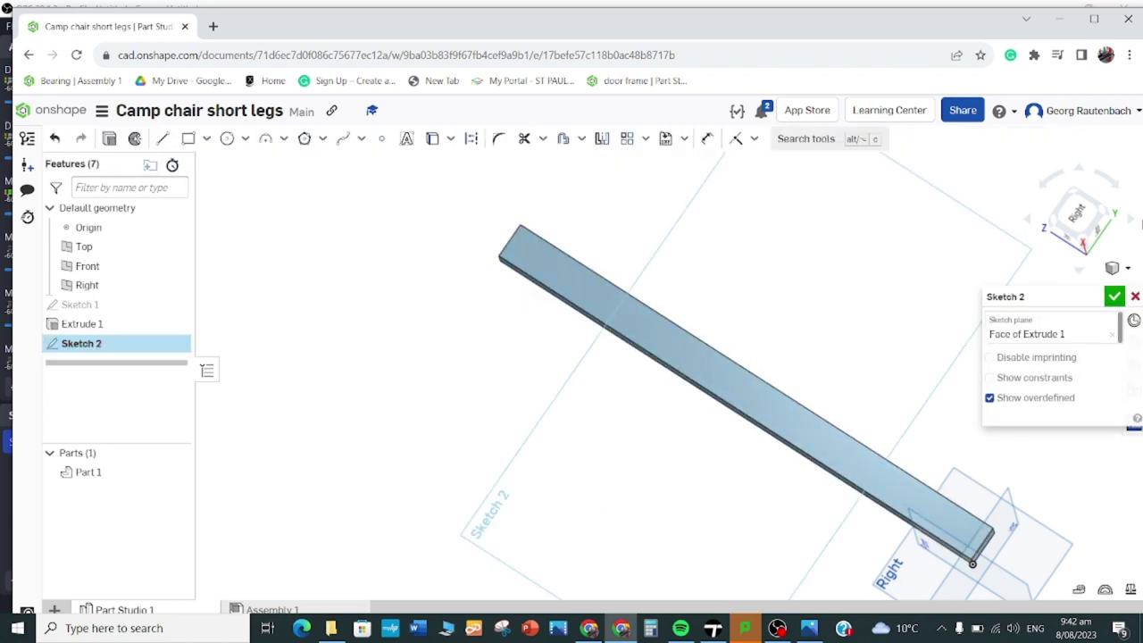
click(1088, 215)
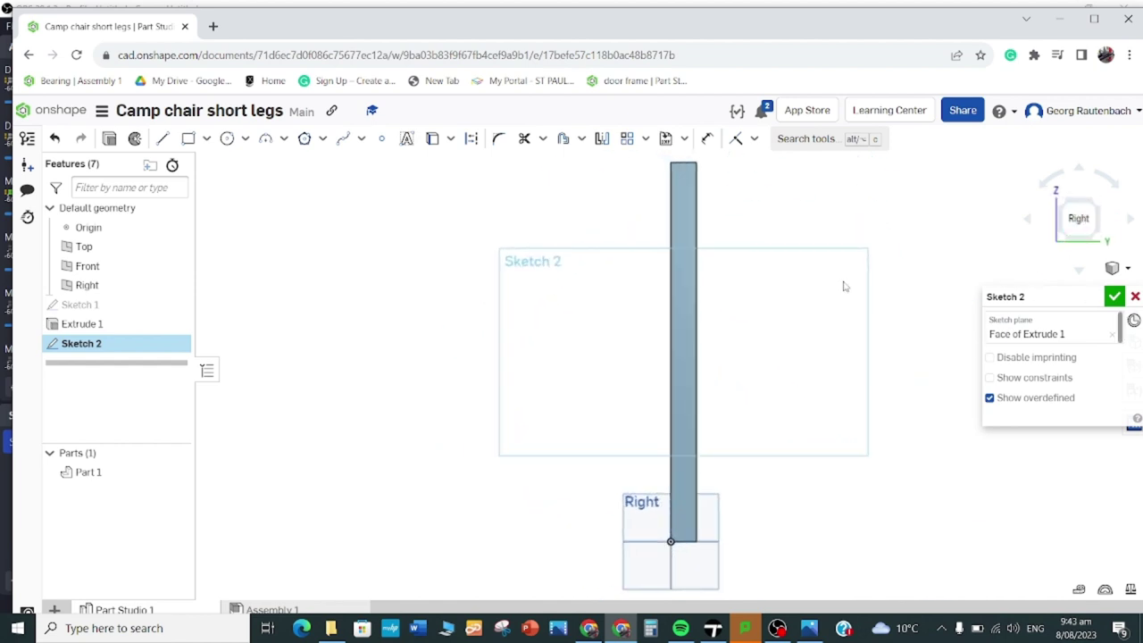
drag(690, 195, 640, 234)
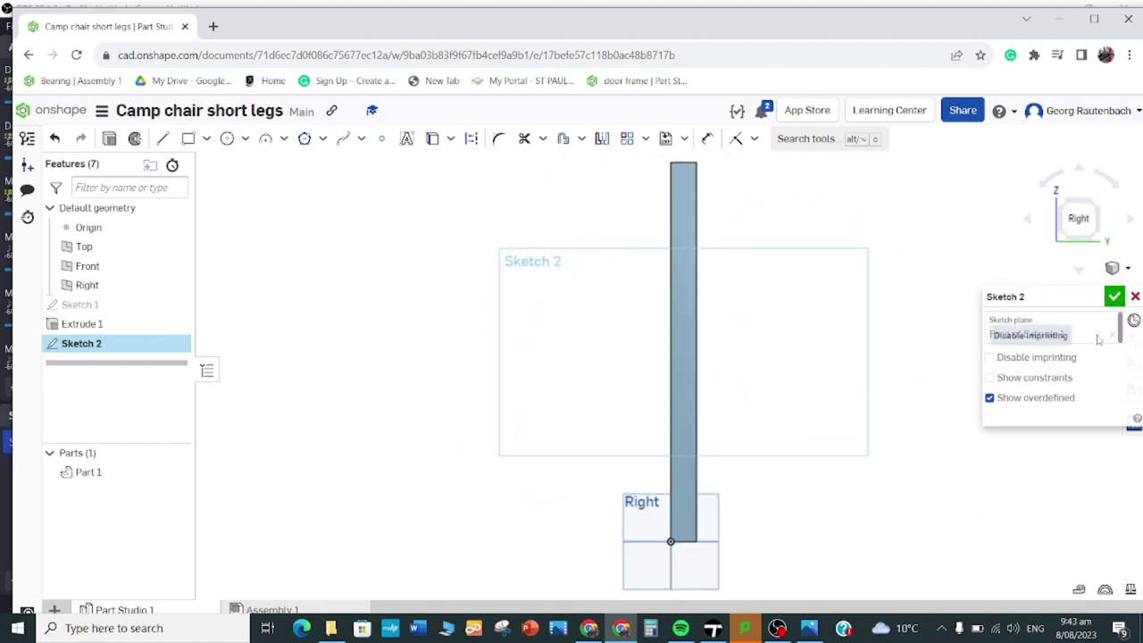
scroll(697, 172, up, 3)
scroll(698, 171, up, 3)
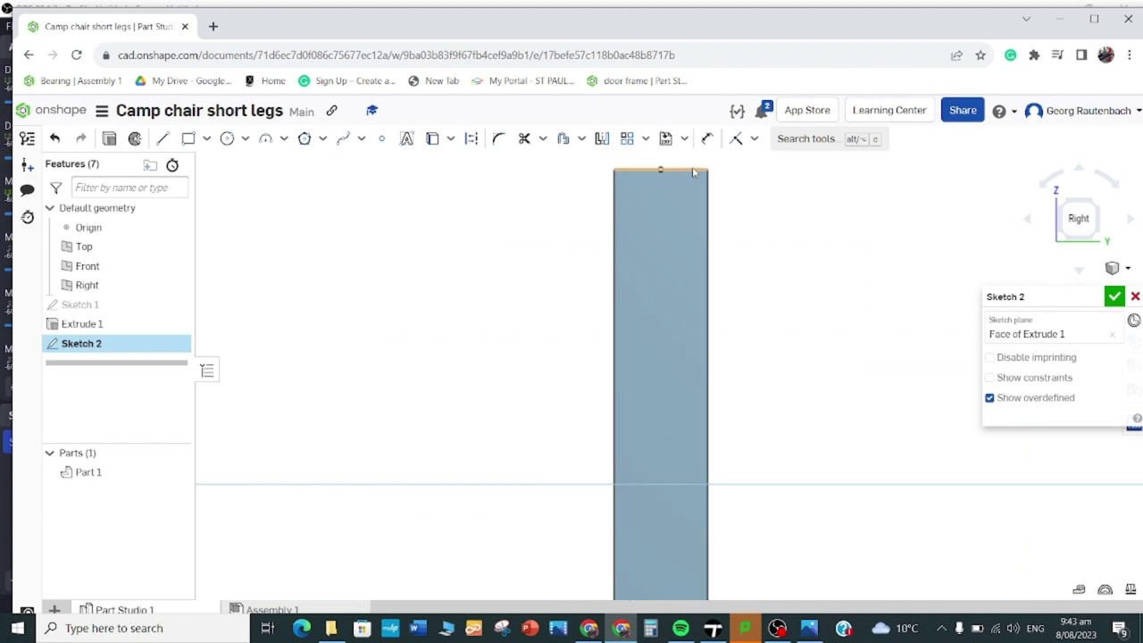
click(163, 138)
click(474, 139)
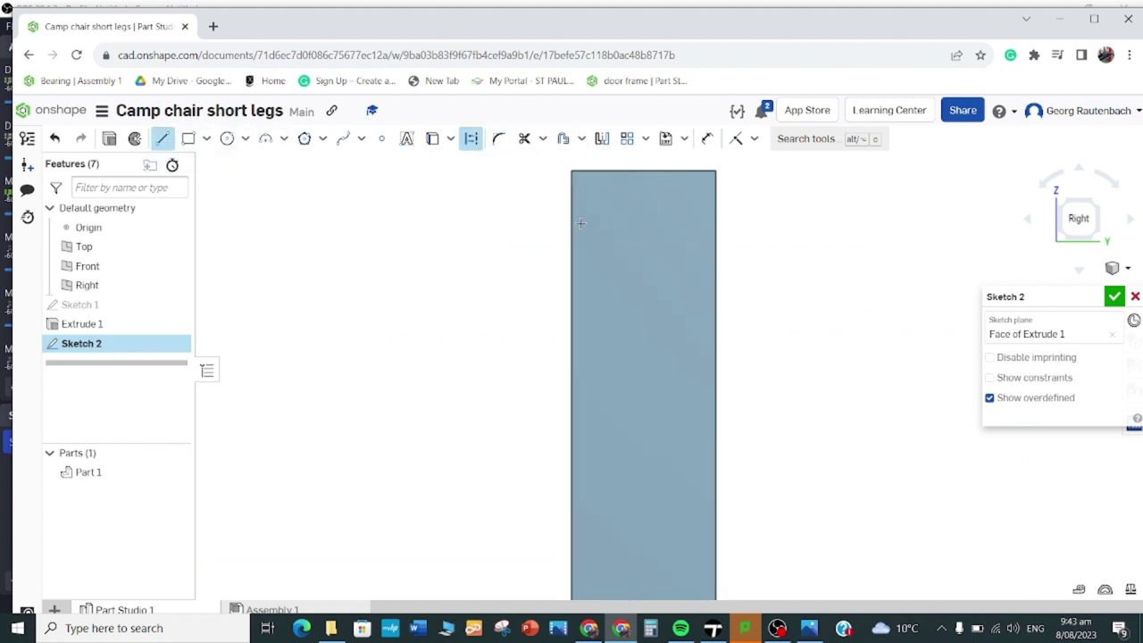
click(573, 219)
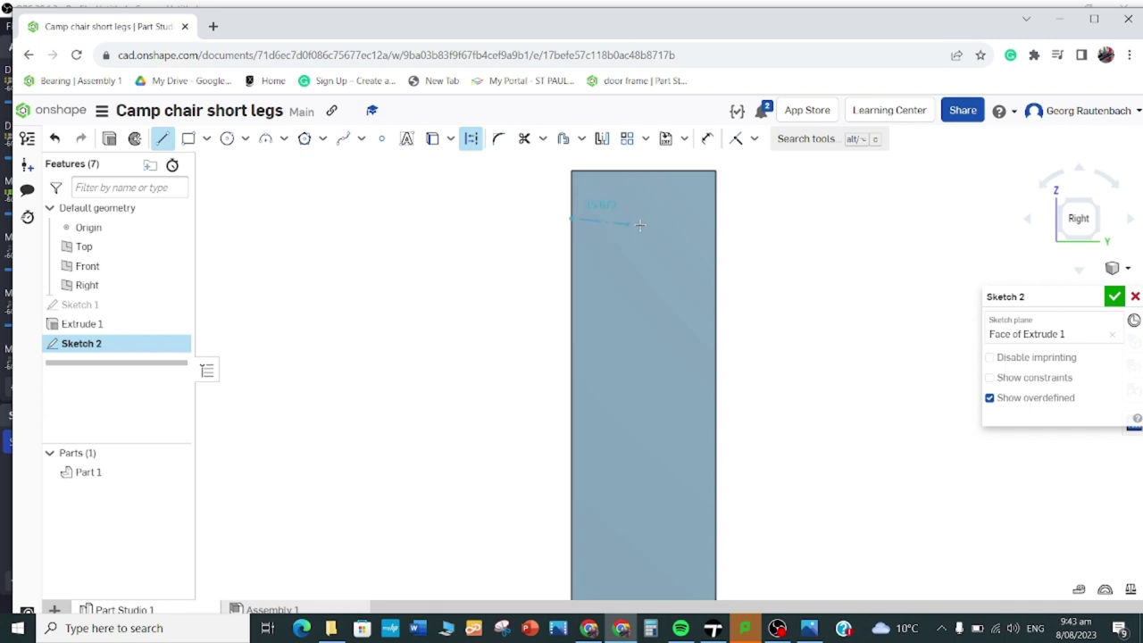
click(711, 225)
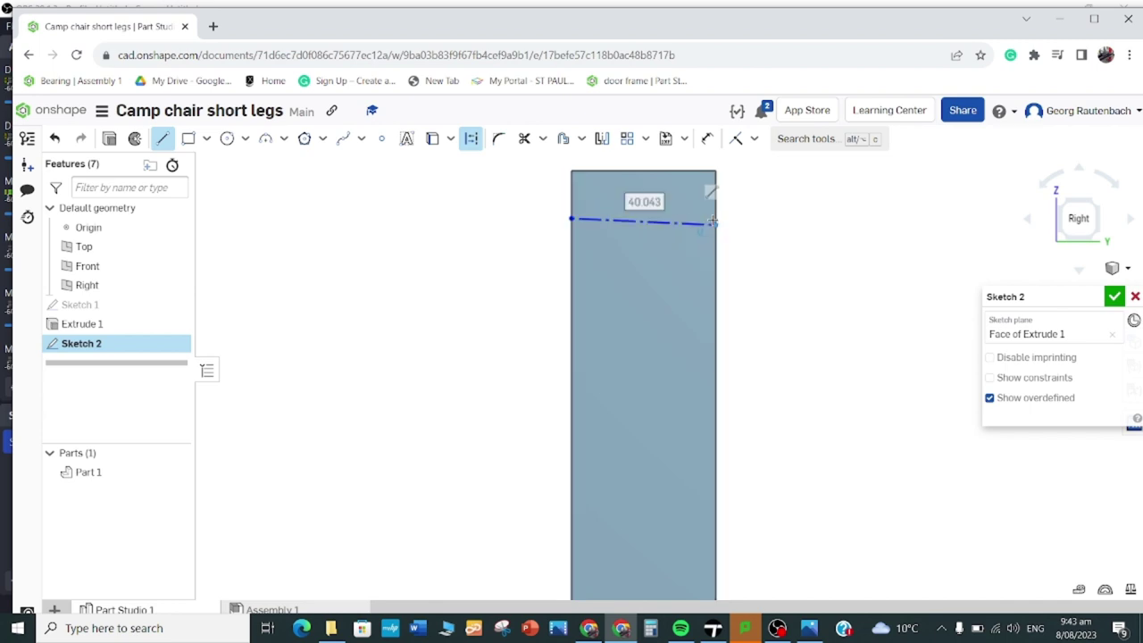
key(Escape)
key(ctrl+z)
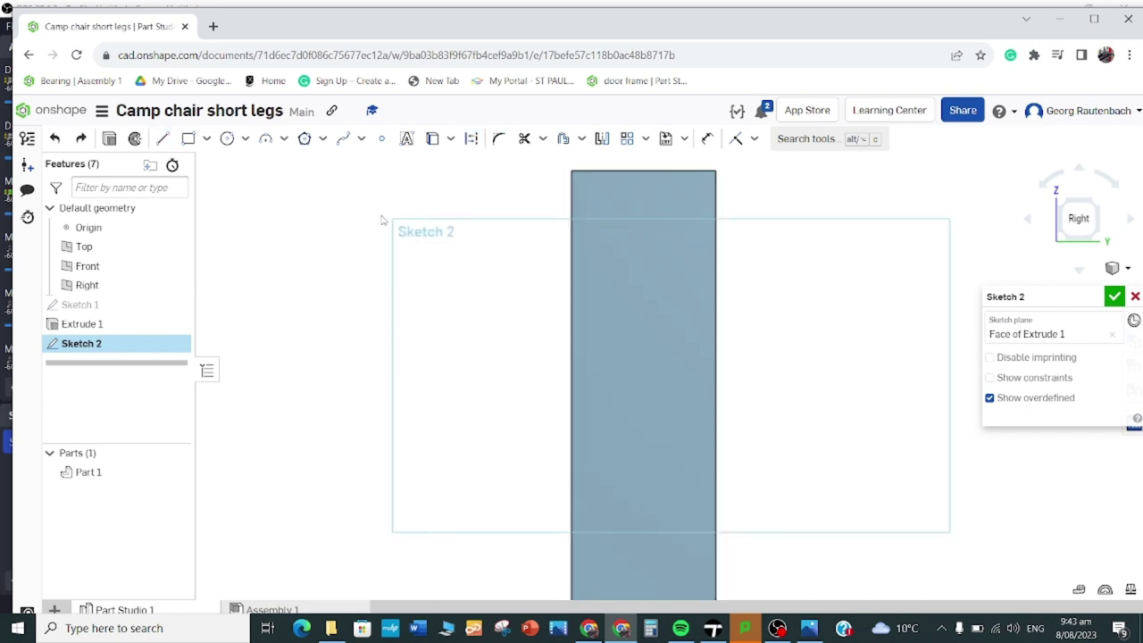
Draw a horizontal construction line across the full width of the leg's face, just below its upper end
click(162, 139)
click(470, 138)
click(572, 209)
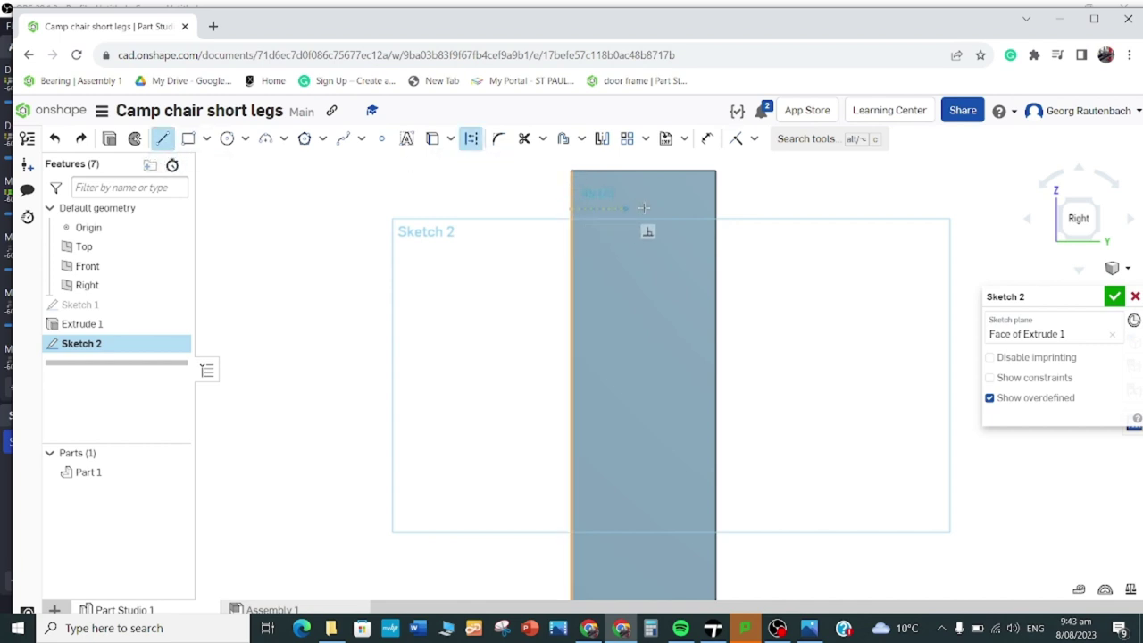
click(714, 209)
key(Escape)
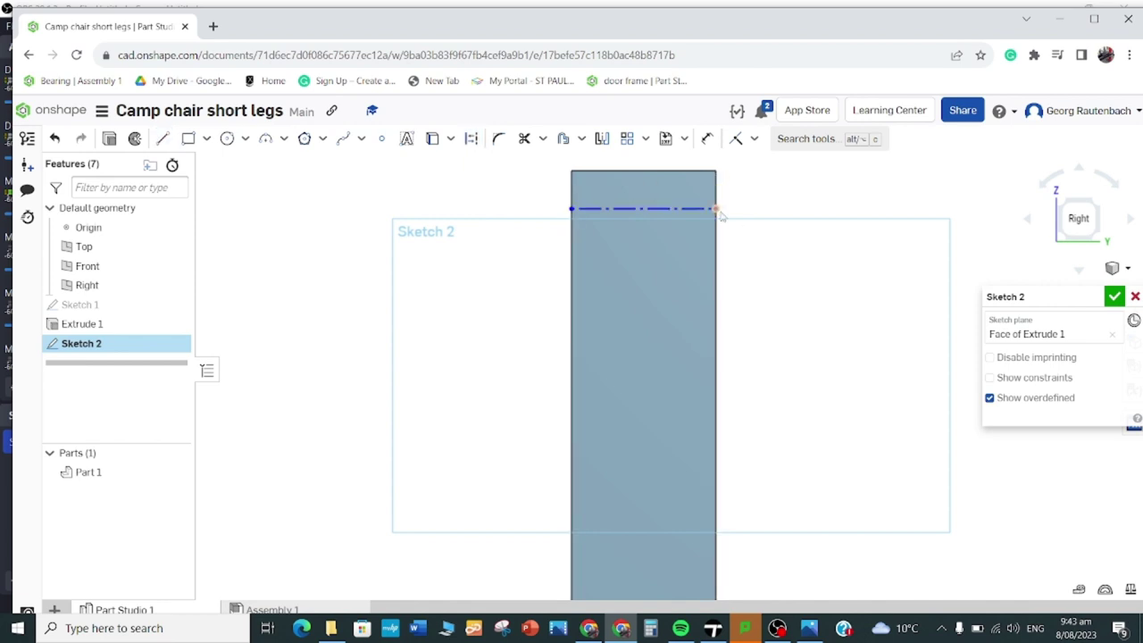
Dimension the construction line 14 mm below the leg's upper end
click(706, 138)
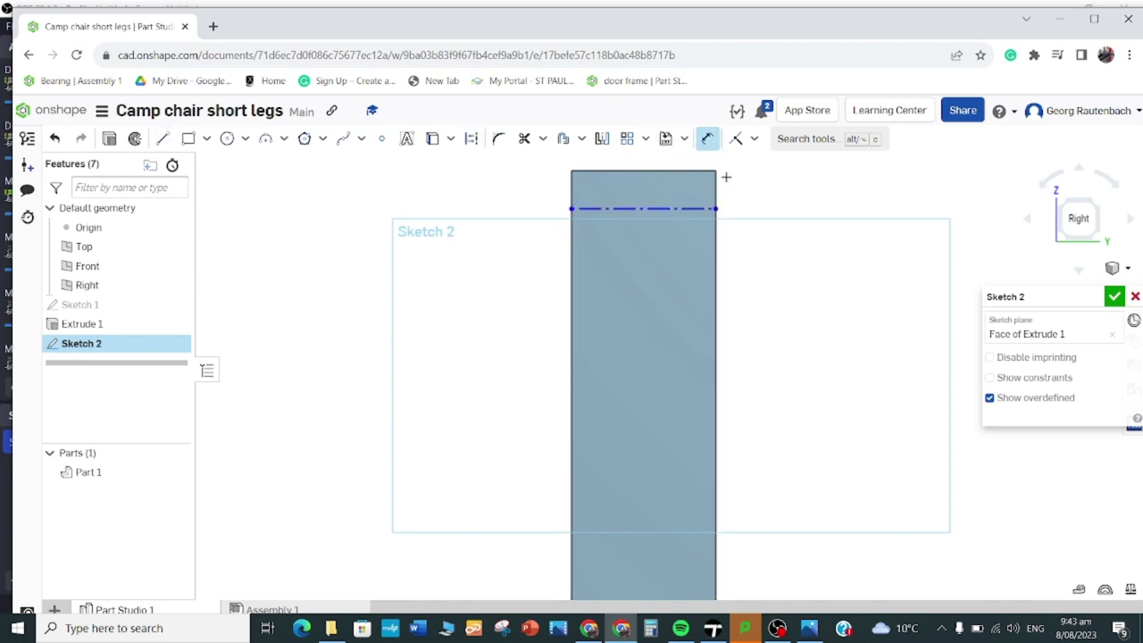
click(715, 209)
click(715, 171)
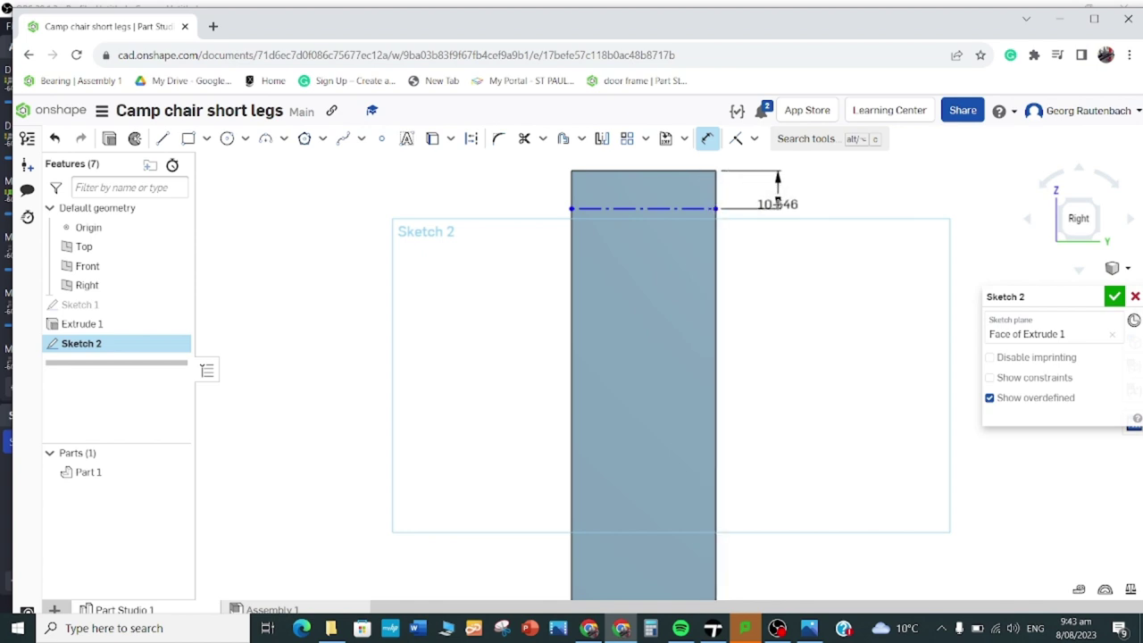
click(777, 203)
text(14)
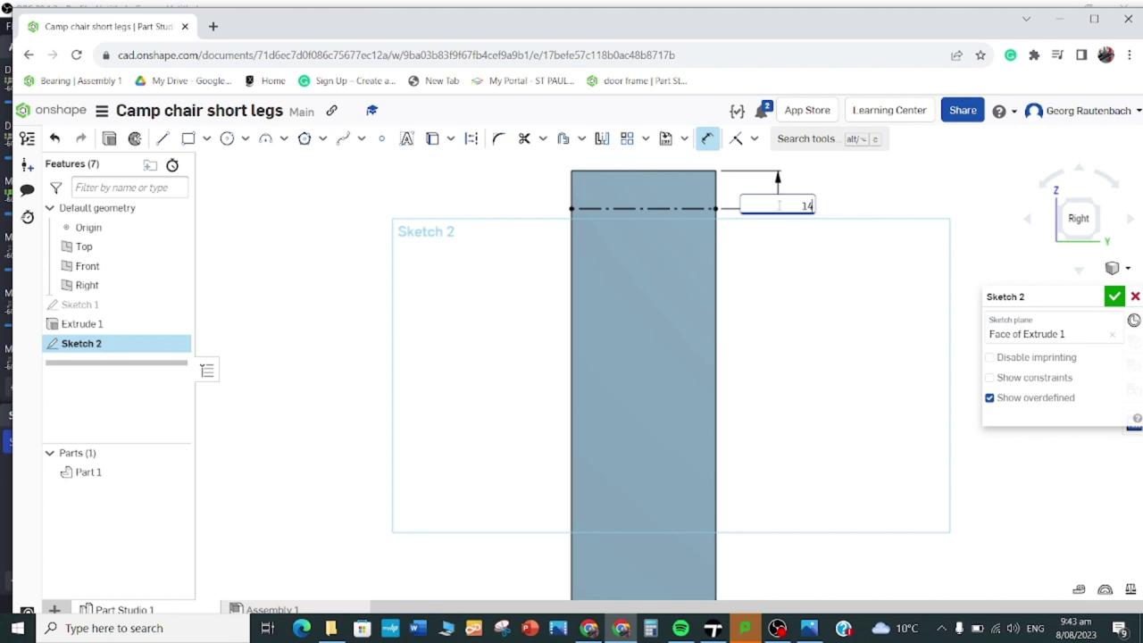
key(Return)
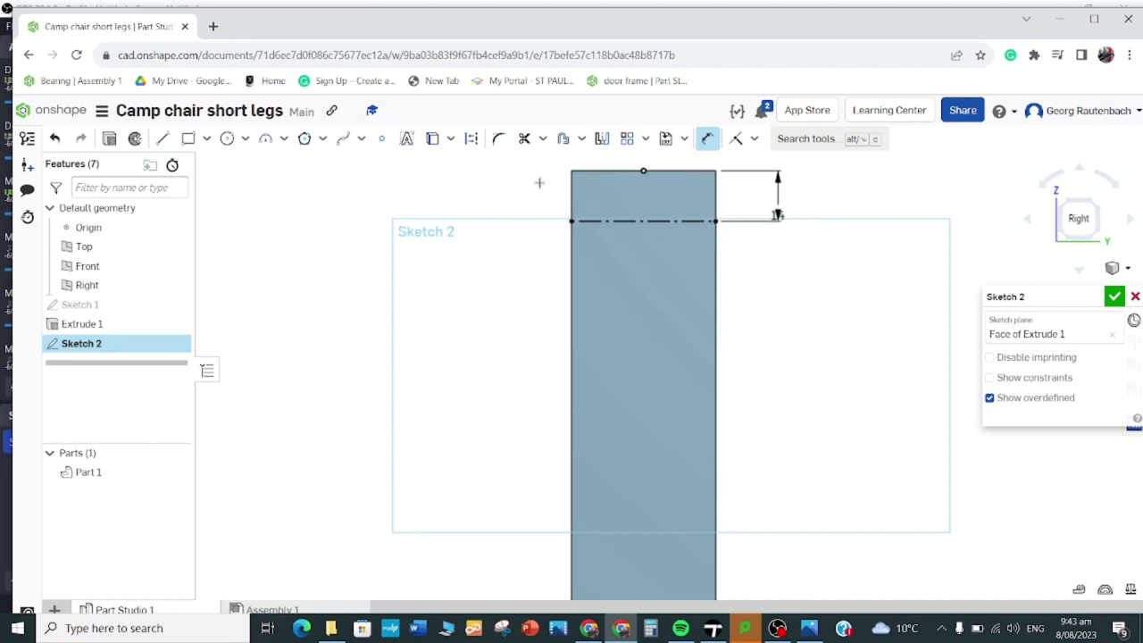
Draw a vertical construction line about 36 mm long down from the leg's upper edge, near the face's left side
click(162, 139)
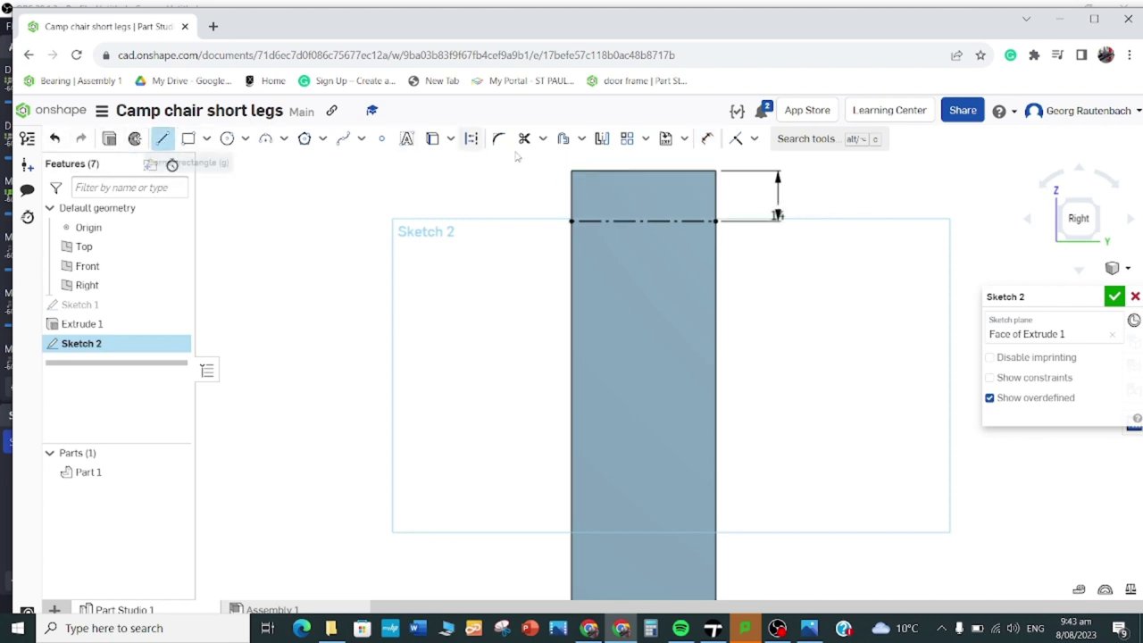
click(471, 138)
click(596, 171)
click(597, 298)
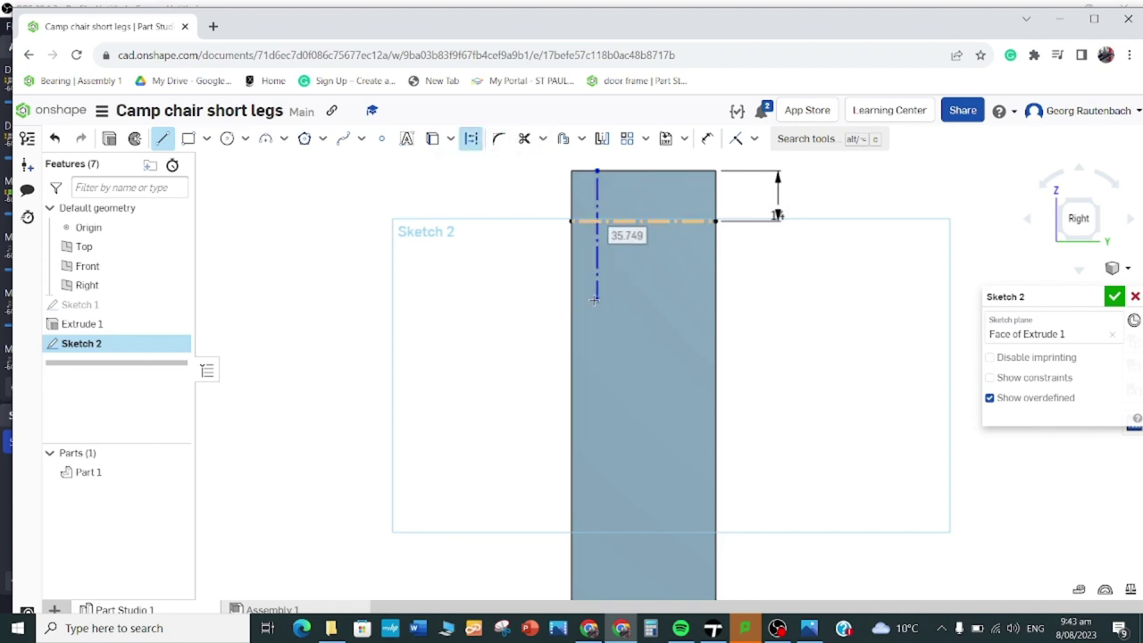
Dimension the vertical construction line 15 mm from the leg's left edge and move the 14 mm dimension farther out from the leg
key(Escape)
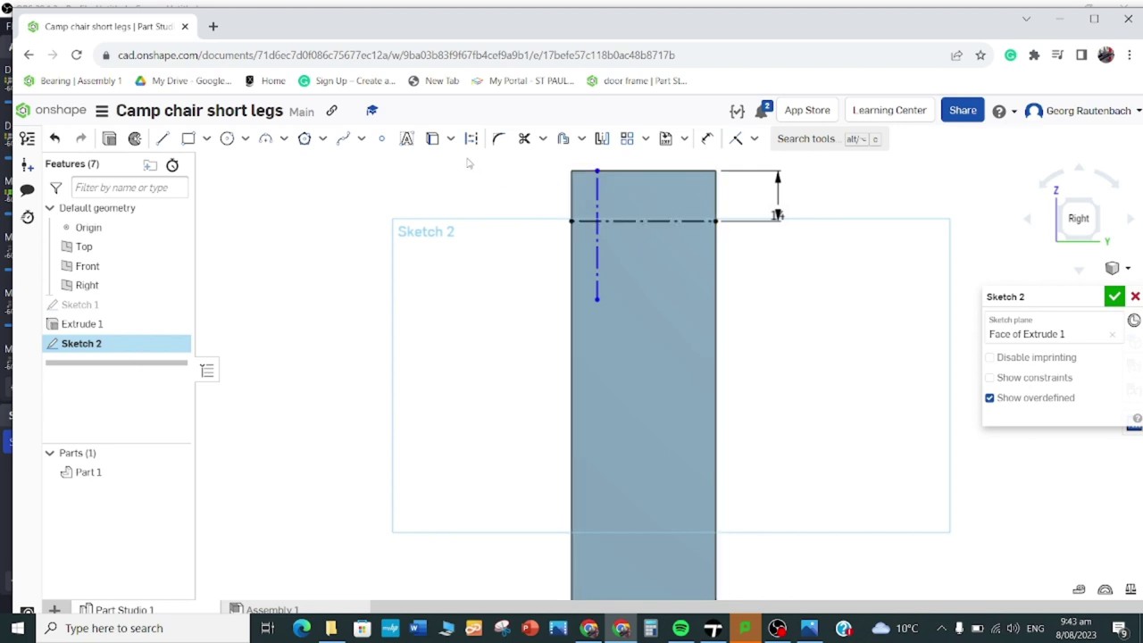
click(702, 143)
click(573, 172)
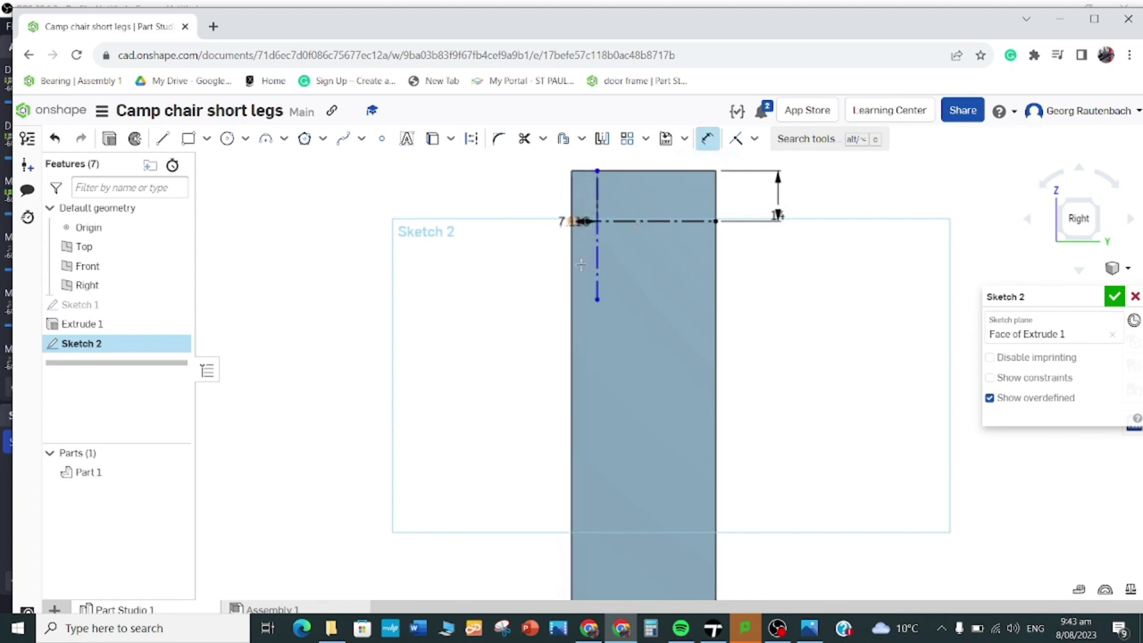
click(607, 390)
text(1)
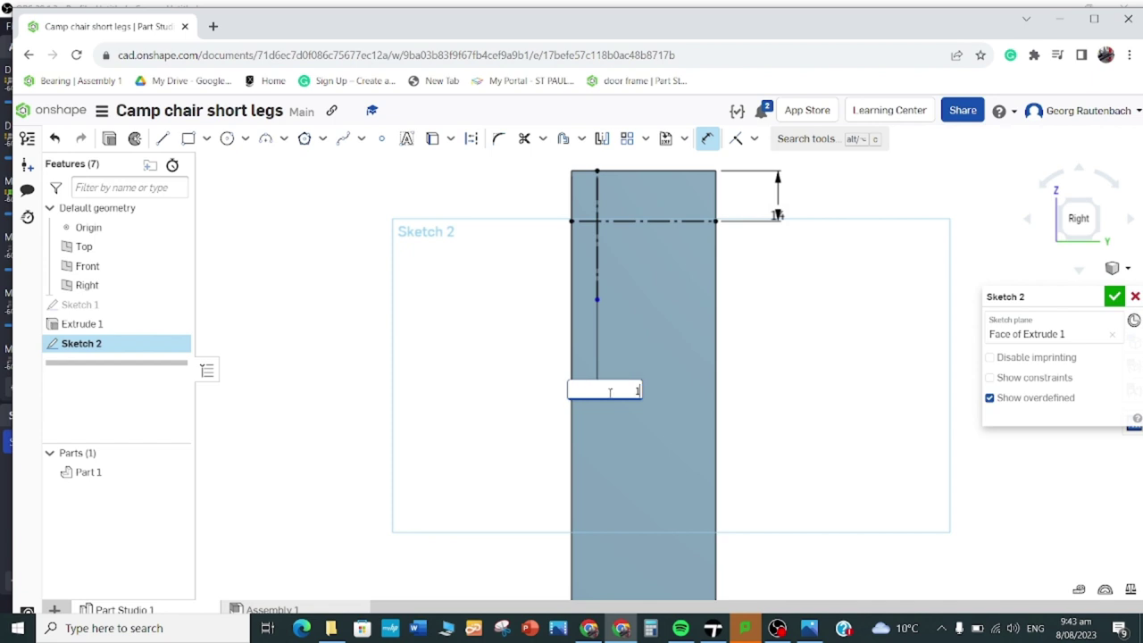
text(5)
key(Return)
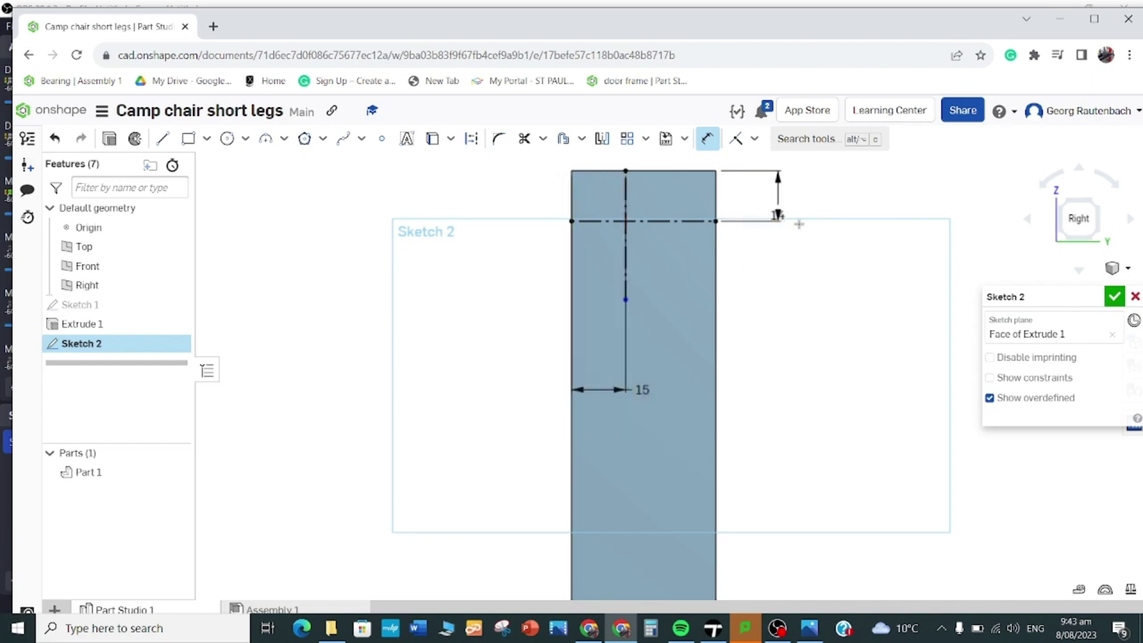
drag(777, 215, 844, 195)
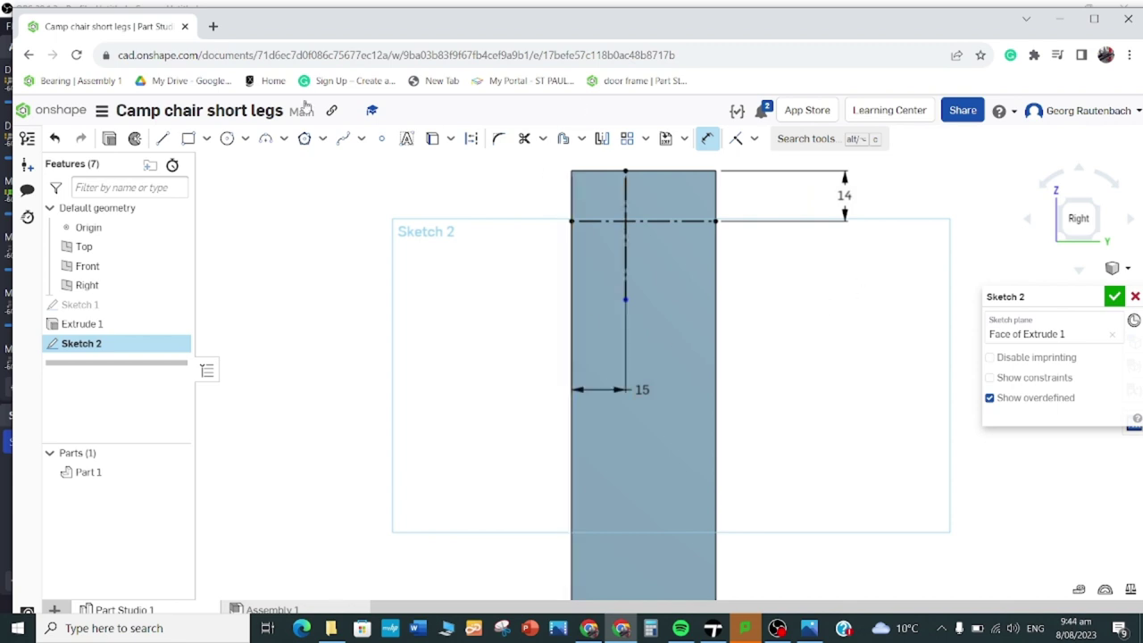
click(161, 138)
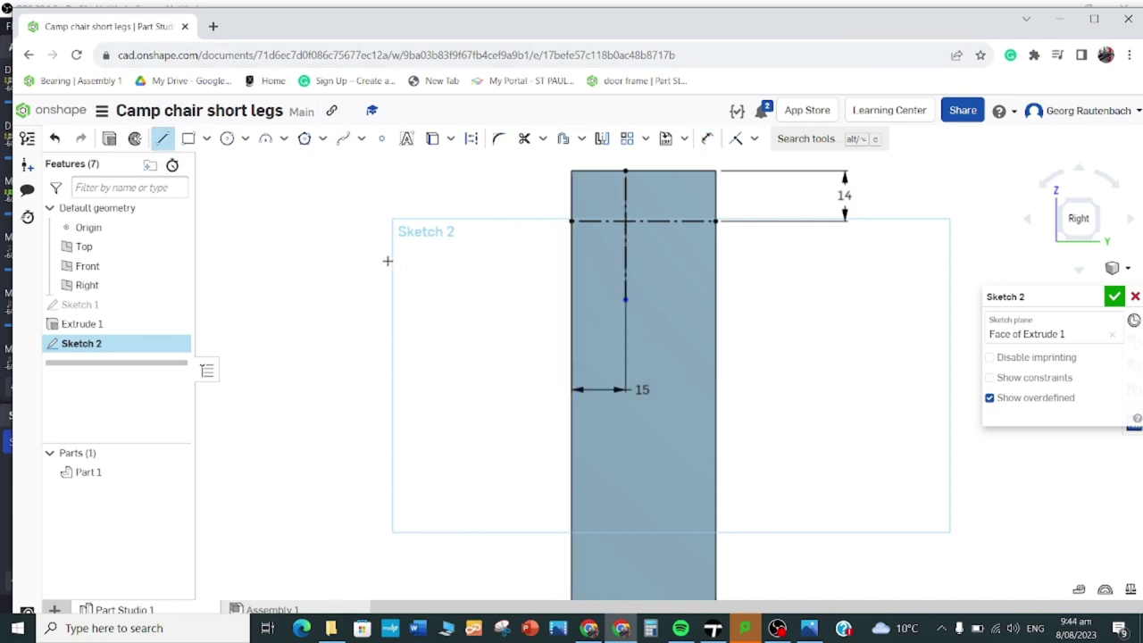
click(572, 220)
click(586, 213)
key(Escape)
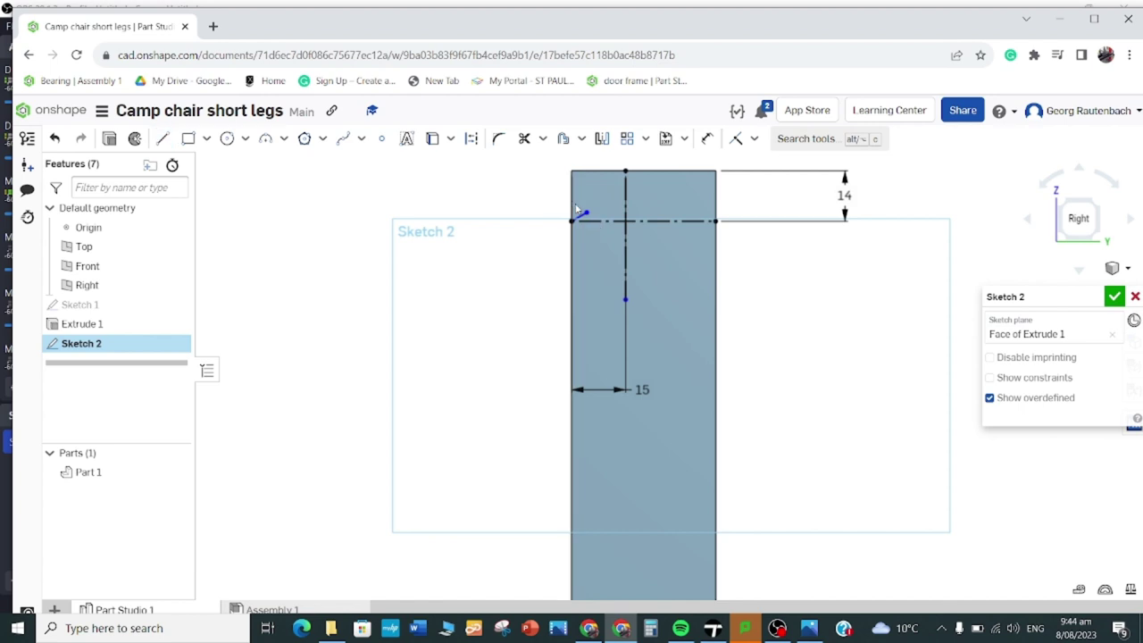
Draw a corner triangle at the leg's upper left, joining the 14 mm line's left end, the vertical line's upper end and the corner
click(162, 138)
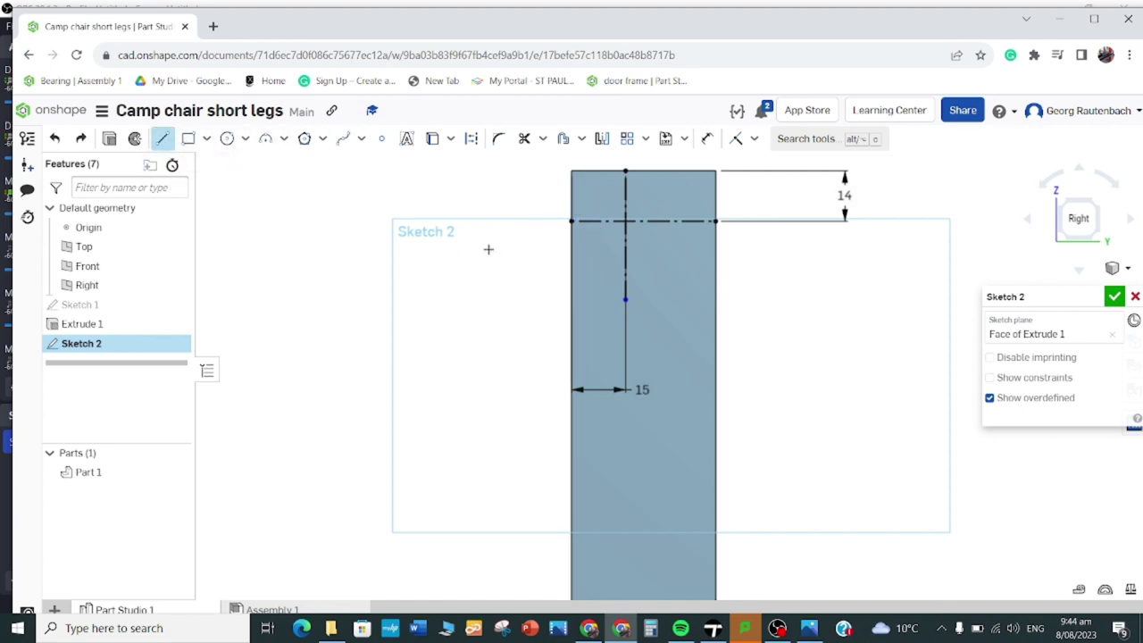
click(573, 221)
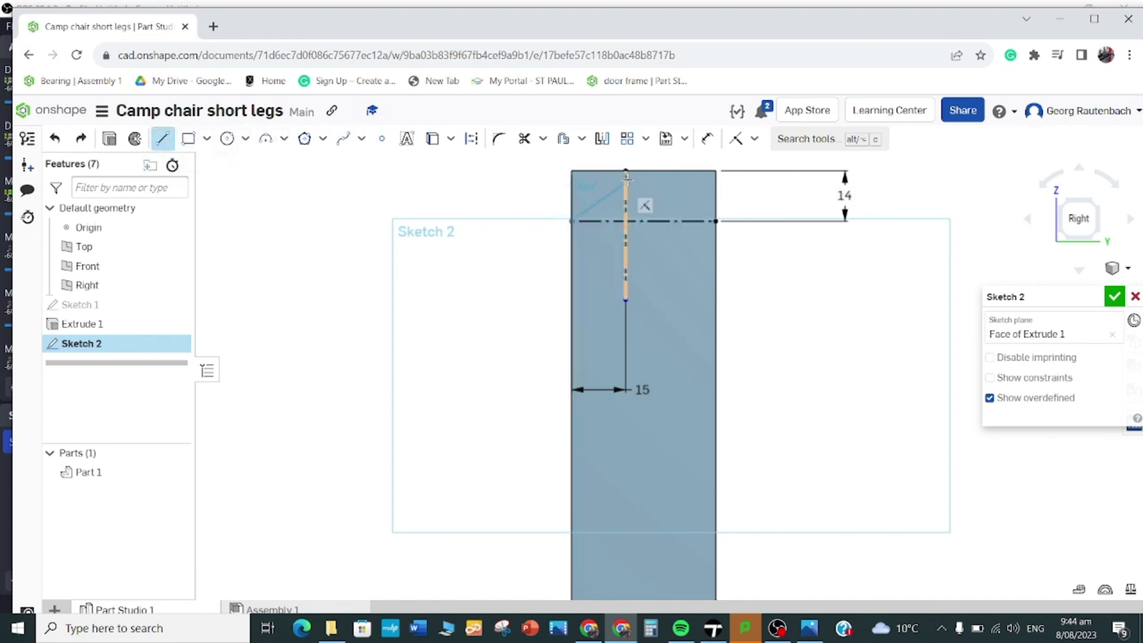
click(625, 170)
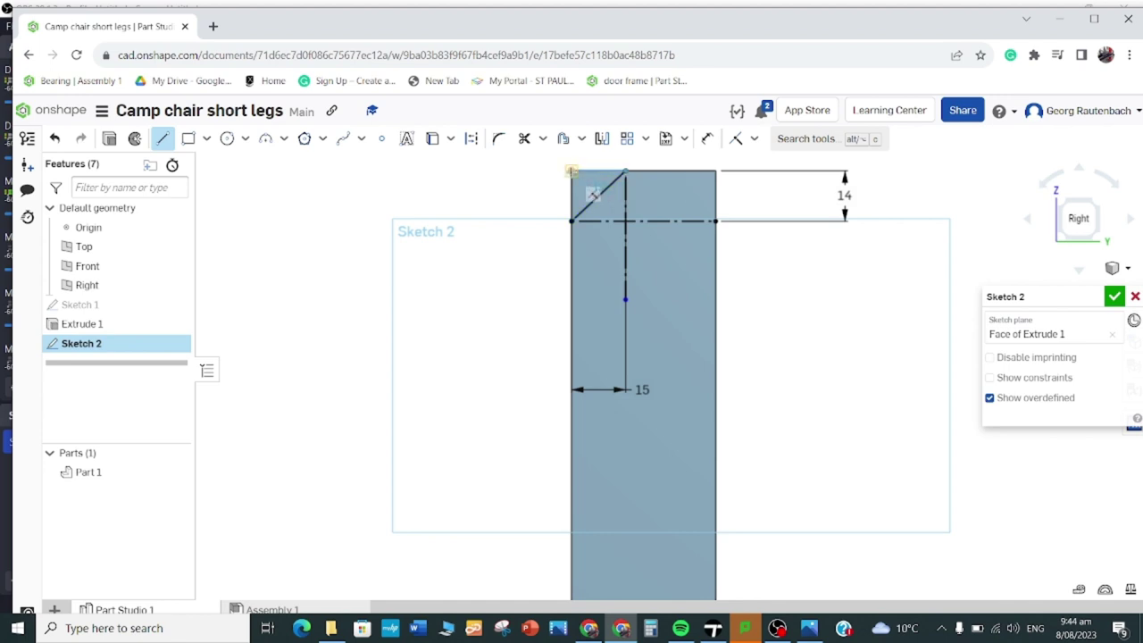
click(572, 171)
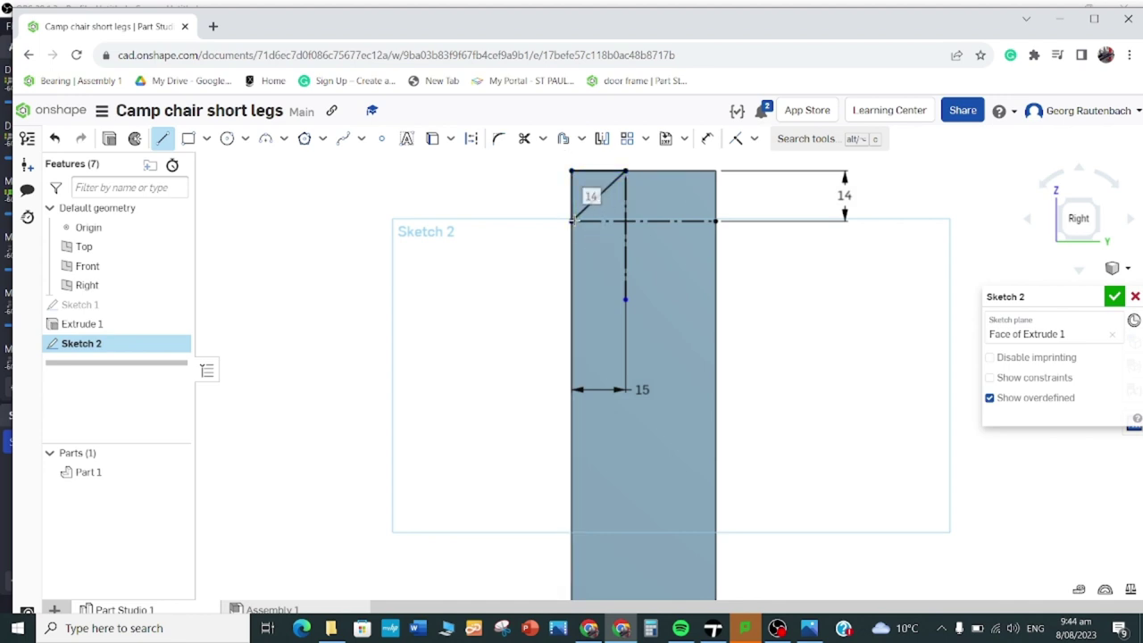
Draw a vertical construction line about 52 mm long up from the leg's lower edge, near the face's left side
scroll(628, 300, down, 3)
scroll(636, 356, up, 3)
scroll(656, 305, down, 4)
scroll(684, 516, down, 5)
scroll(673, 446, up, 5)
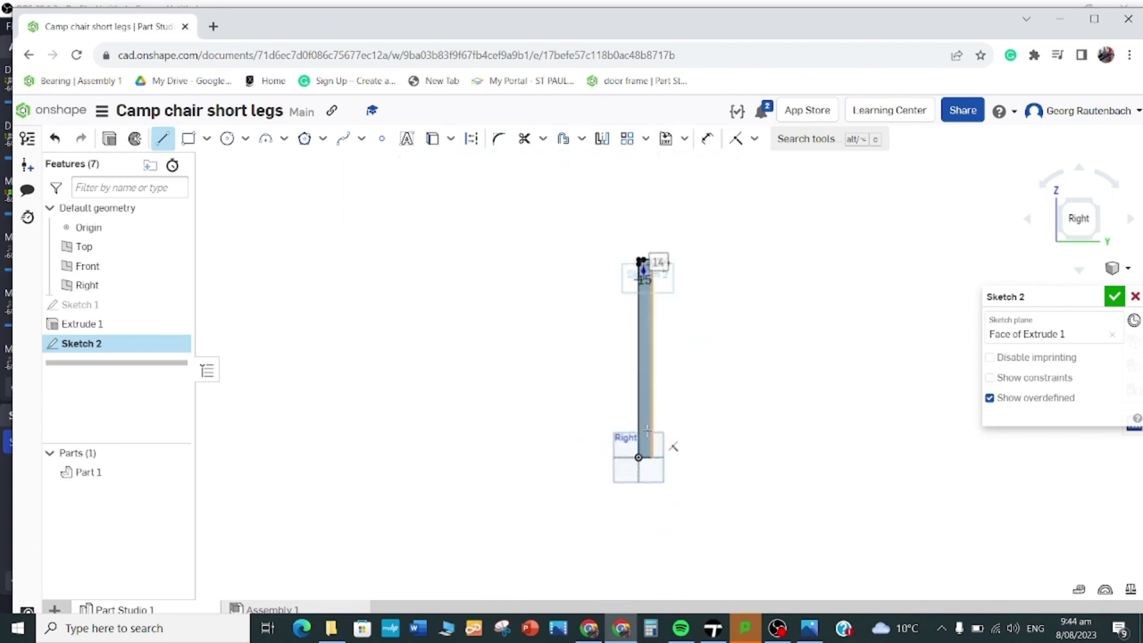
scroll(682, 511, up, 3)
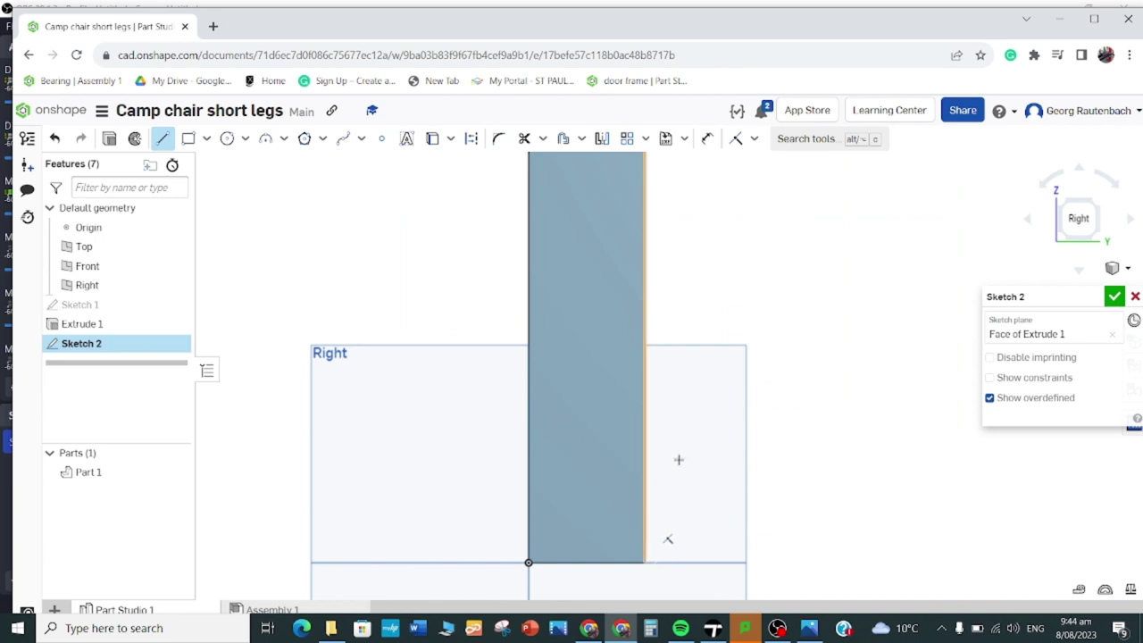
scroll(675, 464, down, 2)
scroll(684, 517, up, 1)
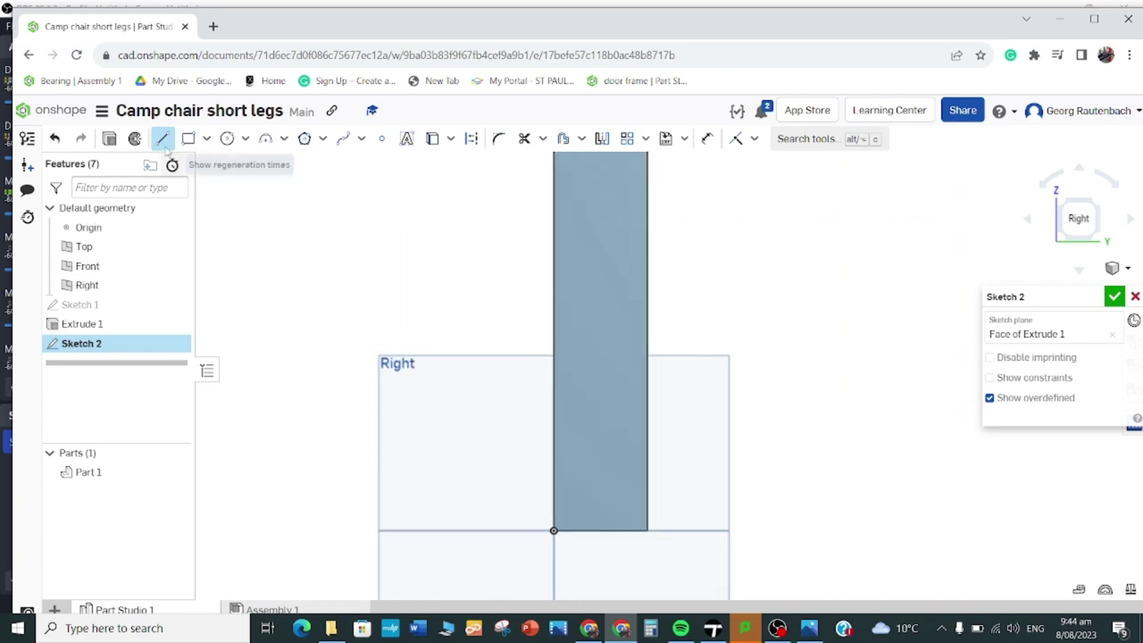
click(163, 138)
click(469, 138)
click(163, 138)
click(553, 530)
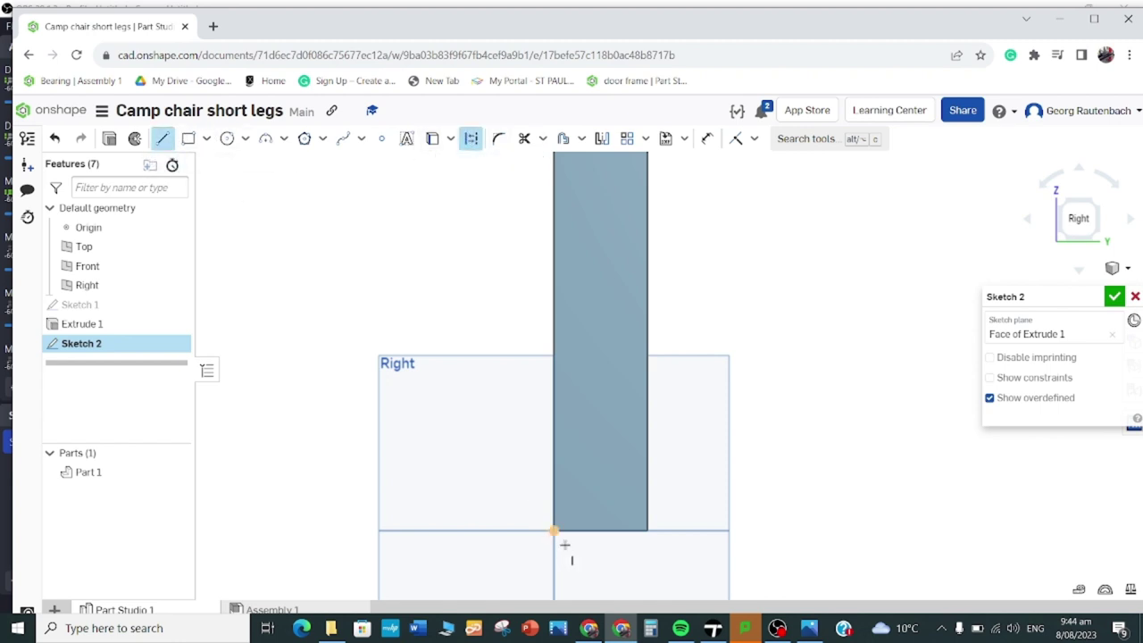
click(575, 531)
click(576, 408)
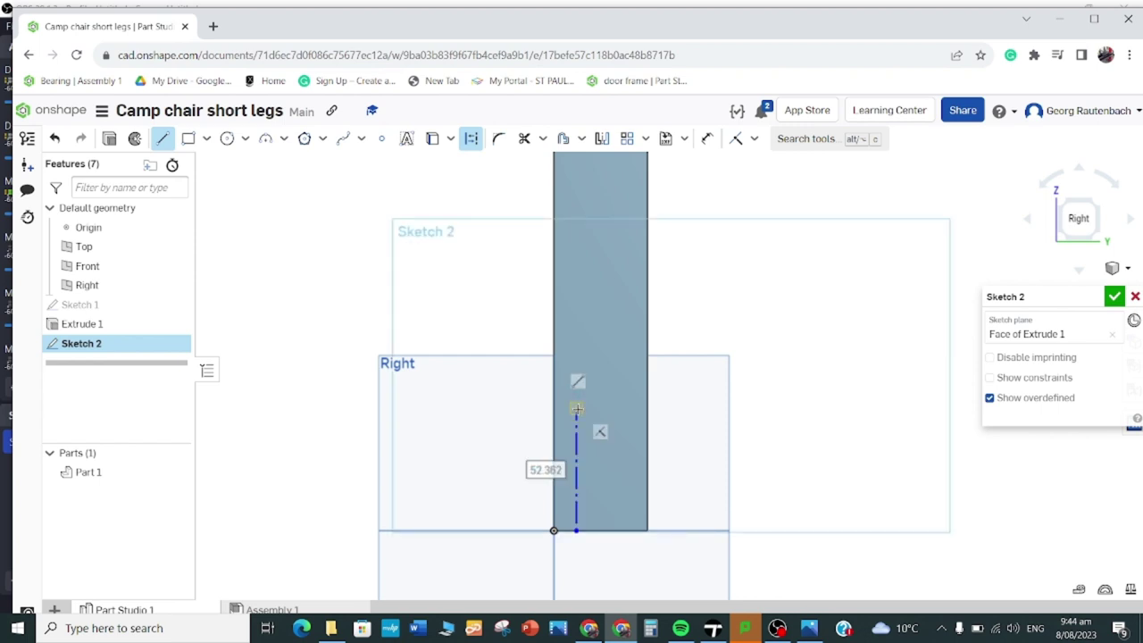
Dimension the lower vertical construction line 10 mm from the leg's lower left corner
click(708, 140)
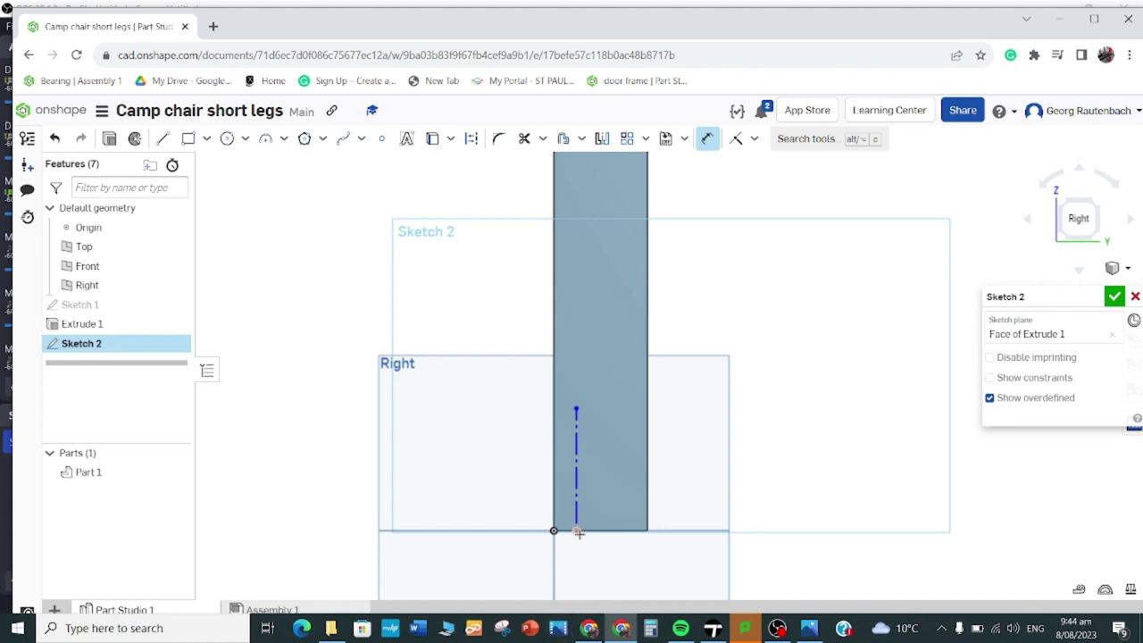
click(575, 533)
click(554, 531)
click(563, 567)
text(1)
key(Return)
Draw a slanted line about 62 mm long from the lower construction line's foot up to the leg's right edge
key(l)
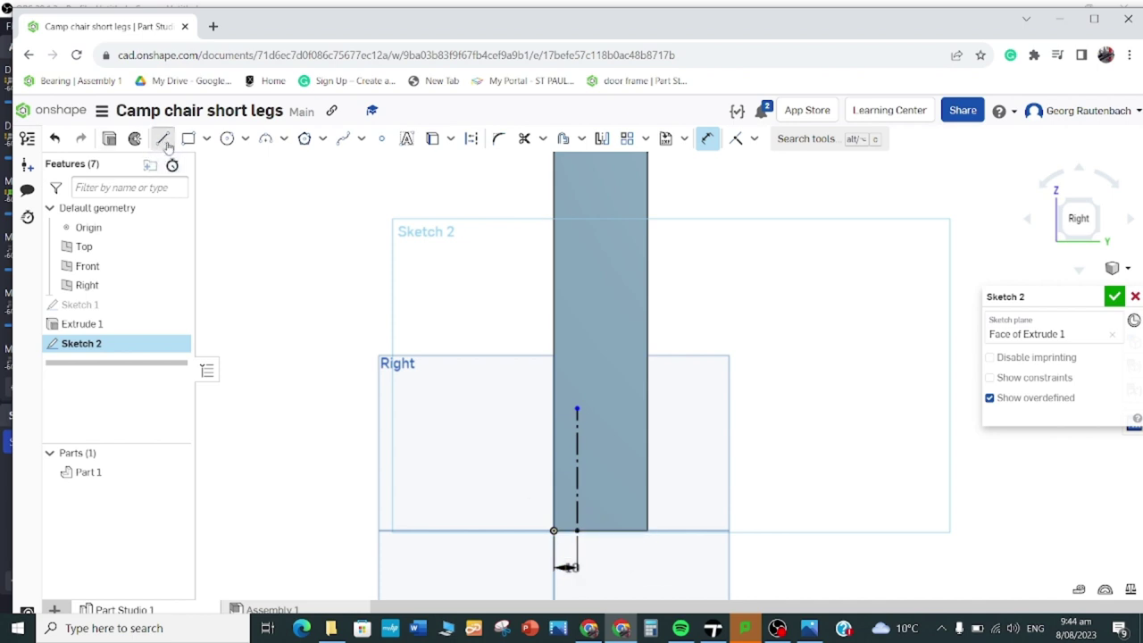
click(577, 531)
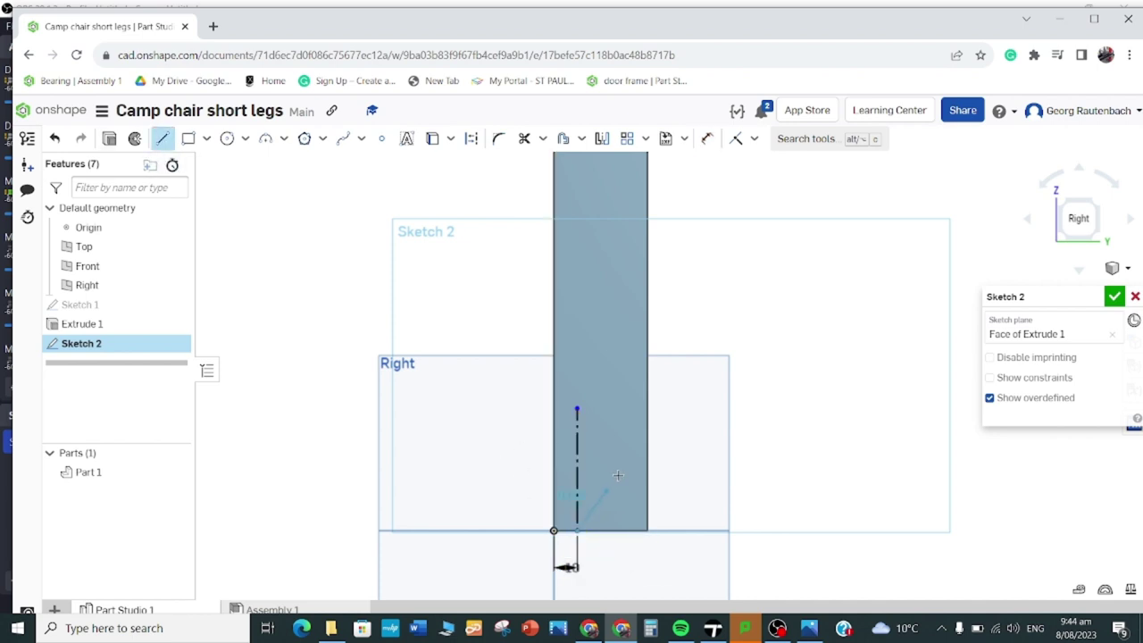
click(645, 404)
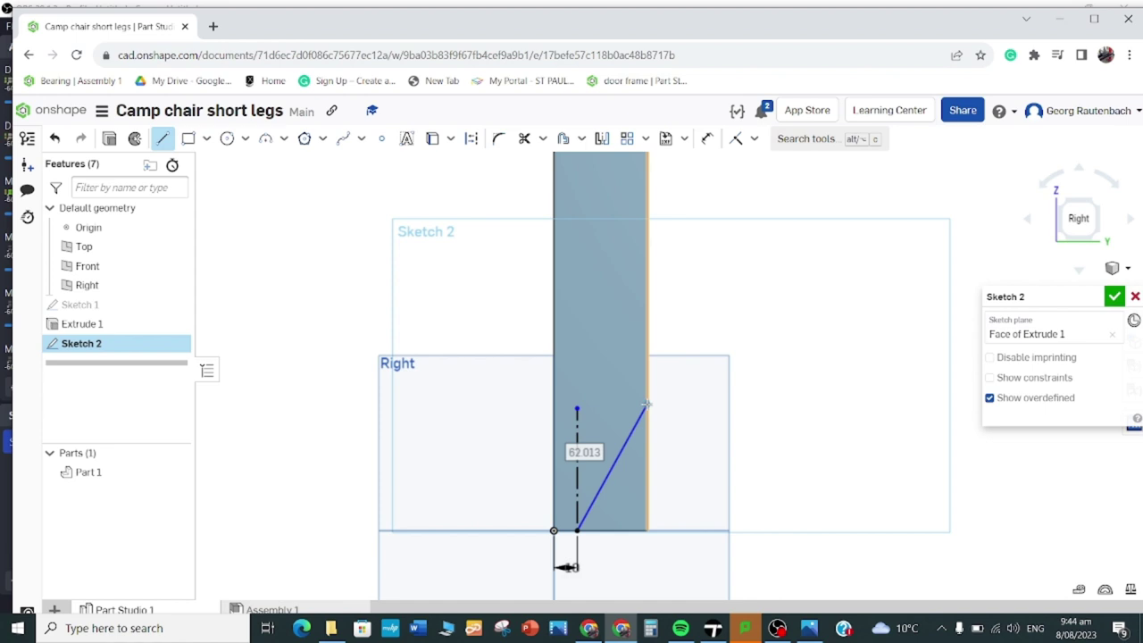
key(Escape)
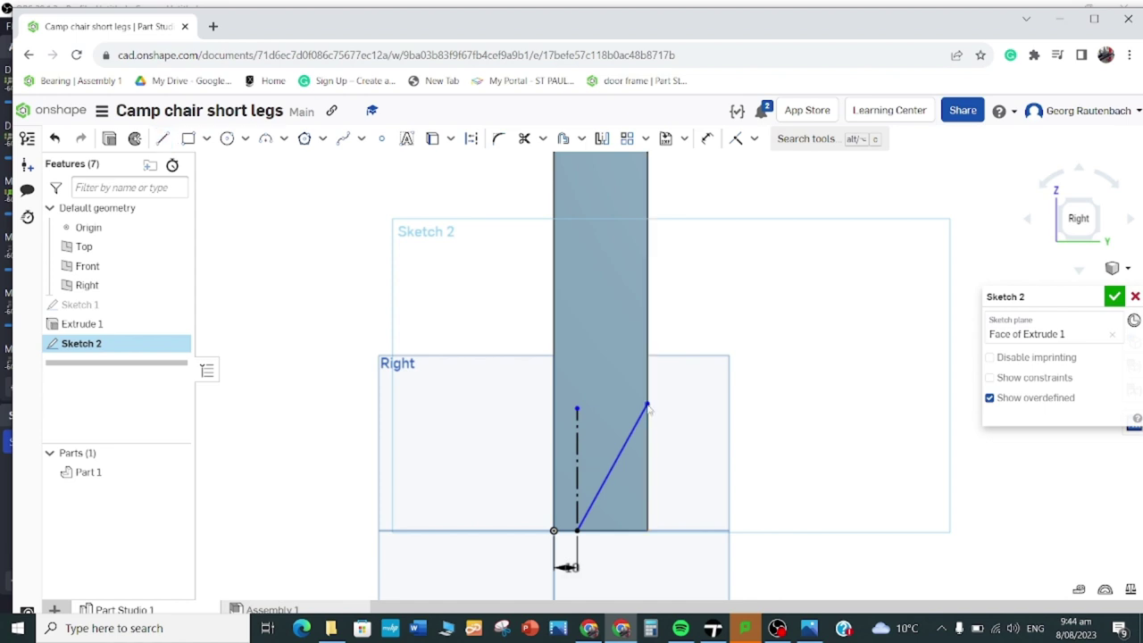
Dimension the angle between the slanted line and the leg's right edge as 45°
click(707, 139)
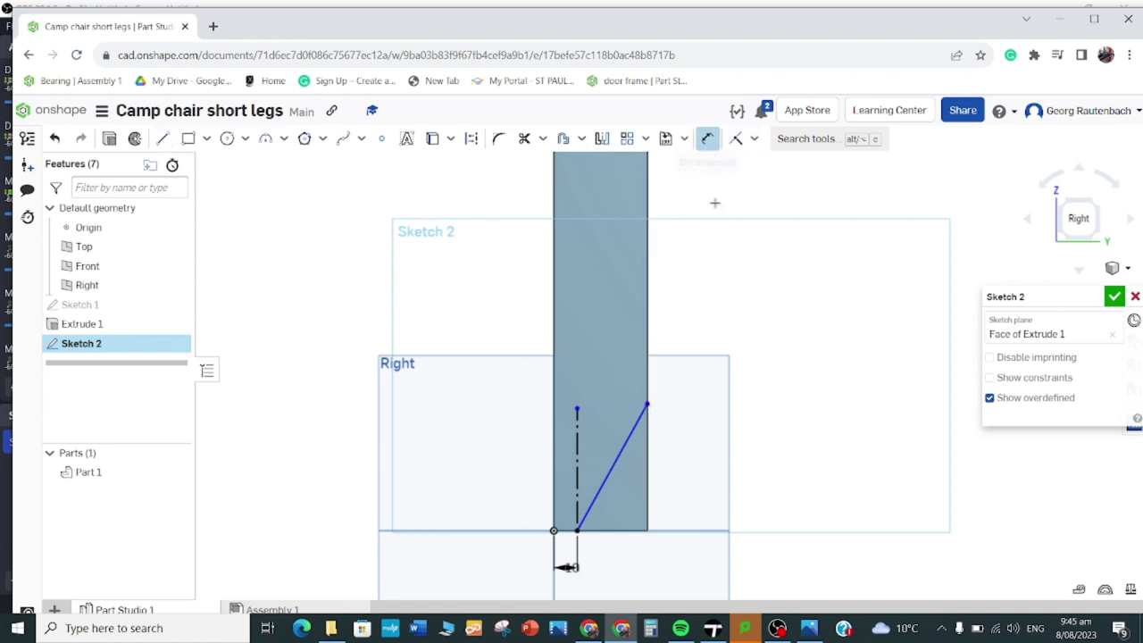
click(647, 486)
click(611, 472)
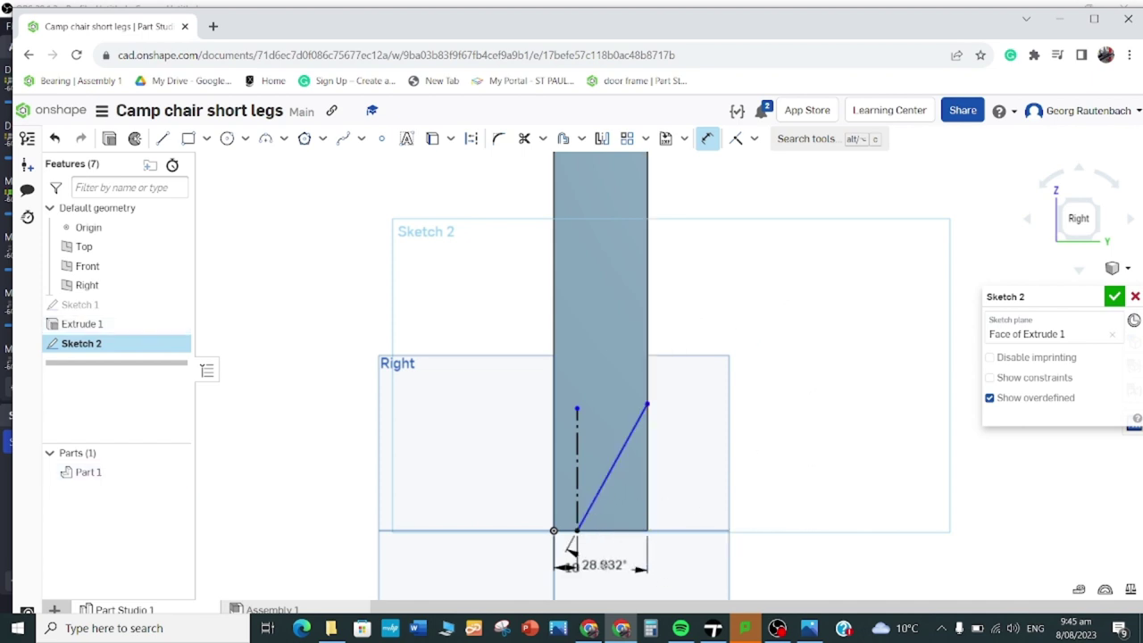
click(589, 564)
text(45)
key(Return)
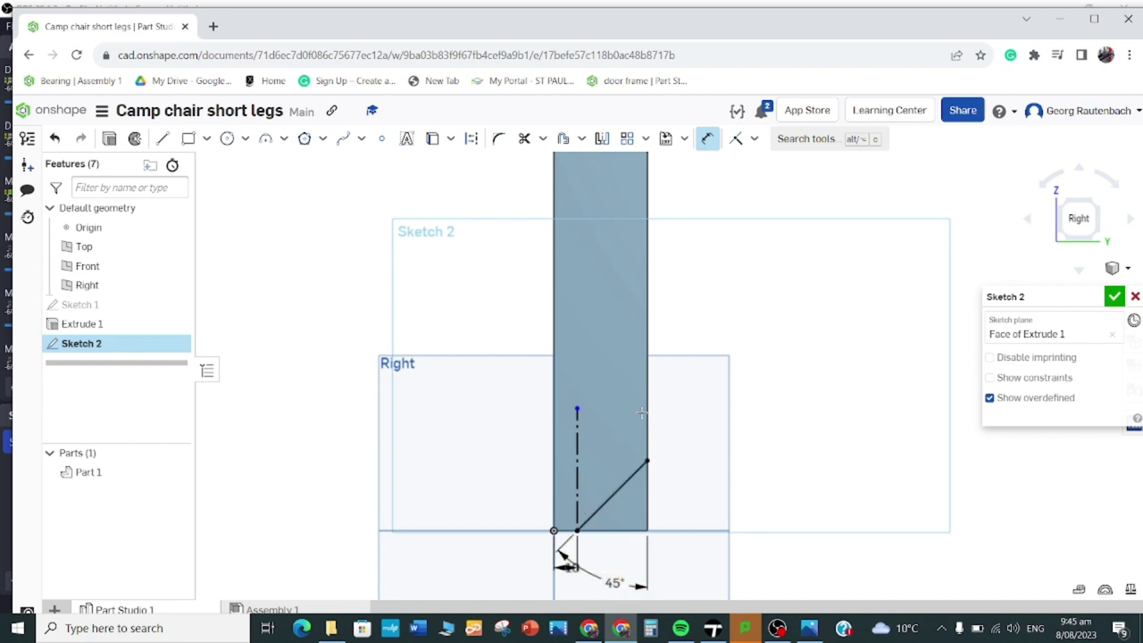
Close the lower triangle with lines down the leg's right edge and along its lower edge to the slanted line's foot
click(161, 139)
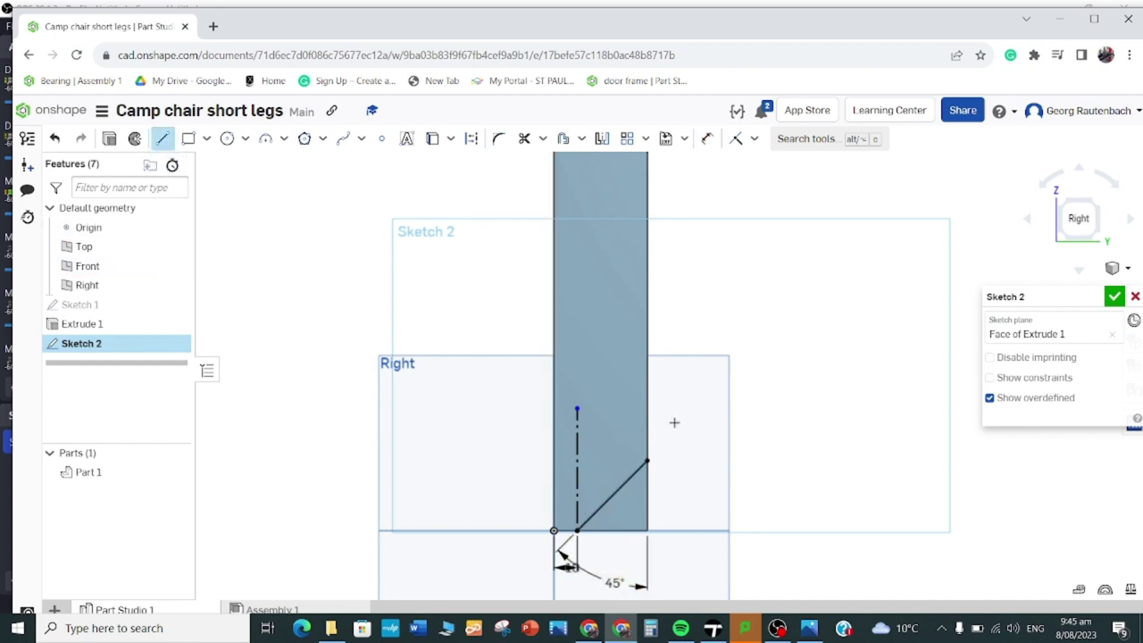
click(657, 487)
click(646, 531)
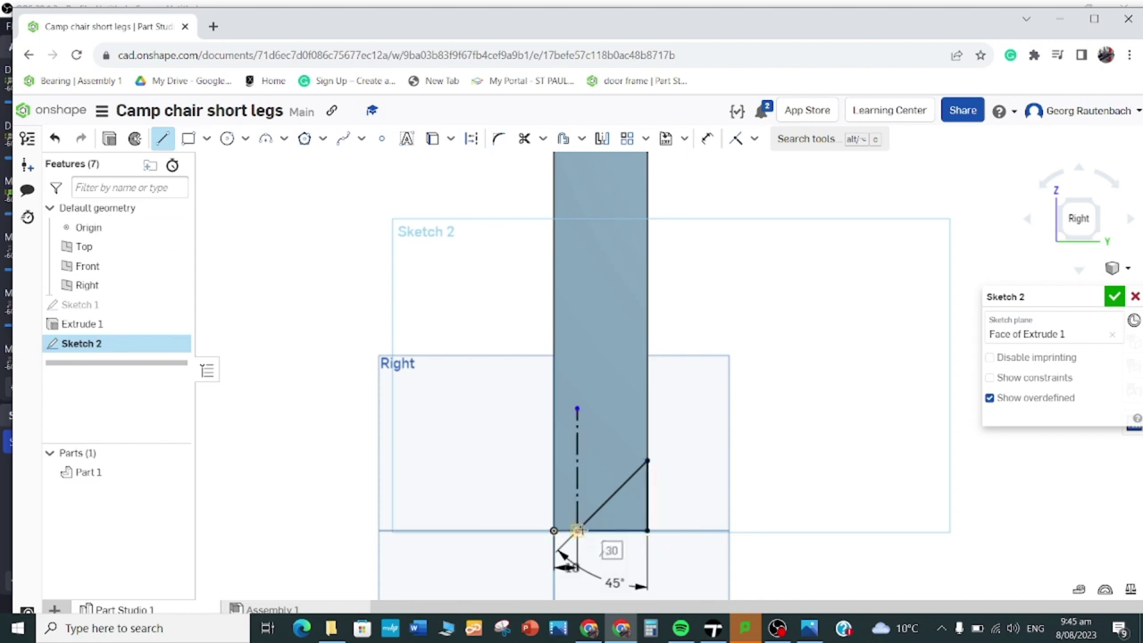
click(578, 531)
key(Escape)
Draw a horizontal construction line across the leg's full width, about 239 mm below its upper end
scroll(643, 402, down, 5)
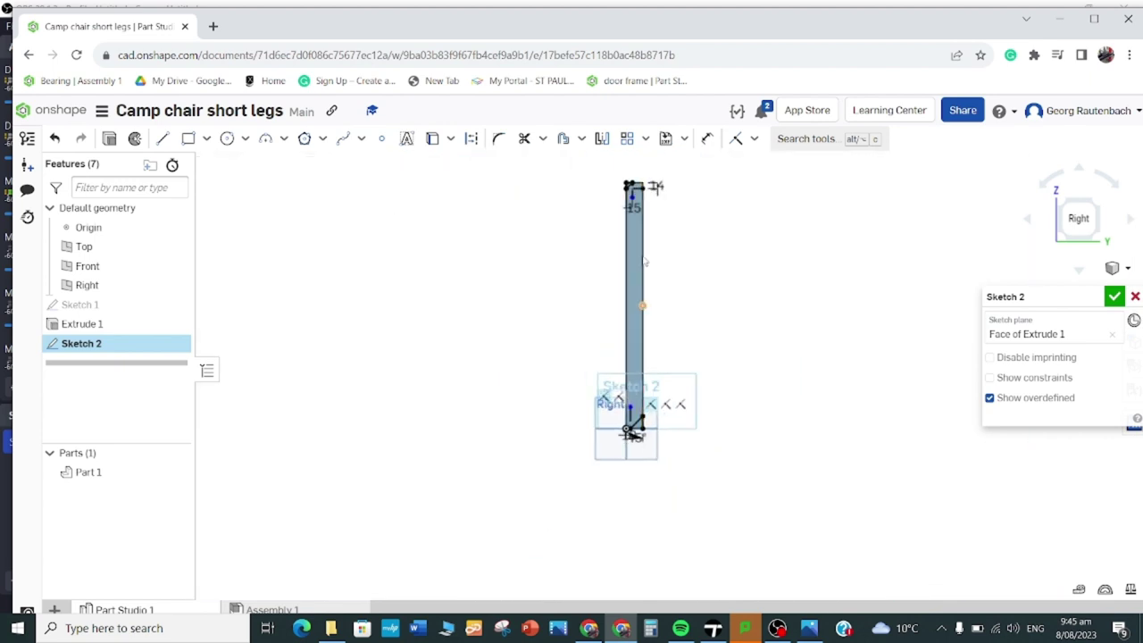
scroll(650, 203, up, 3)
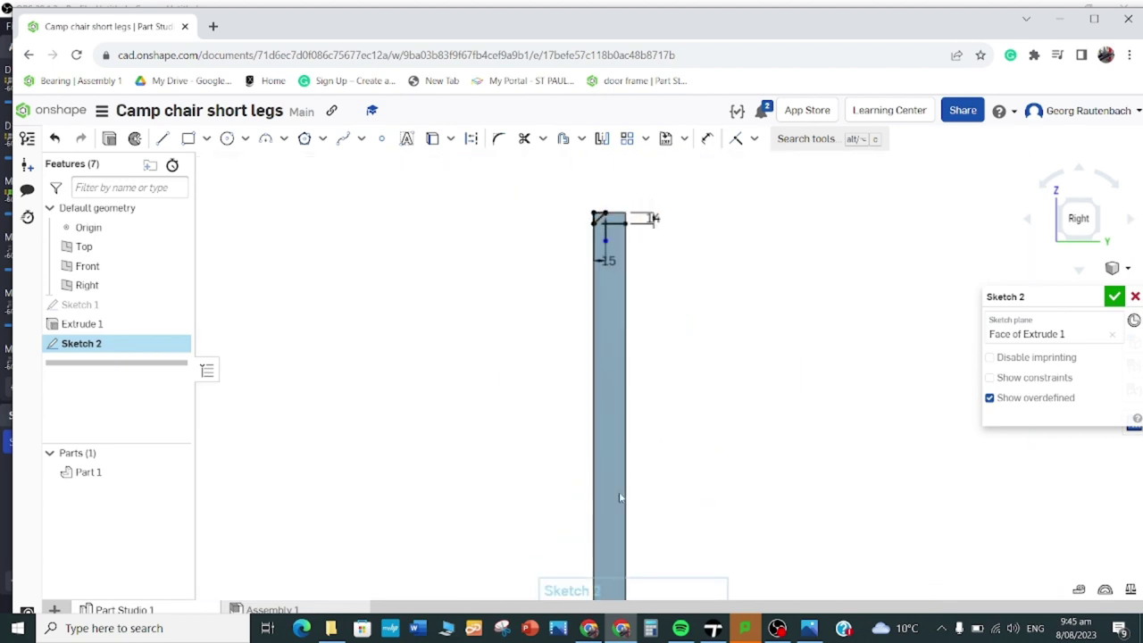
scroll(626, 447, down, 5)
scroll(701, 527, up, 3)
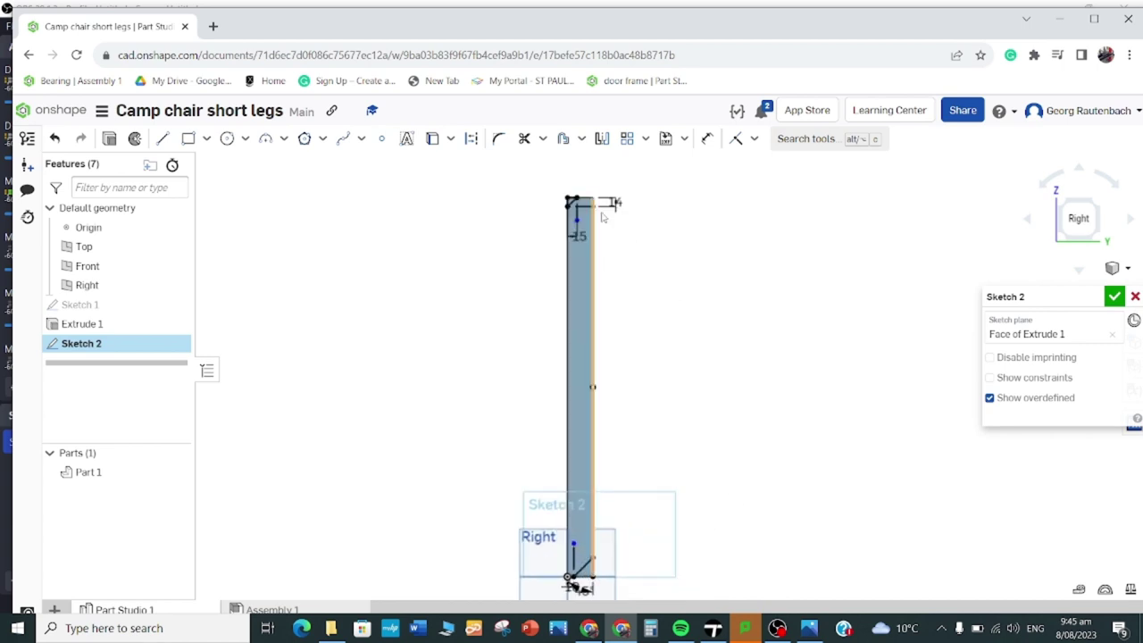
click(163, 139)
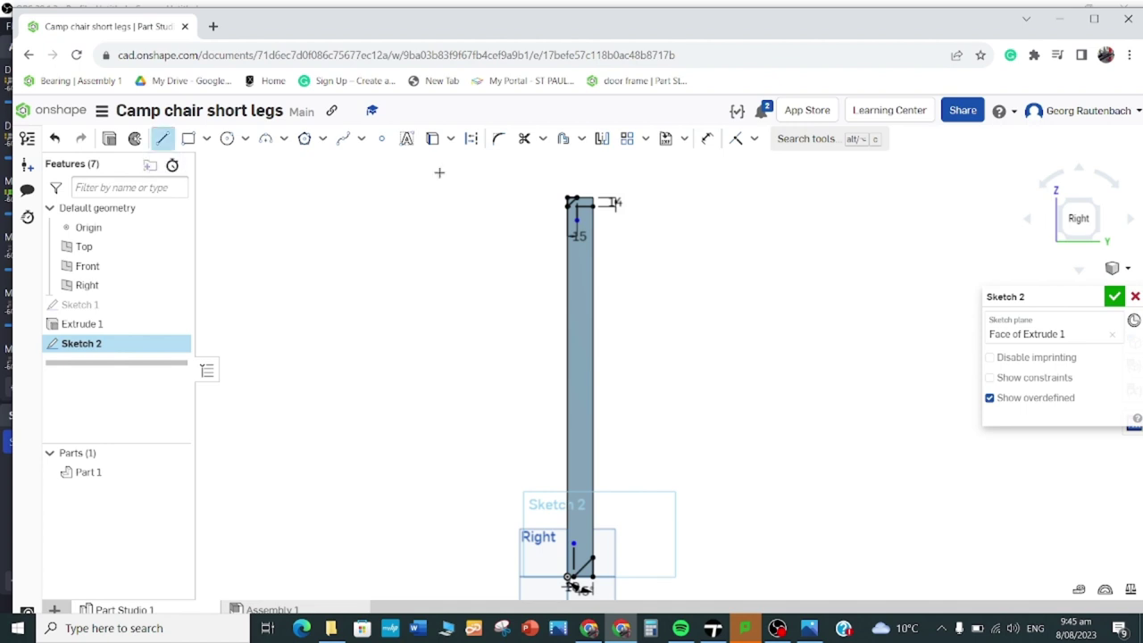
click(471, 138)
scroll(715, 182, up, 1)
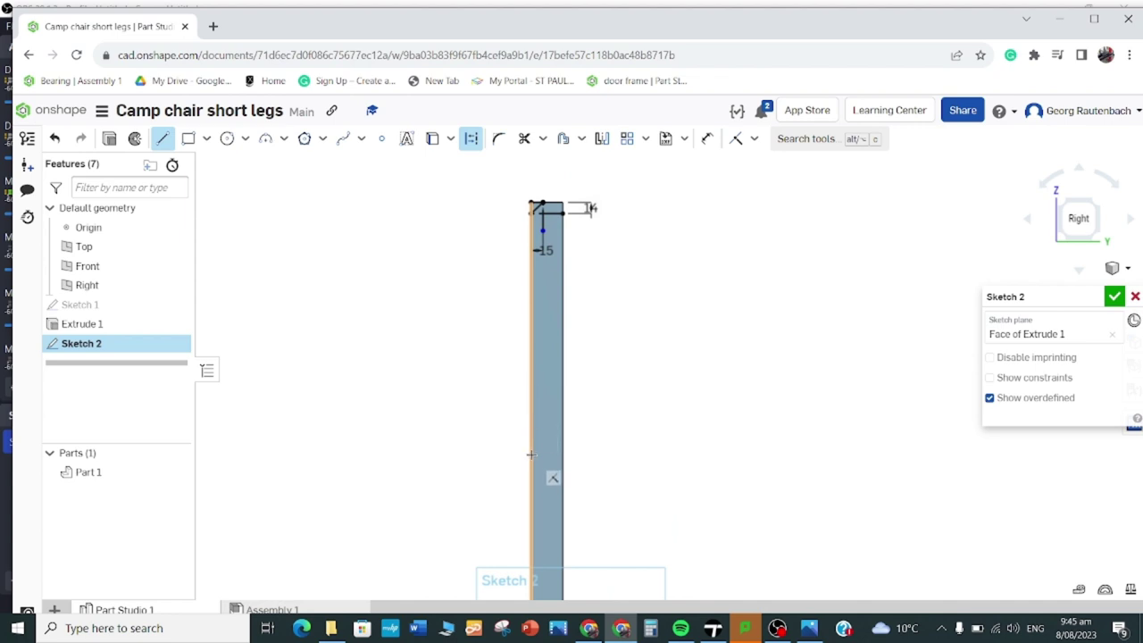
click(561, 391)
key(Escape)
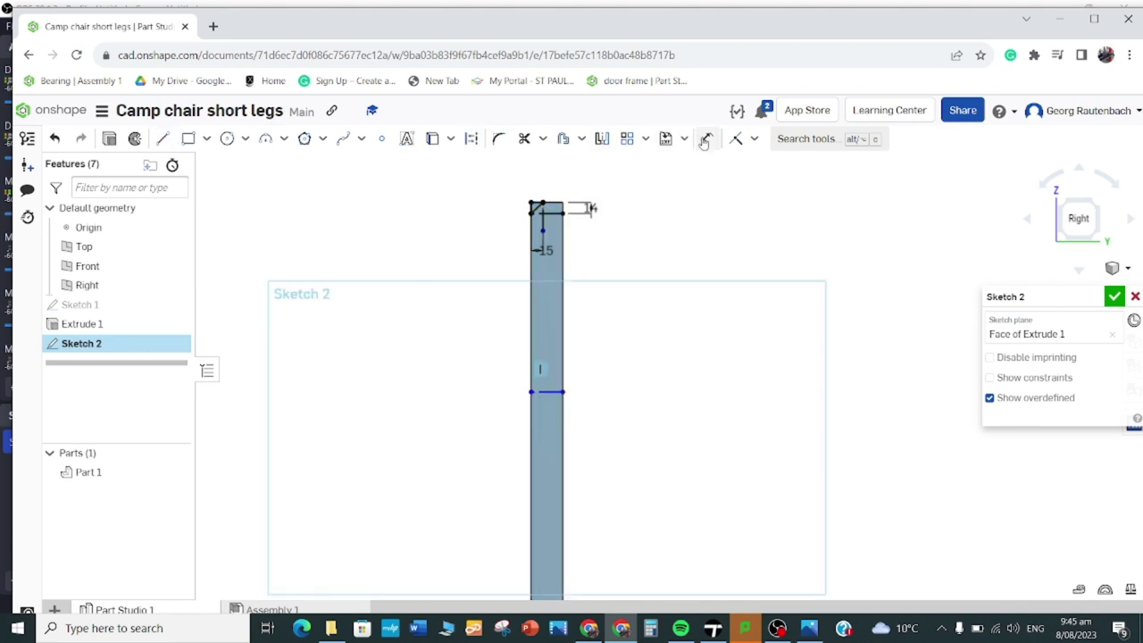
Dimension the mid-leg construction line at 235 mm below the leg's upper end
click(705, 139)
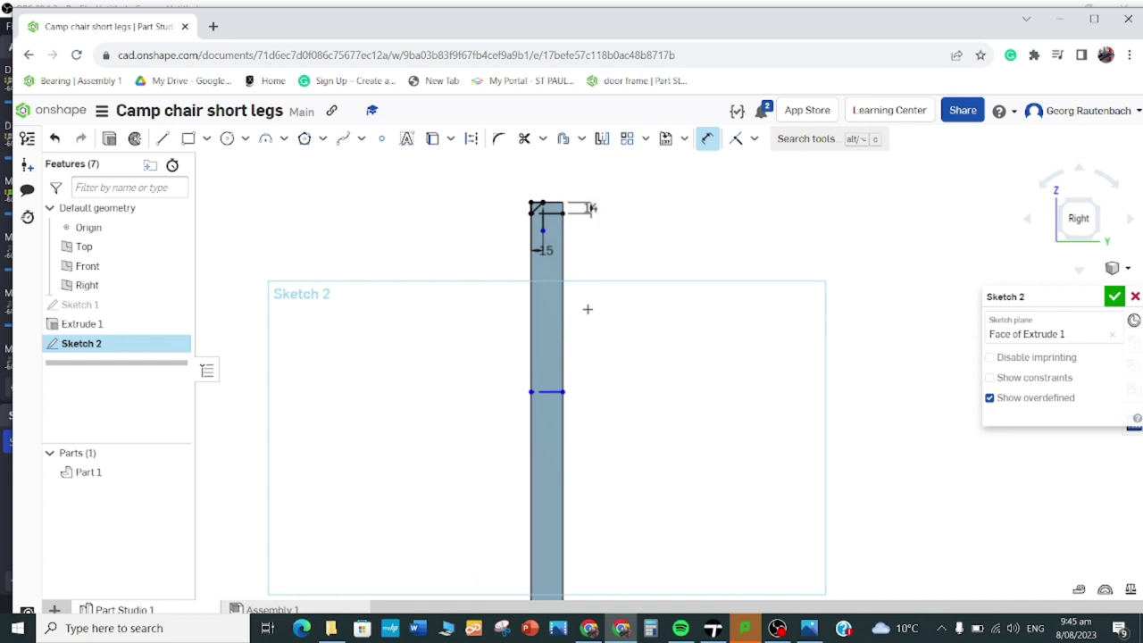
click(564, 392)
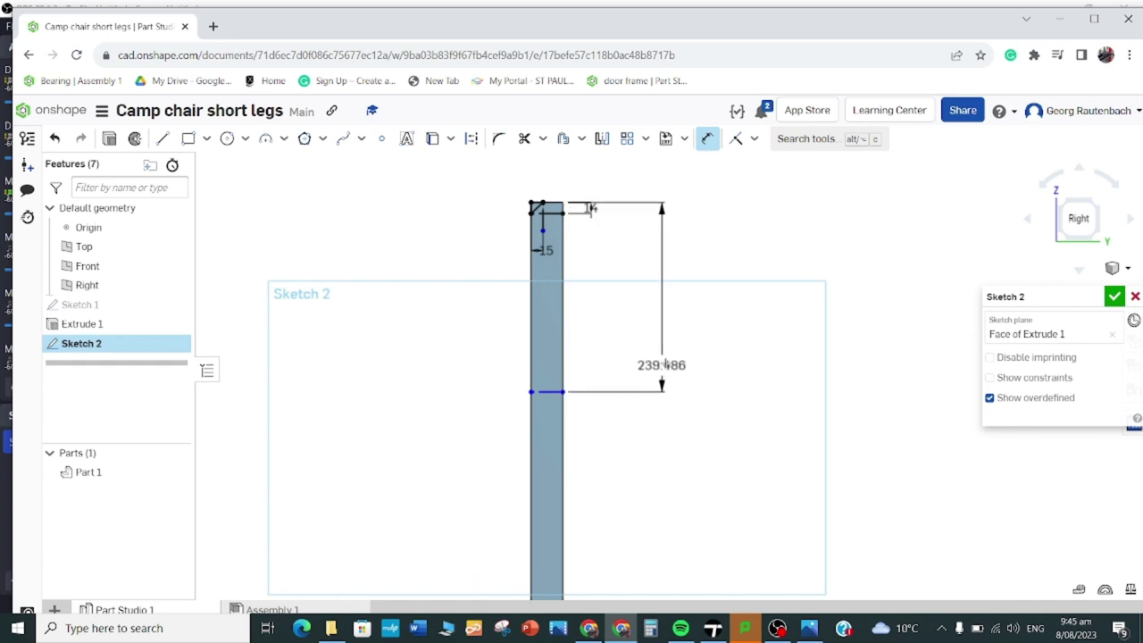
click(676, 349)
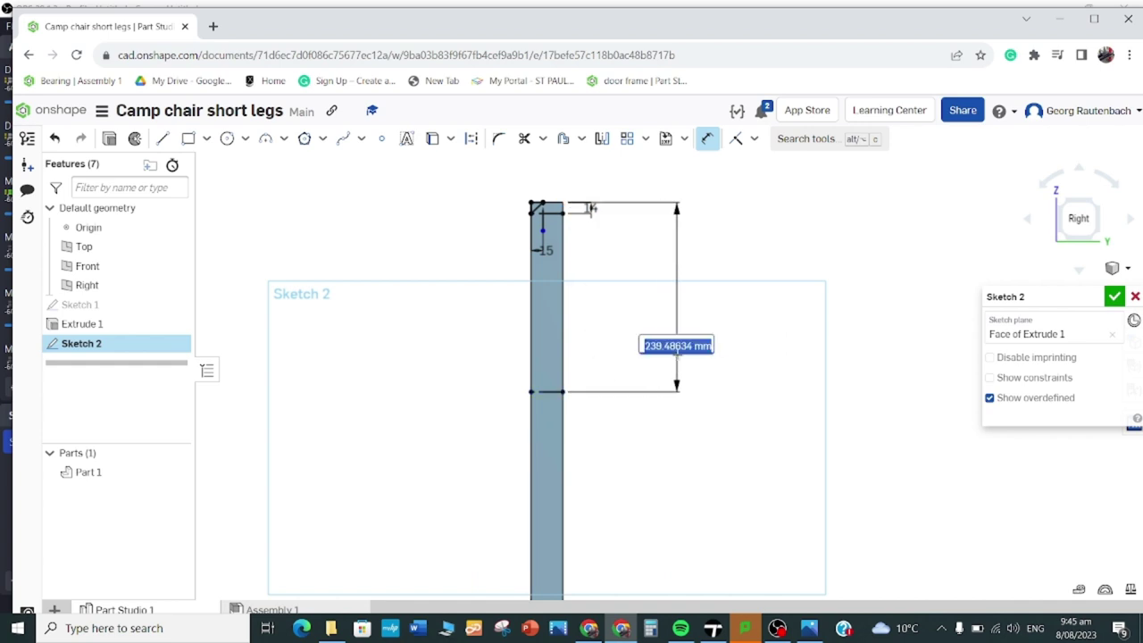
text(235)
key(Return)
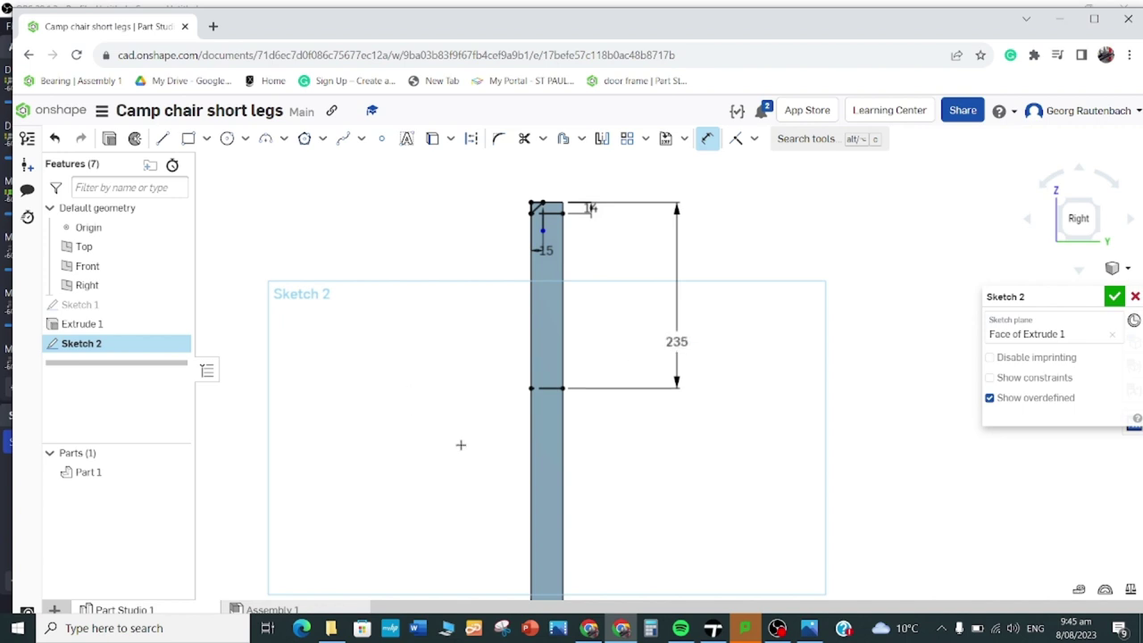
Draw a second horizontal construction line across the leg's full width, about 160 mm below the first mid-leg line
scroll(459, 441, down, 3)
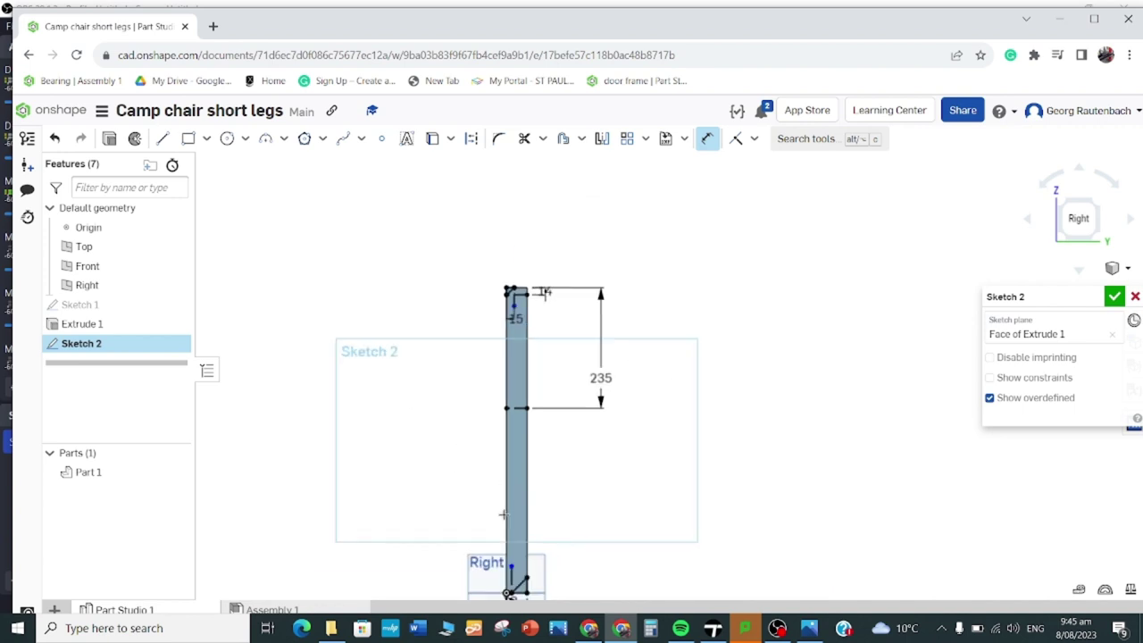
click(163, 139)
click(470, 138)
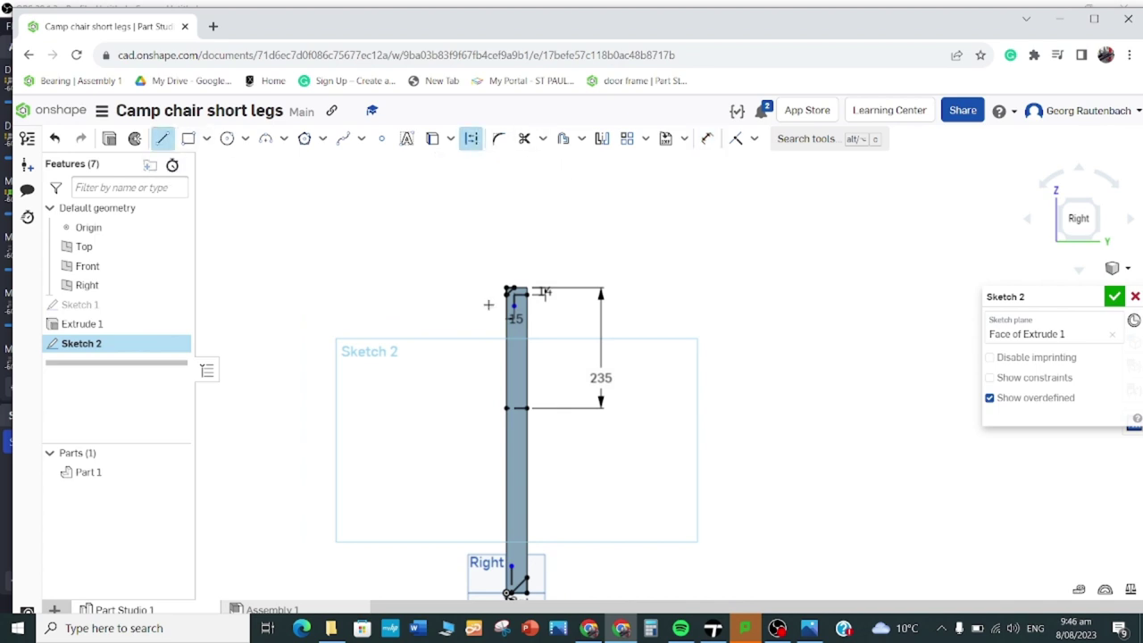
click(512, 489)
click(527, 490)
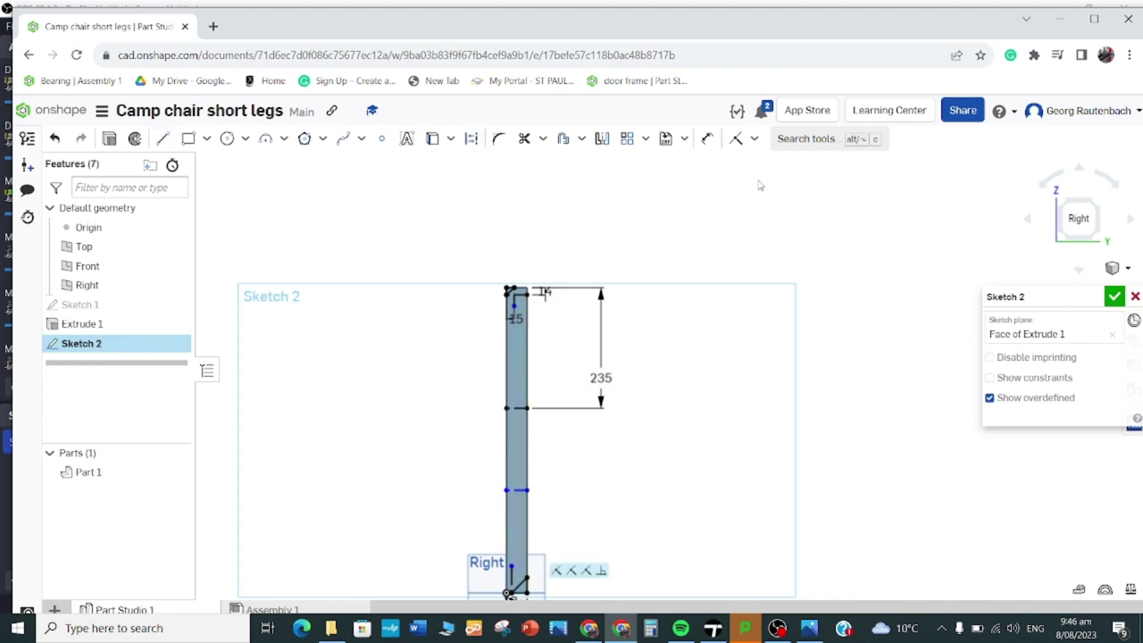
Dimension the spacing between the two mid-leg construction lines as 150 mm
click(706, 139)
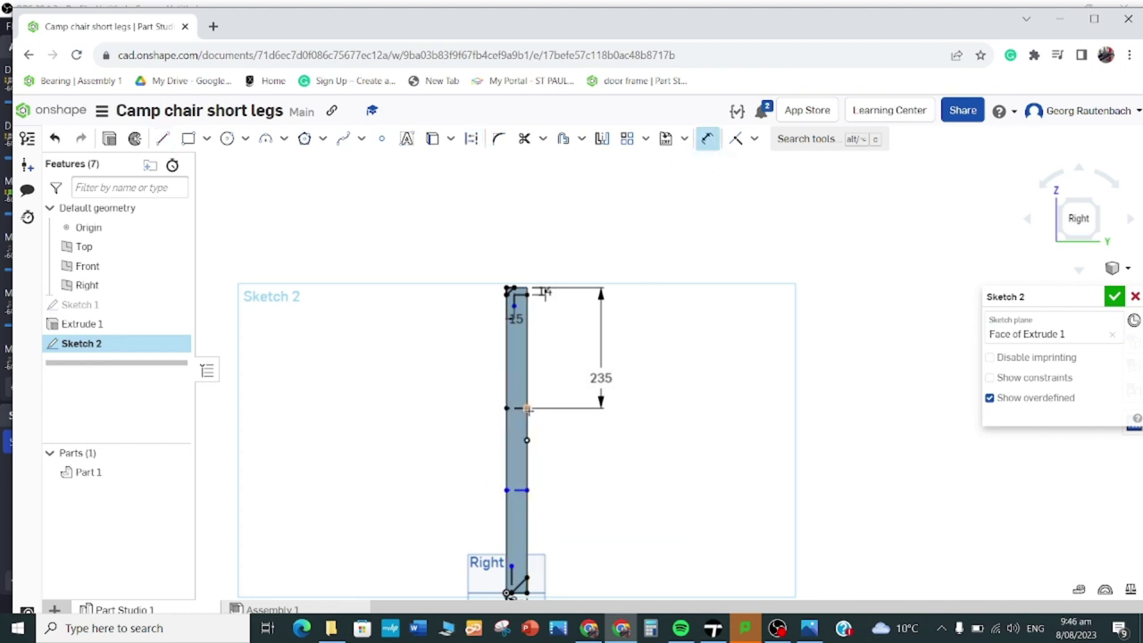
click(529, 489)
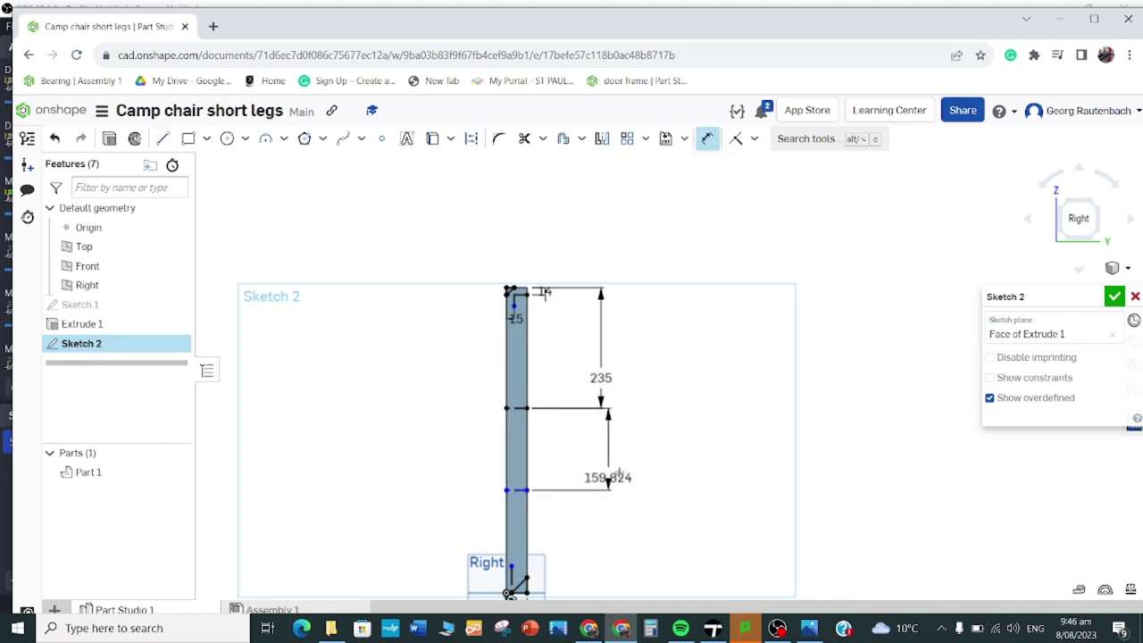
click(622, 462)
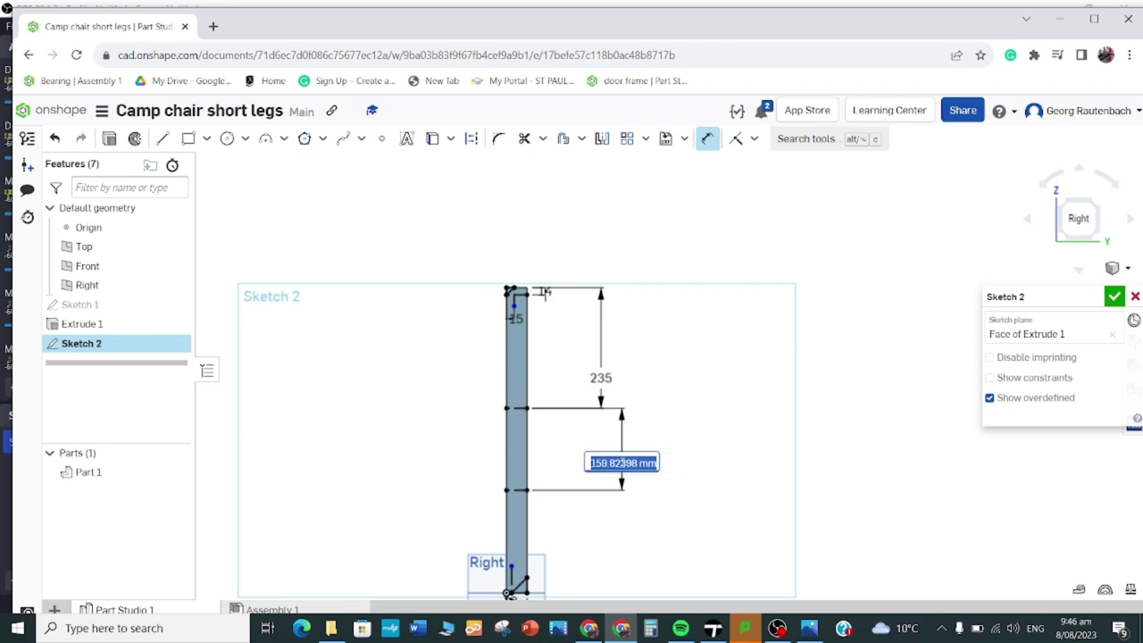
key(BackSpace)
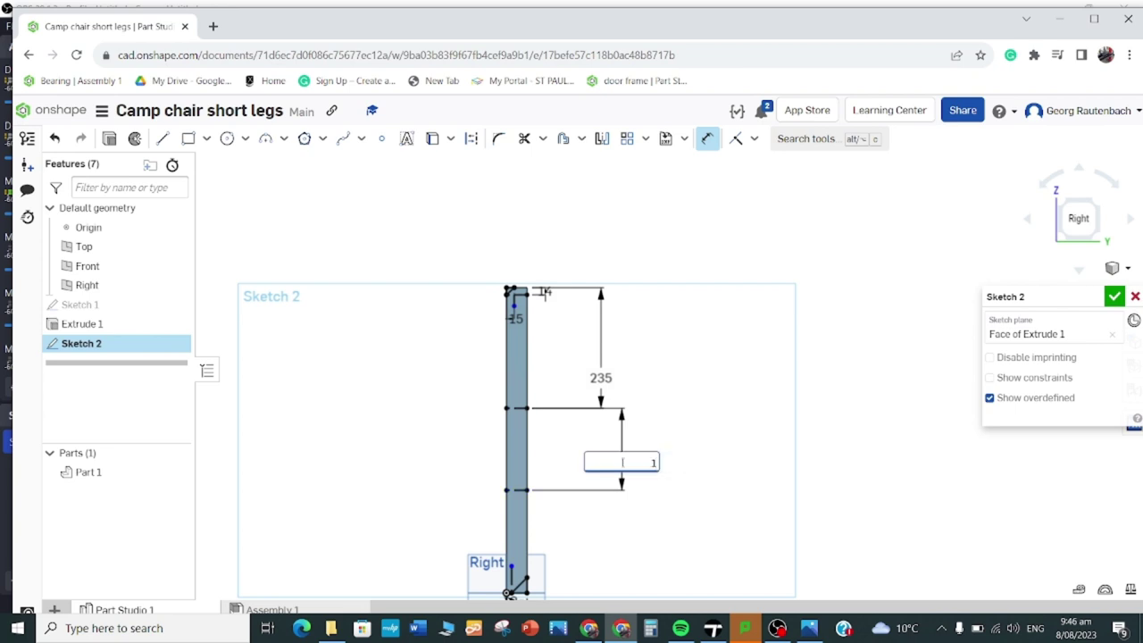
text(150)
key(Return)
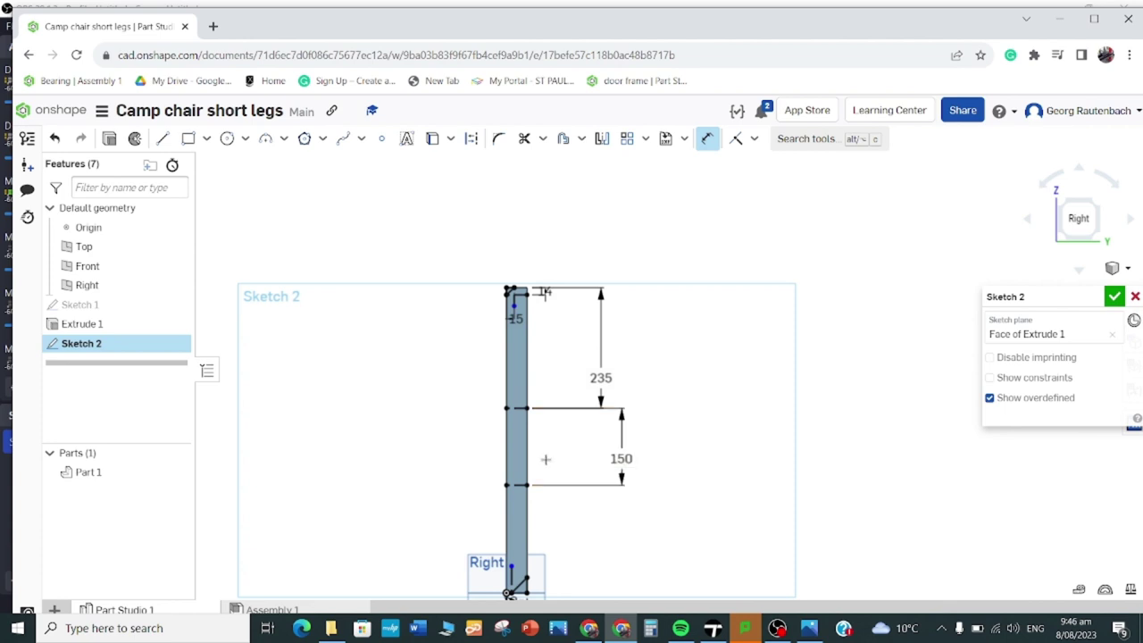
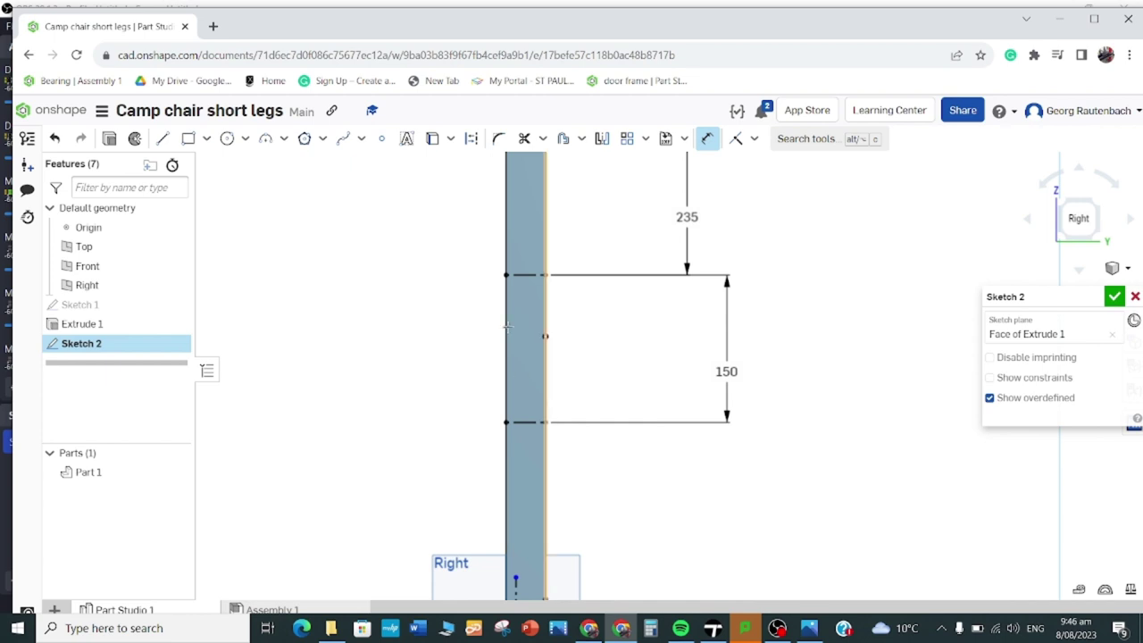
Draw a vertical construction line joining the midpoints of the two mid-leg construction lines
click(161, 138)
click(471, 139)
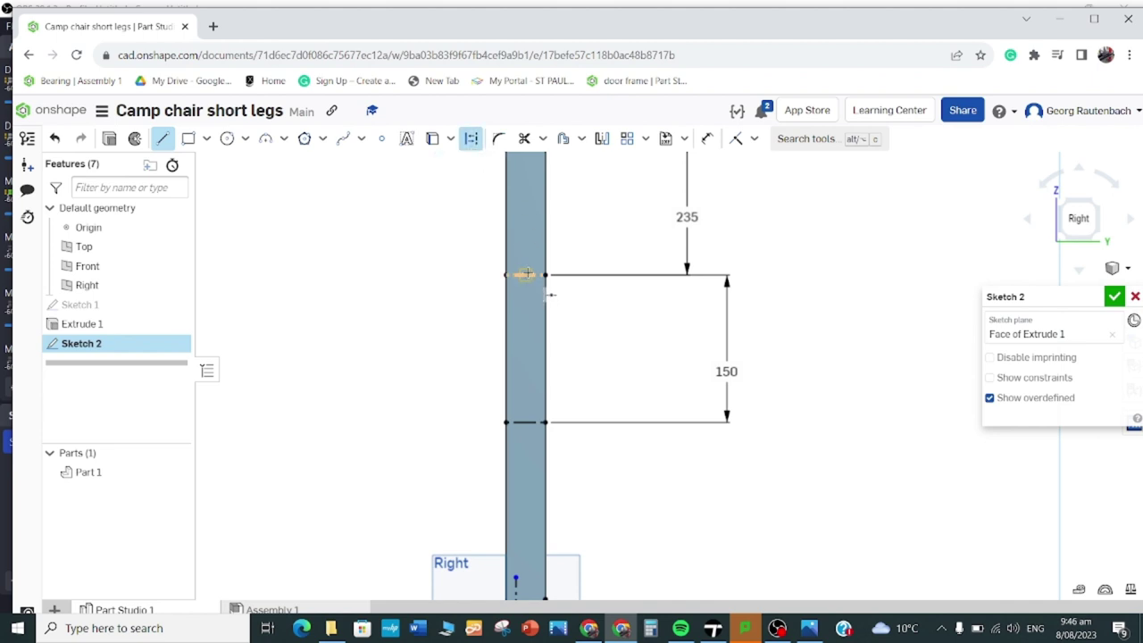
click(525, 276)
click(525, 421)
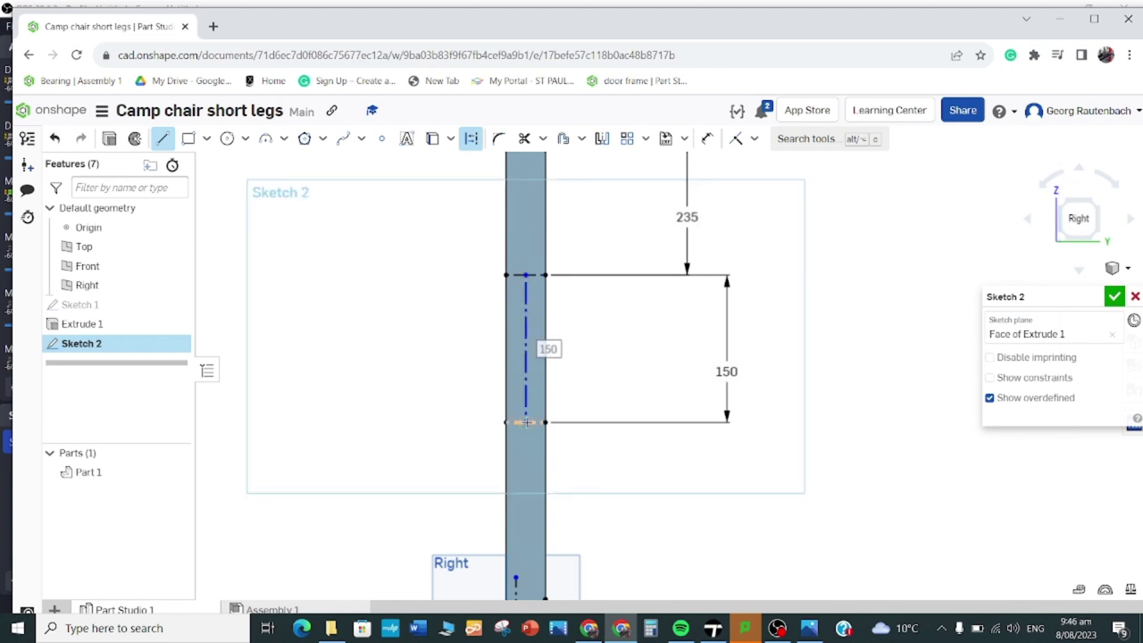
key(Escape)
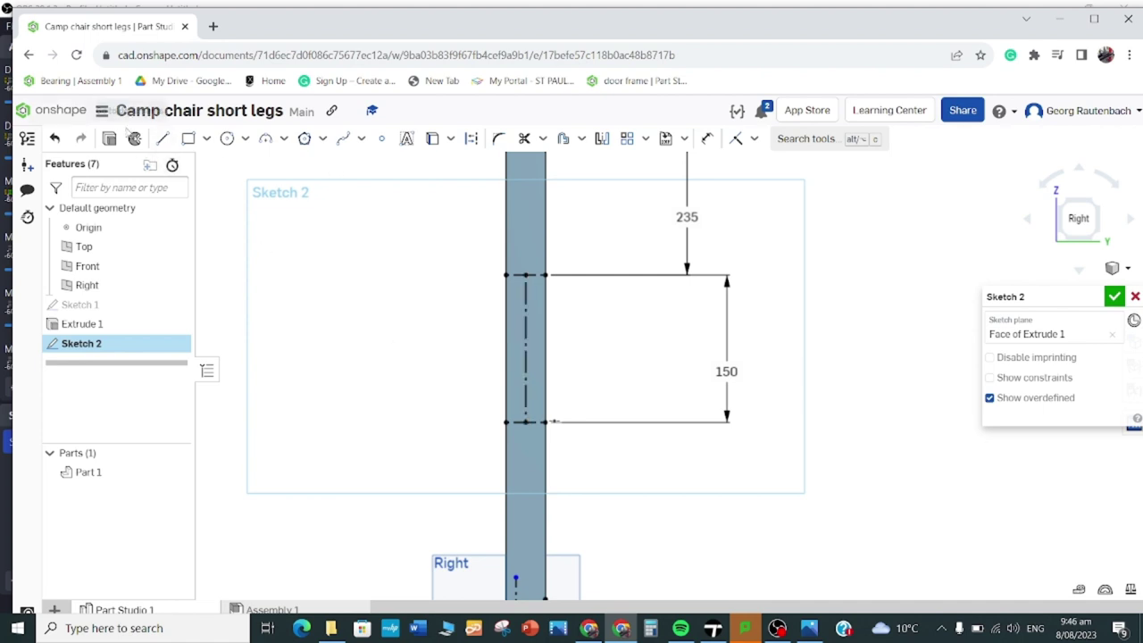
Draw a center point rectangle about 18 mm wide on the vertical line's midpoint, reaching both horizontal construction lines
click(206, 140)
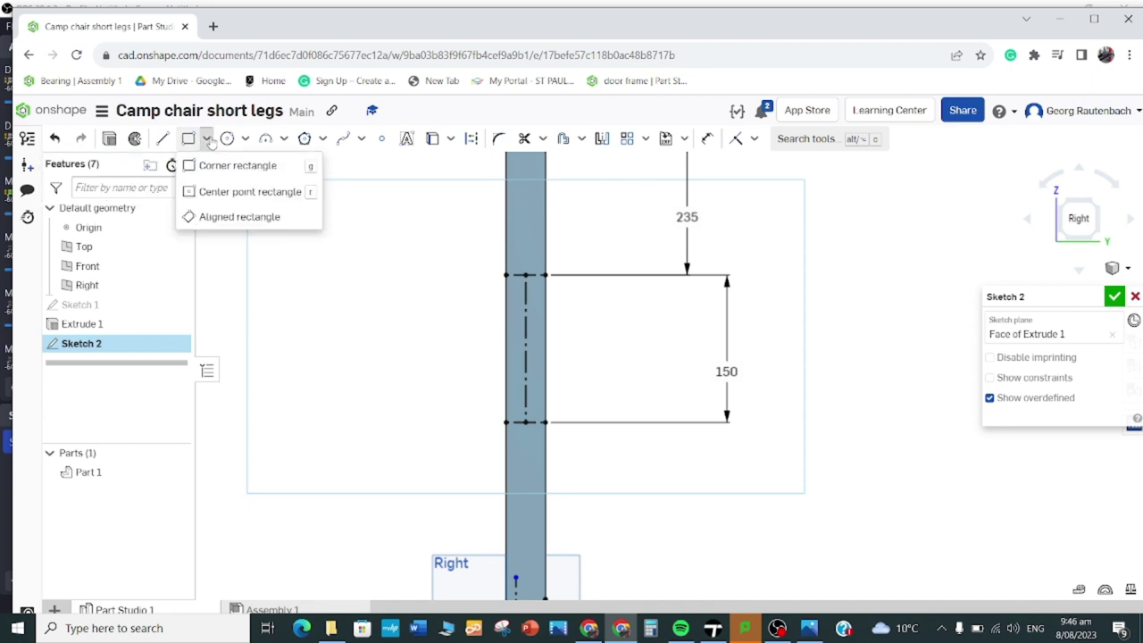
click(210, 188)
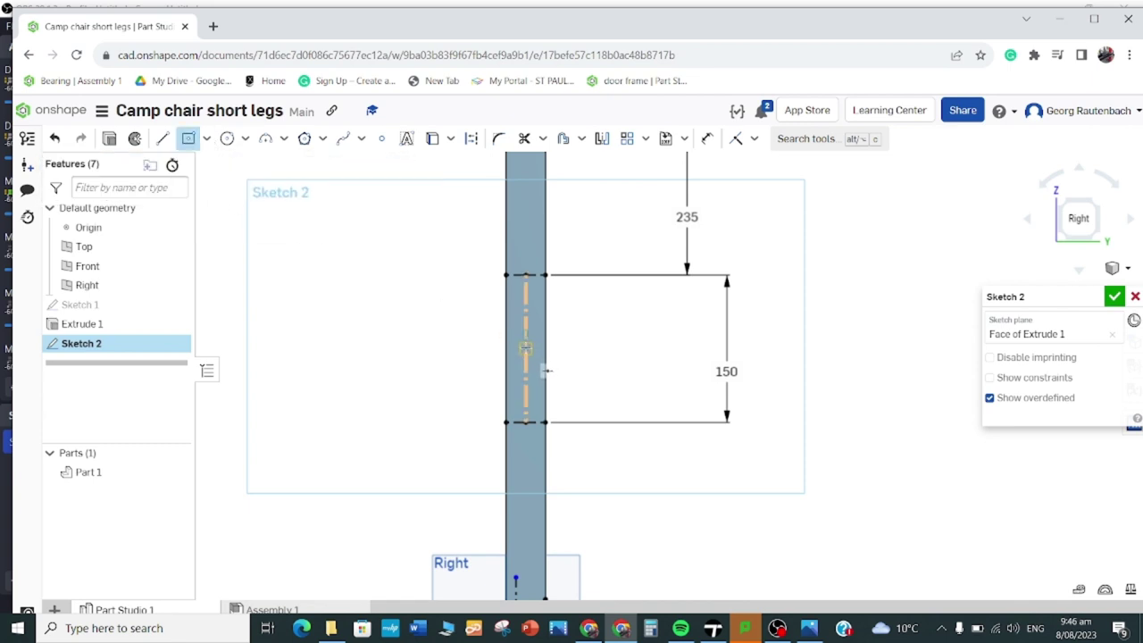
click(525, 348)
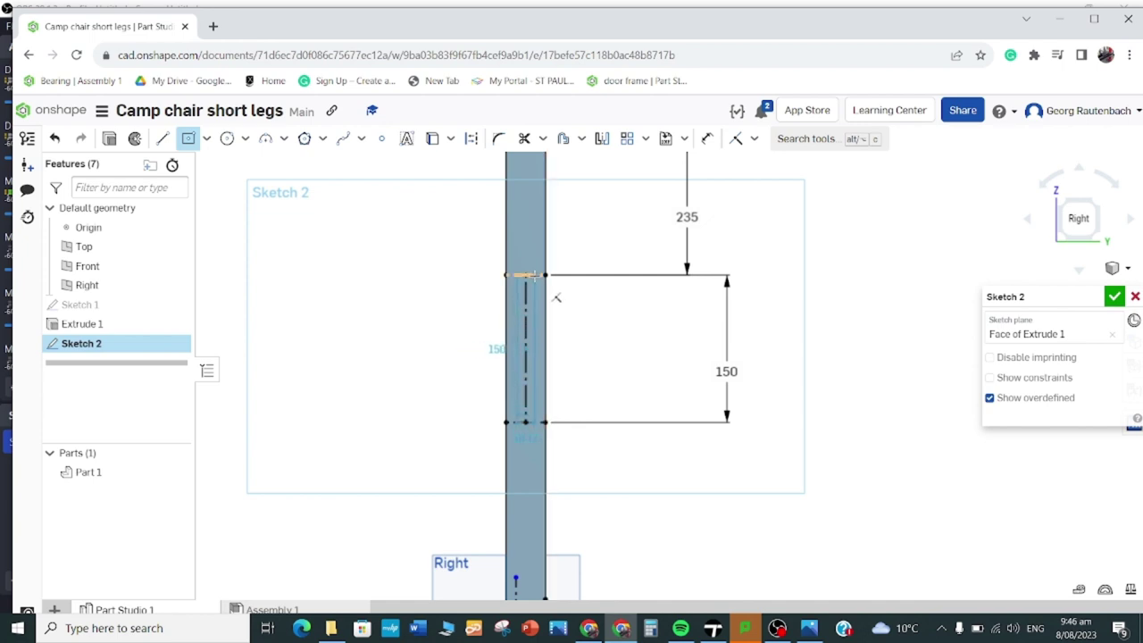
click(534, 276)
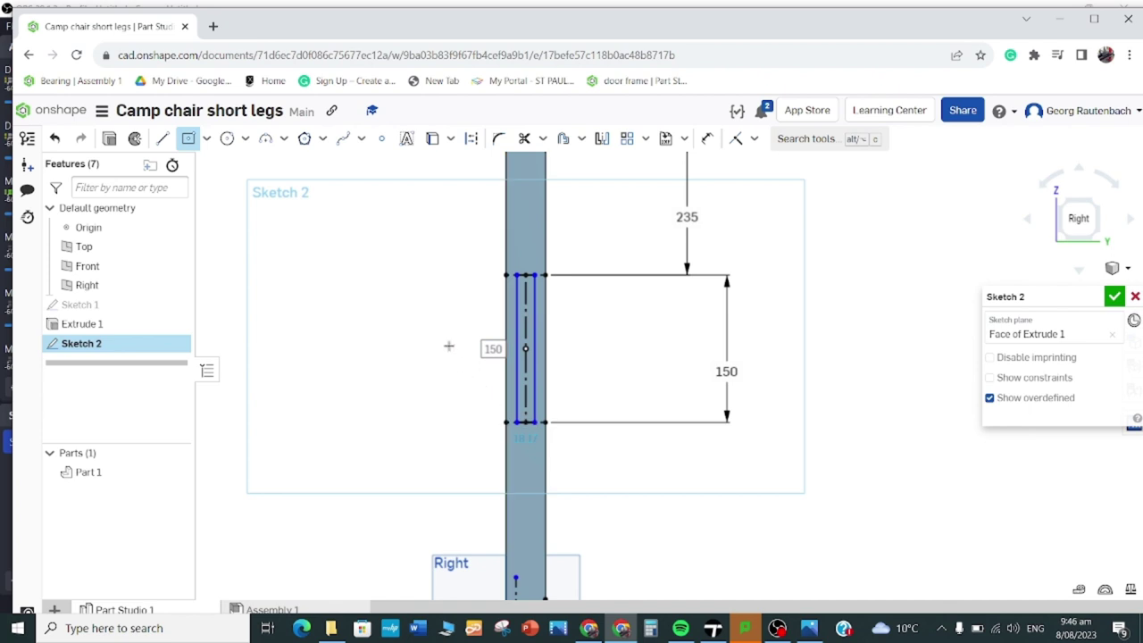
Dimension the rectangle's width as 10 mm
click(706, 138)
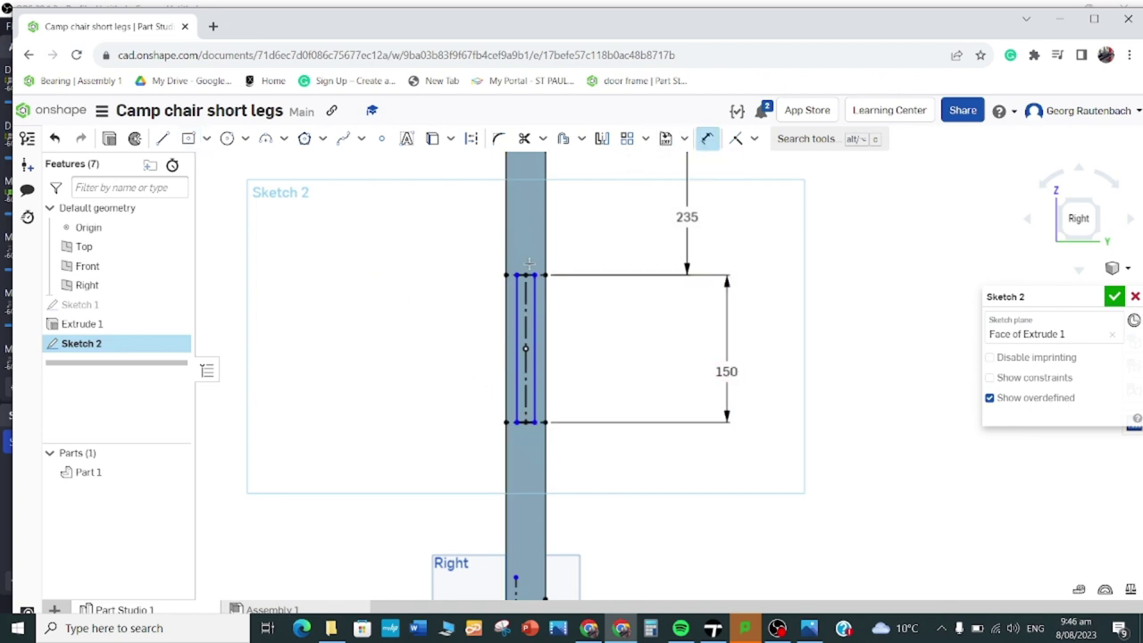
click(528, 273)
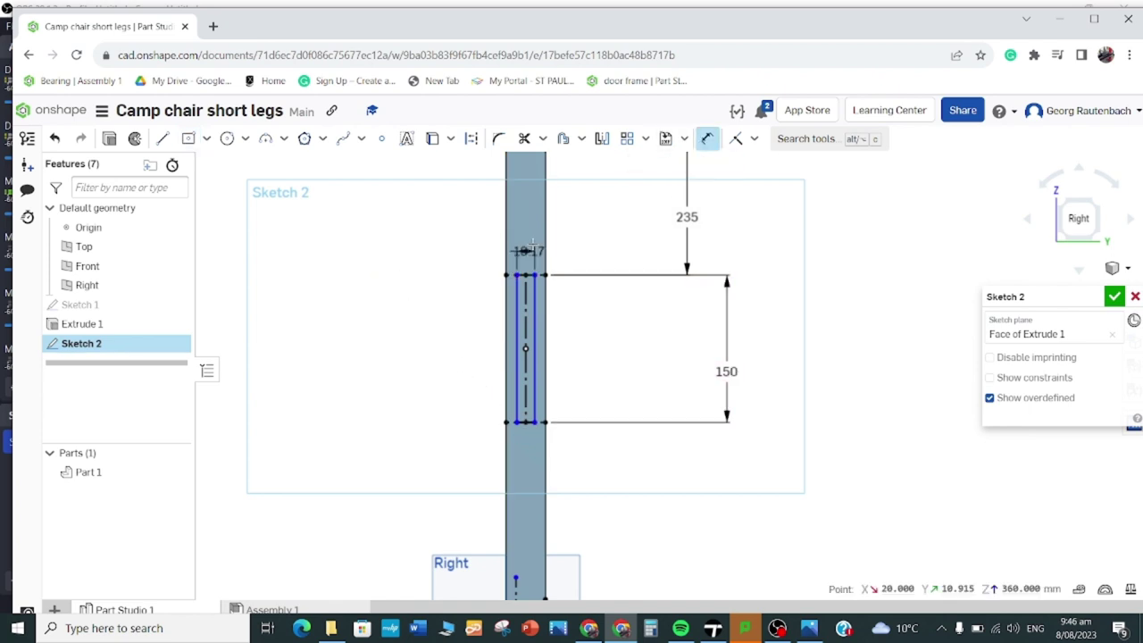
click(536, 242)
text(10)
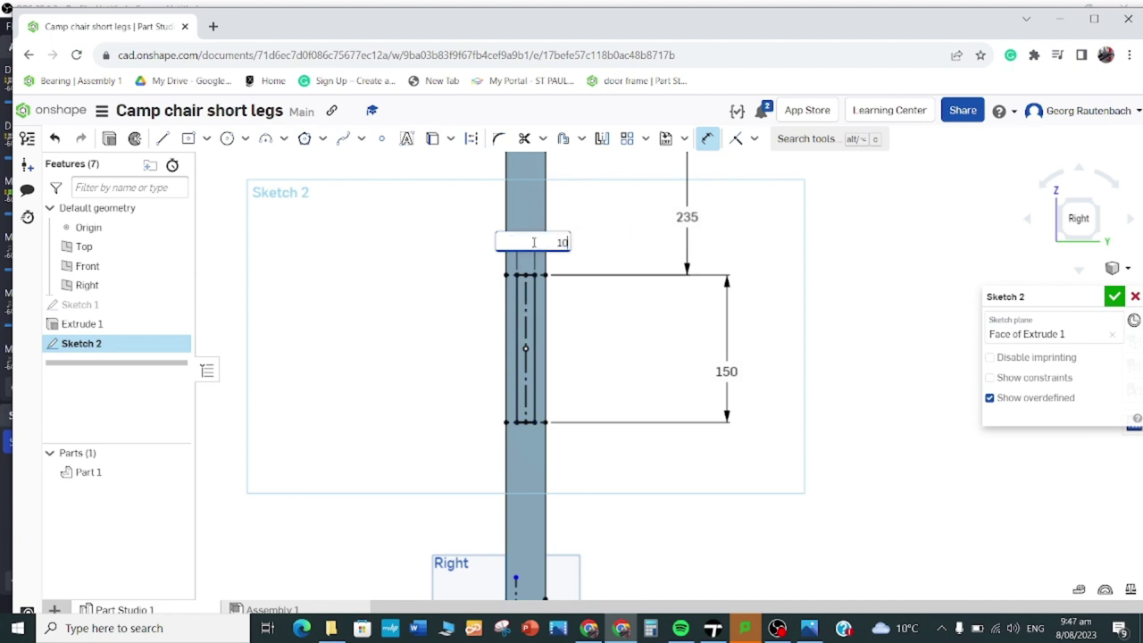
key(Return)
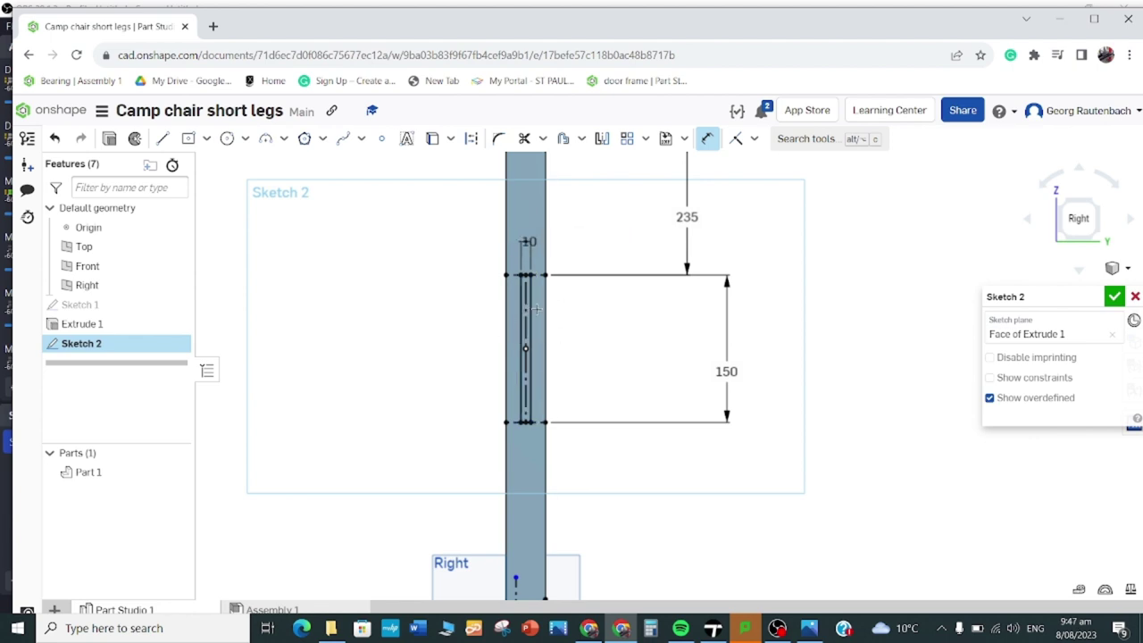
Cap the rectangle's upper end with an outward three-point arc of 5 mm radius between its corners
scroll(537, 308, up, 5)
scroll(507, 185, up, 2)
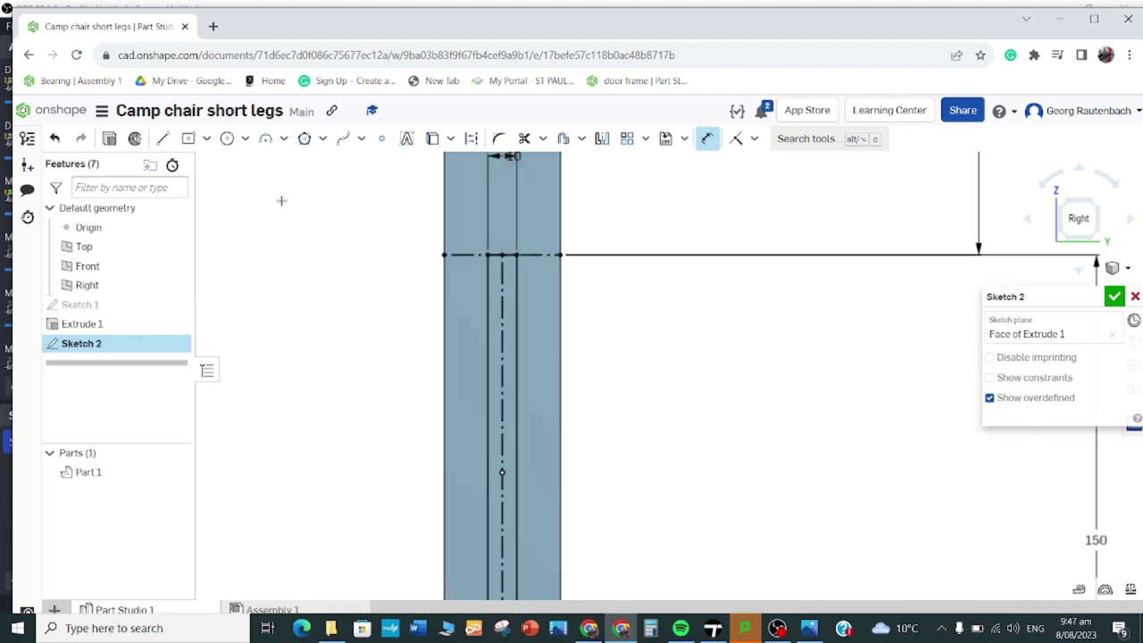
click(265, 140)
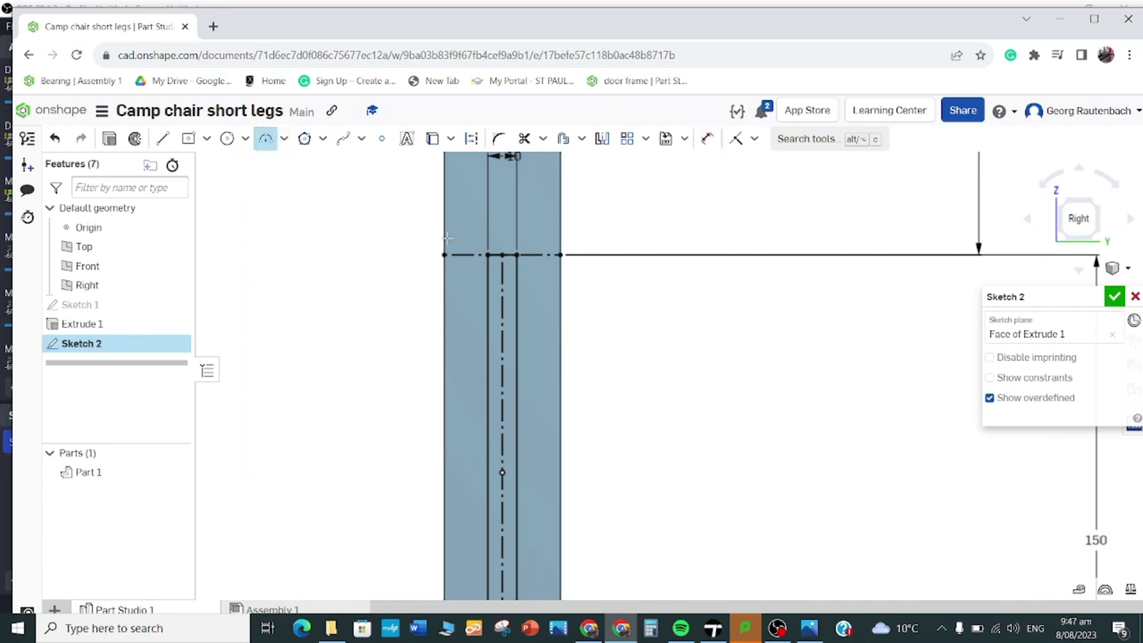
click(503, 243)
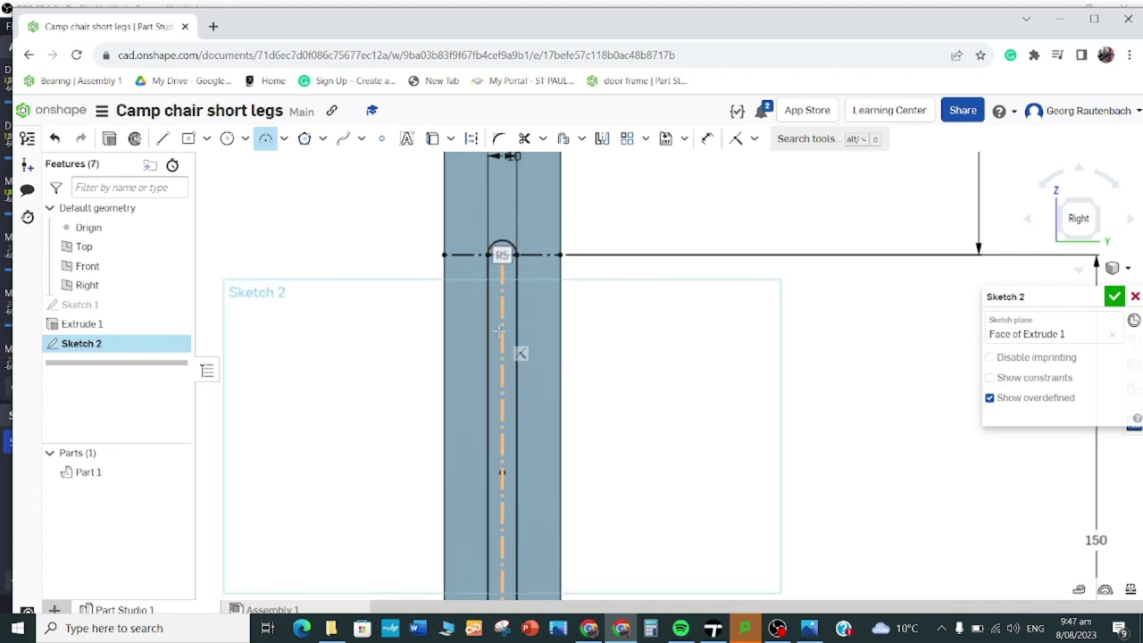
Try to cap the rectangle's lower end with a three-point arc of about 5 mm radius between its corners
scroll(498, 331, down, 5)
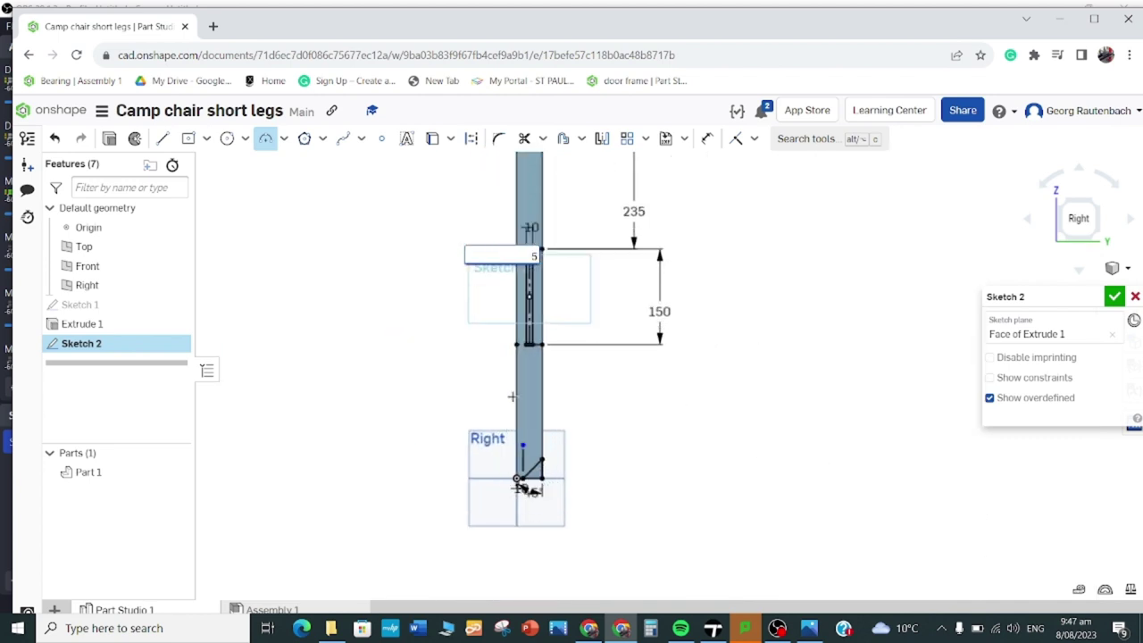
scroll(540, 366, up, 5)
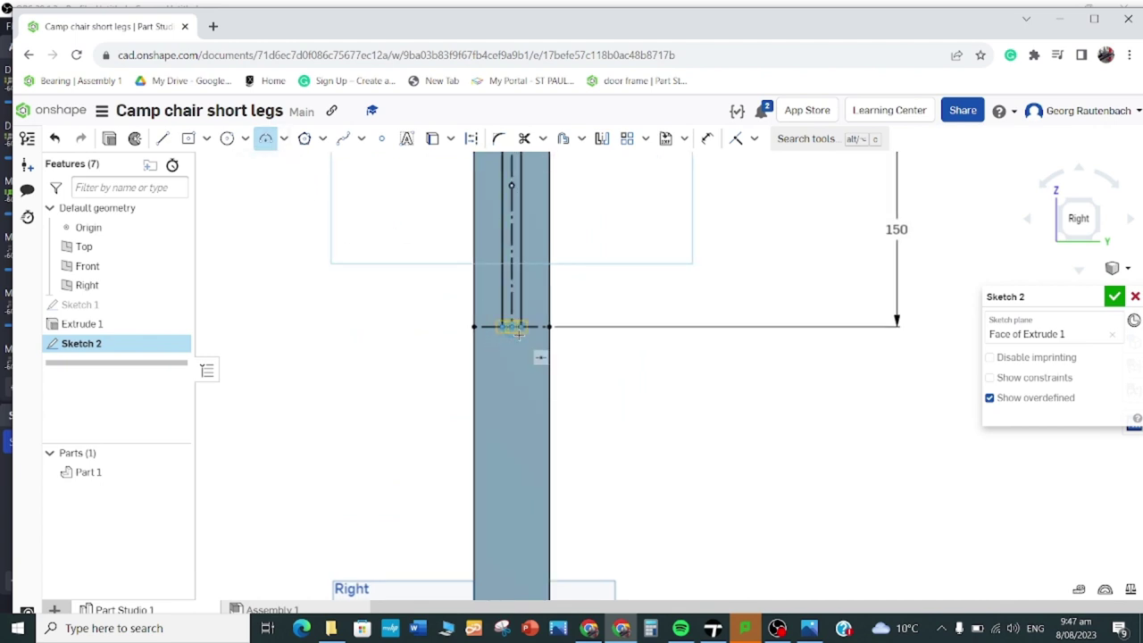
click(518, 332)
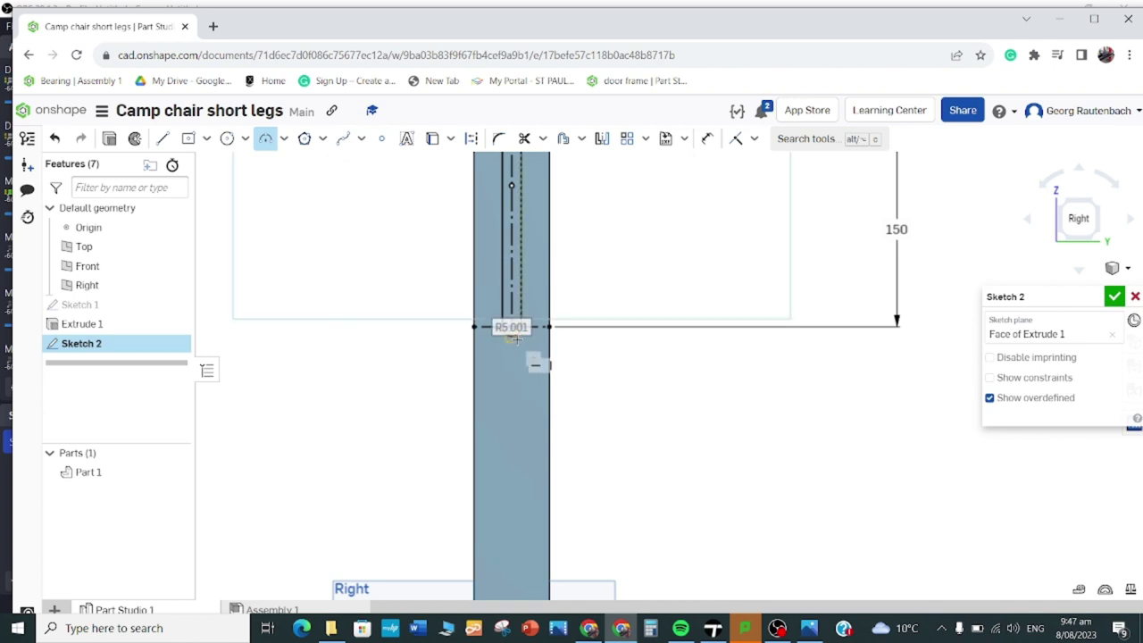
click(515, 338)
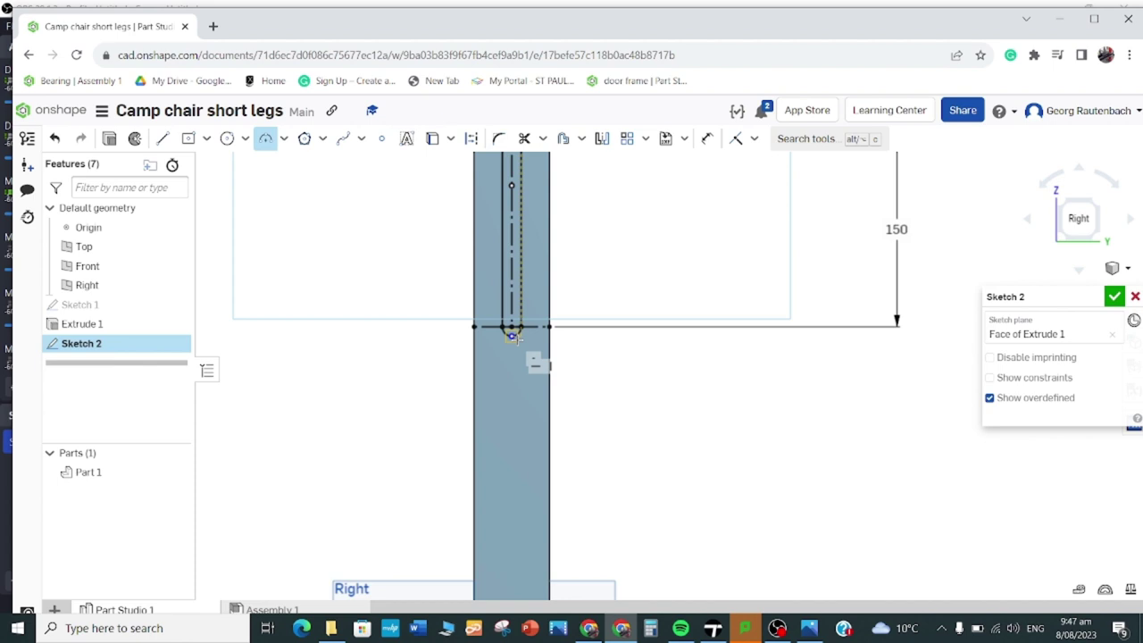
scroll(522, 328, up, 8)
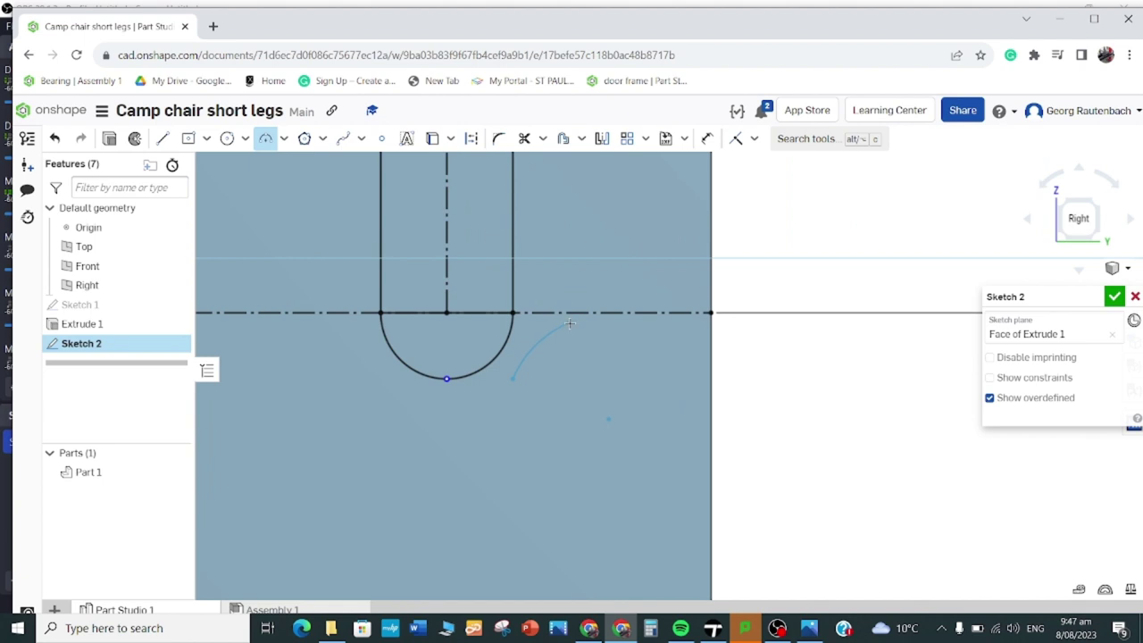
click(569, 323)
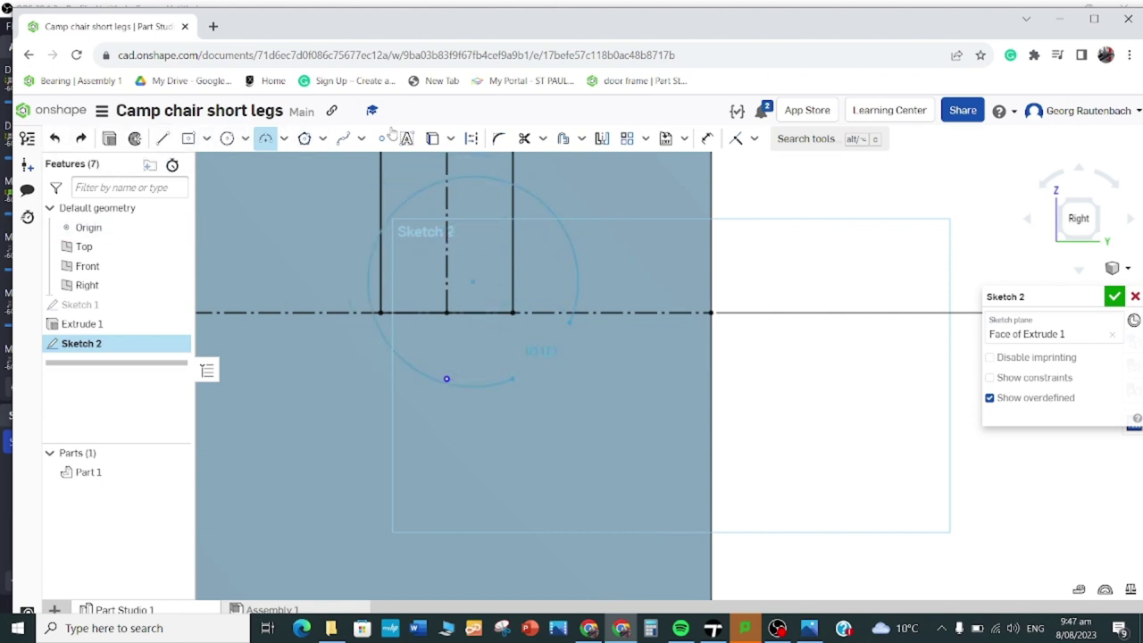
click(304, 138)
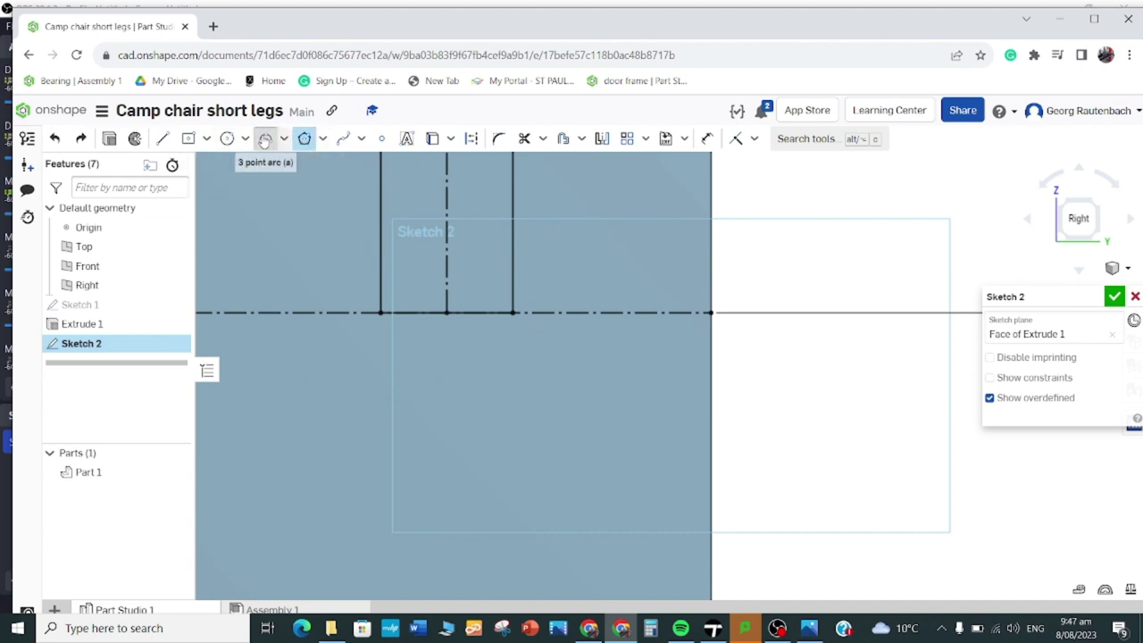
Try again to draw a 5 mm radius three-point arc below the rectangle's lower edge
click(265, 138)
click(382, 314)
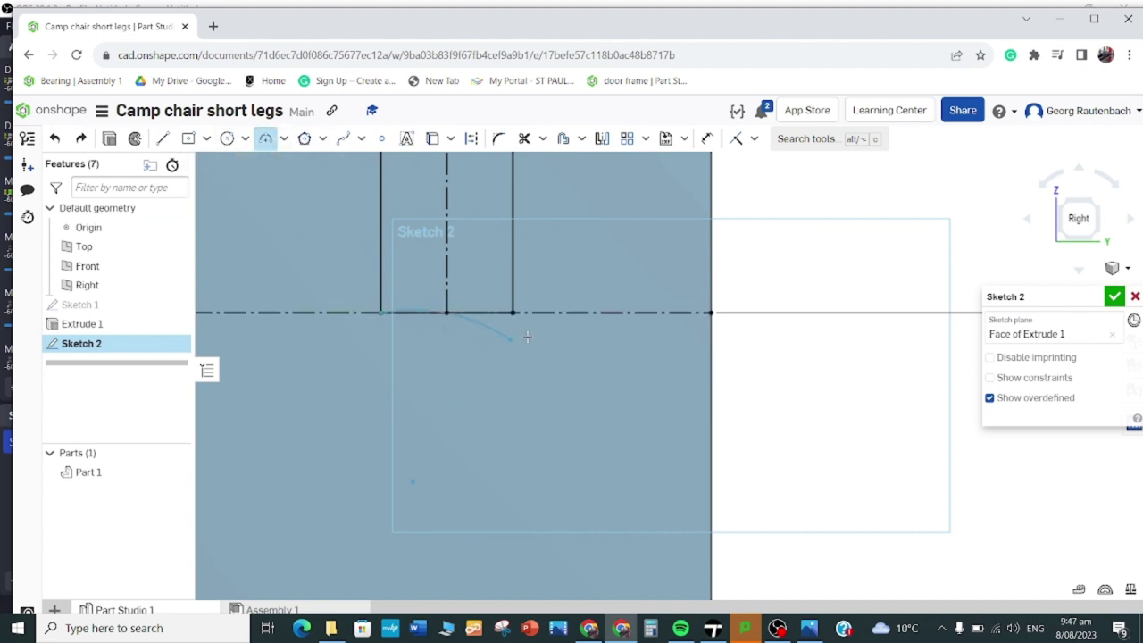
click(513, 313)
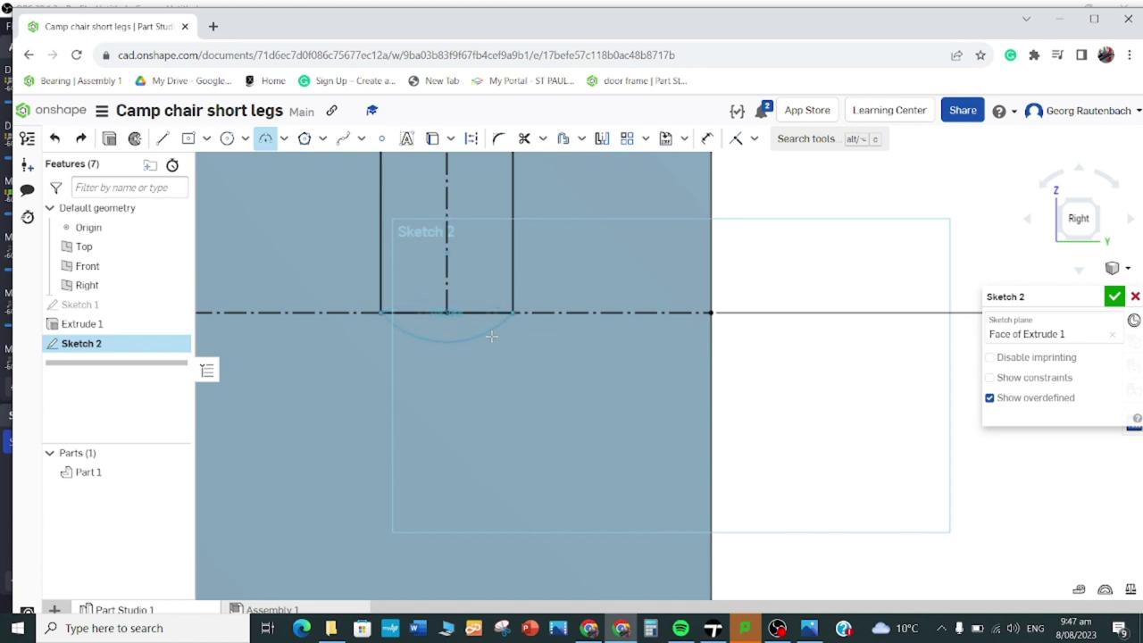
click(463, 372)
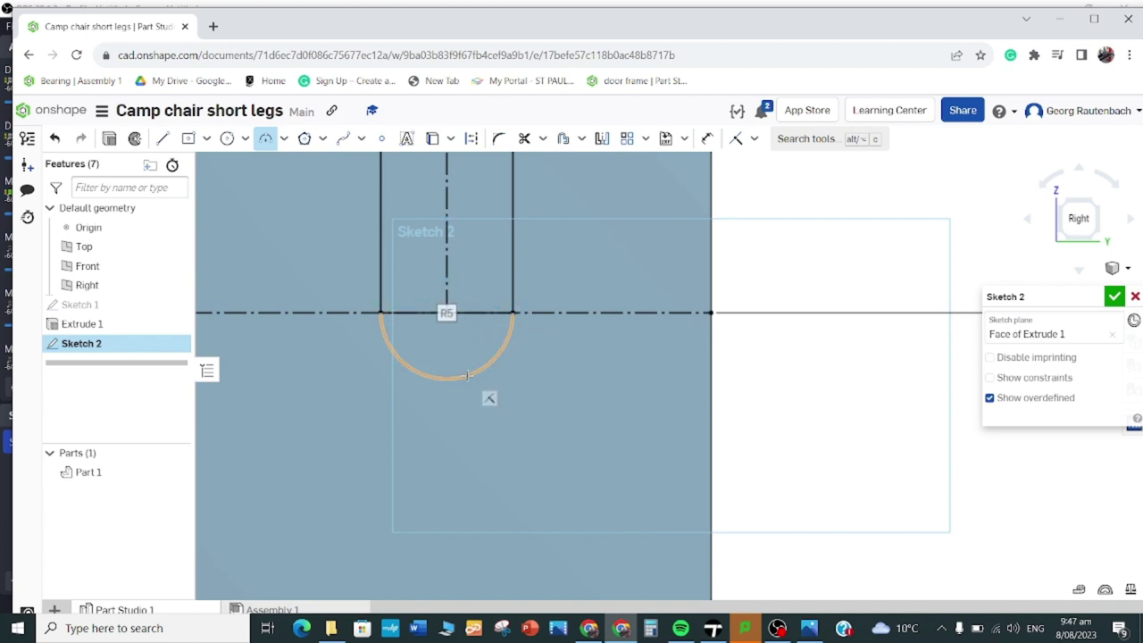
click(491, 392)
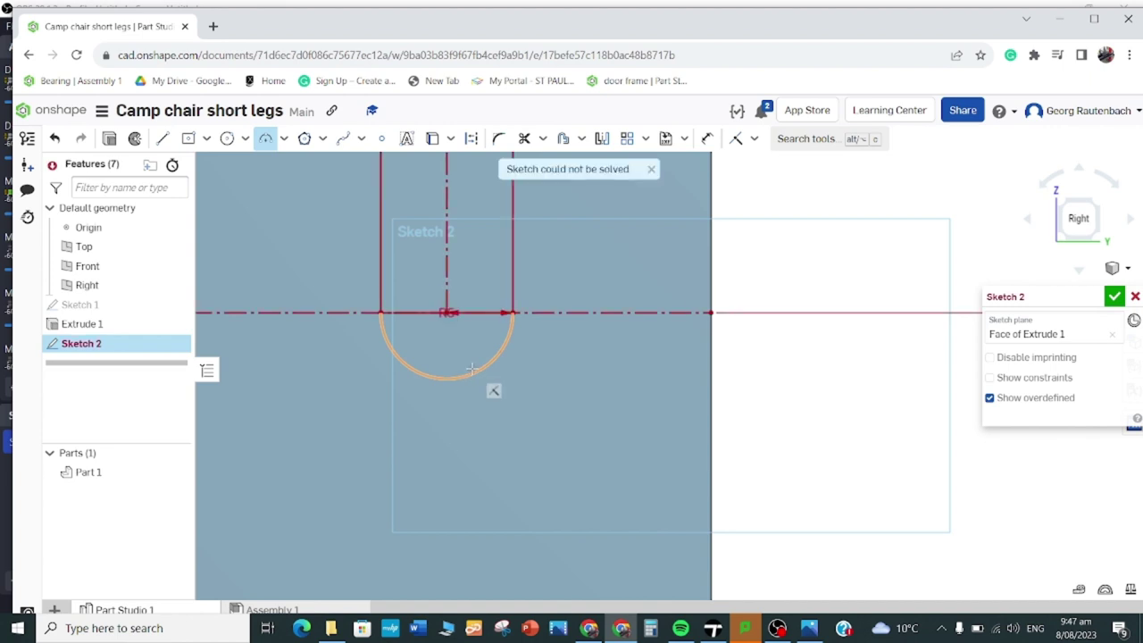
Undo the last arc drawn at the rectangle's lower end
scroll(544, 350, down, 5)
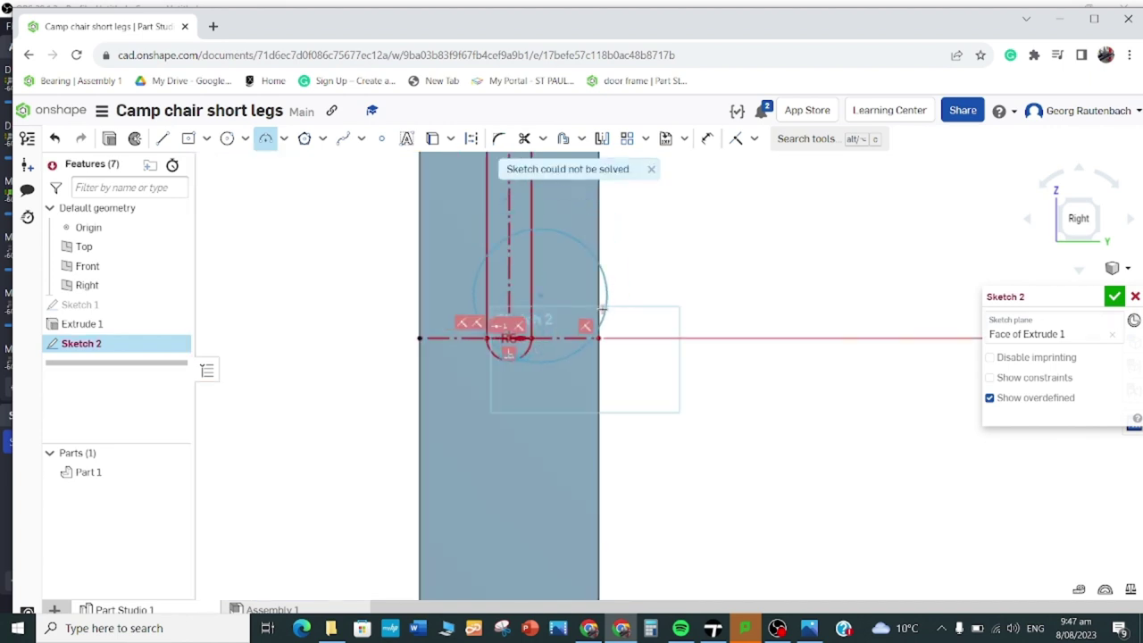
scroll(637, 255, down, 5)
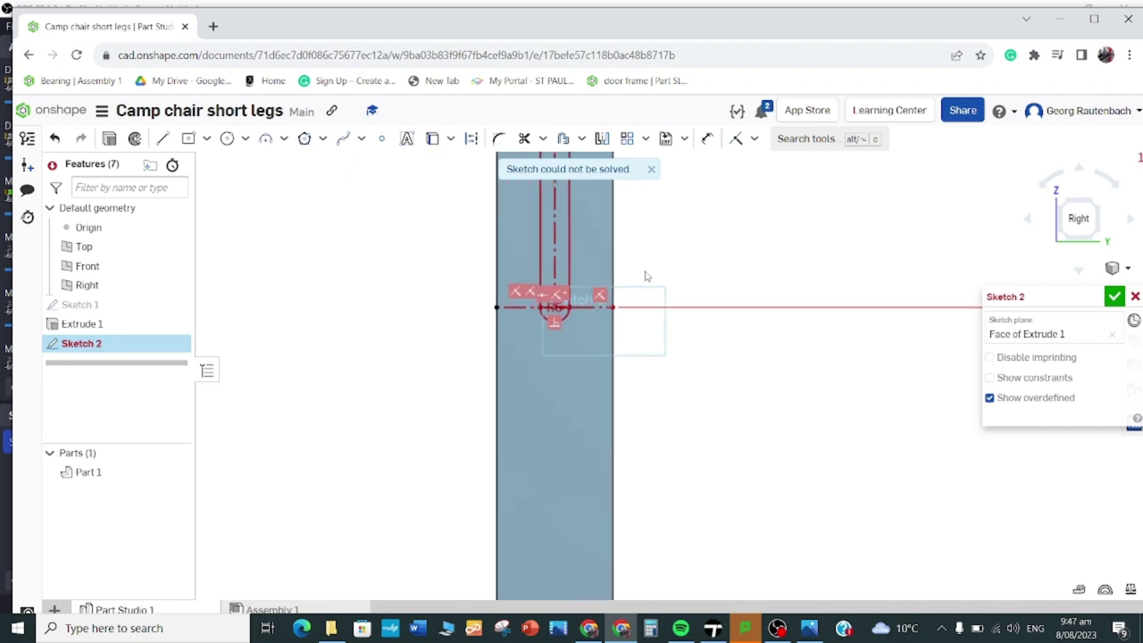
scroll(616, 299, up, 5)
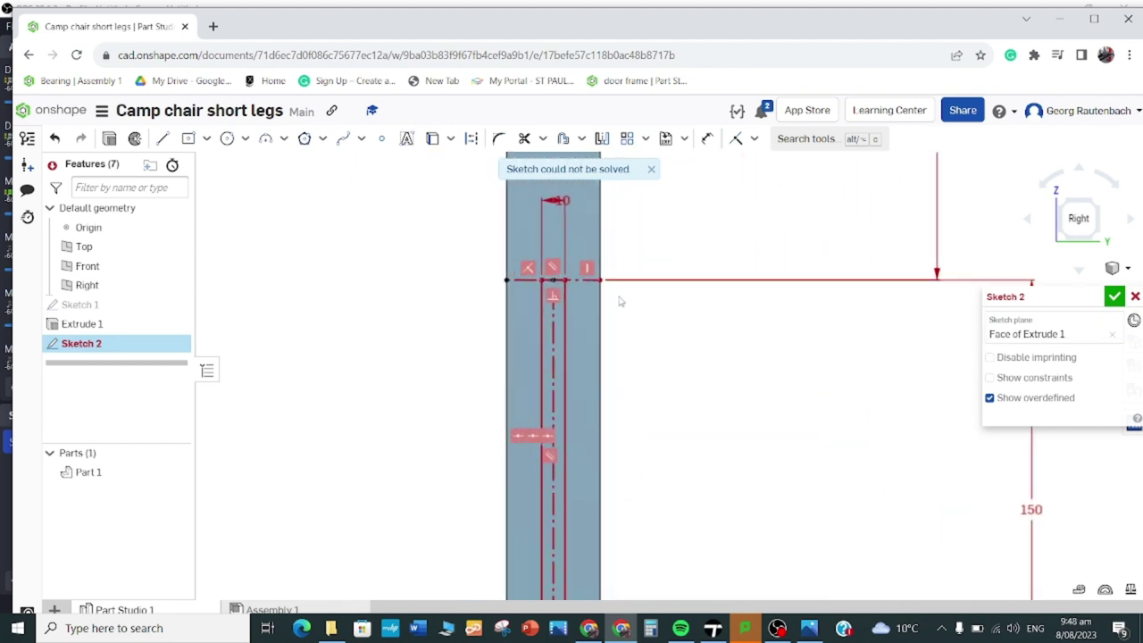
scroll(602, 305, up, 3)
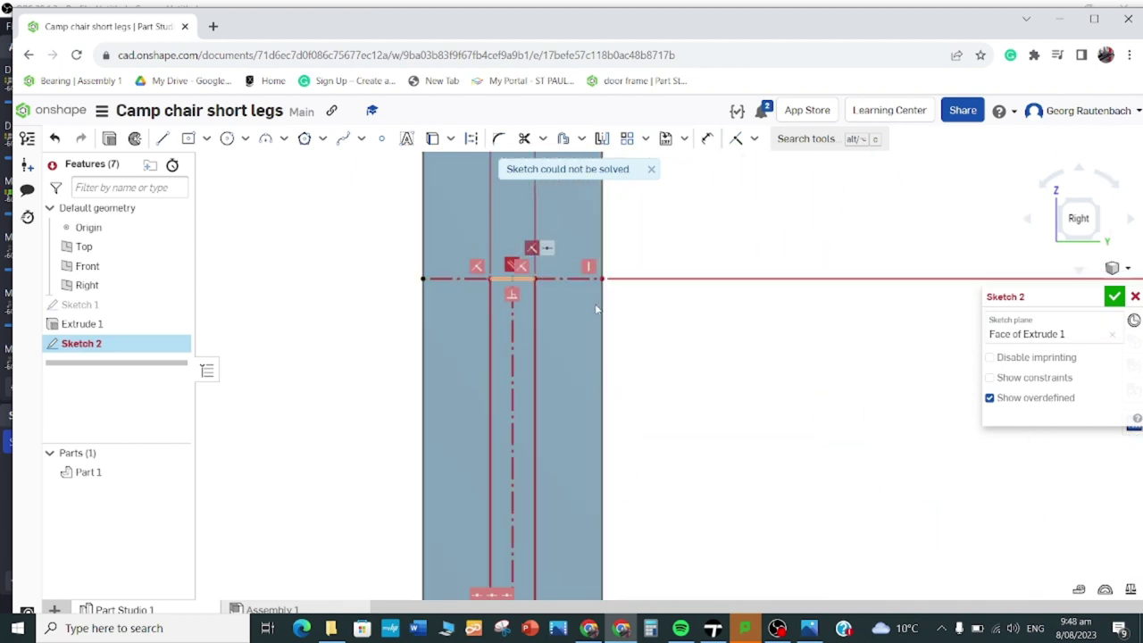
click(55, 139)
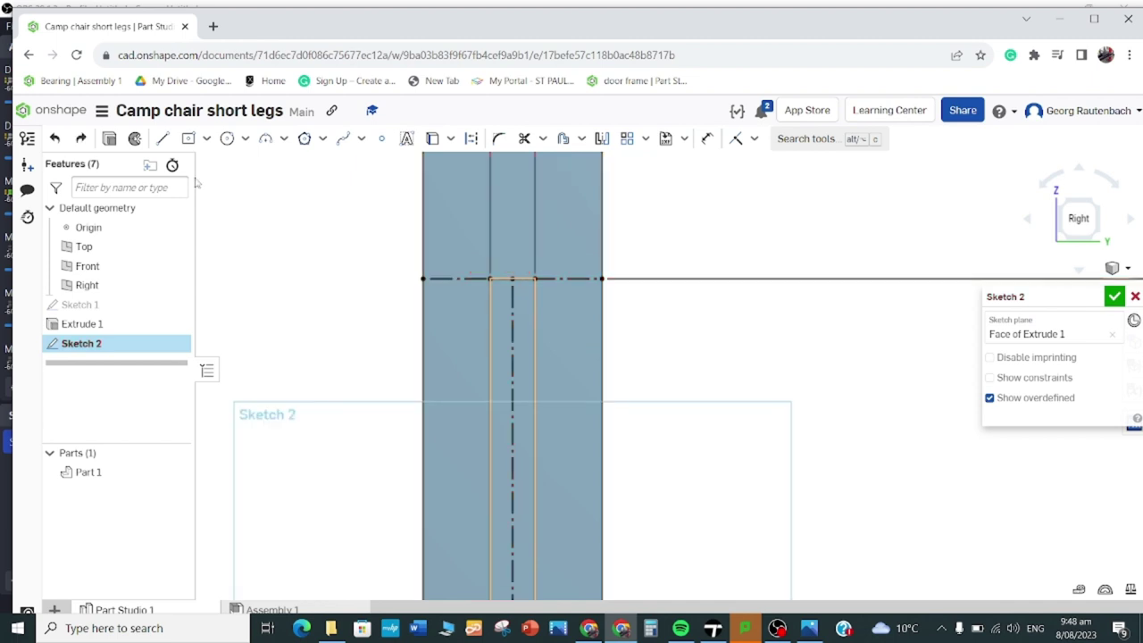
Cap the rectangle's lower end with an outward three-point arc between its two corners
scroll(661, 357, down, 6)
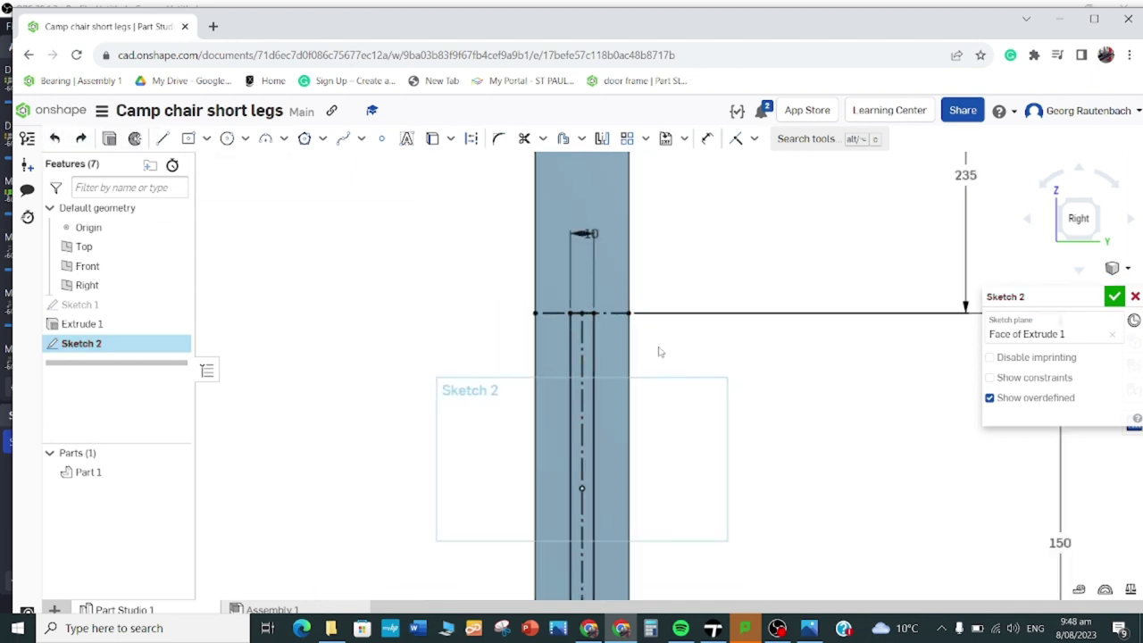
scroll(679, 536, up, 6)
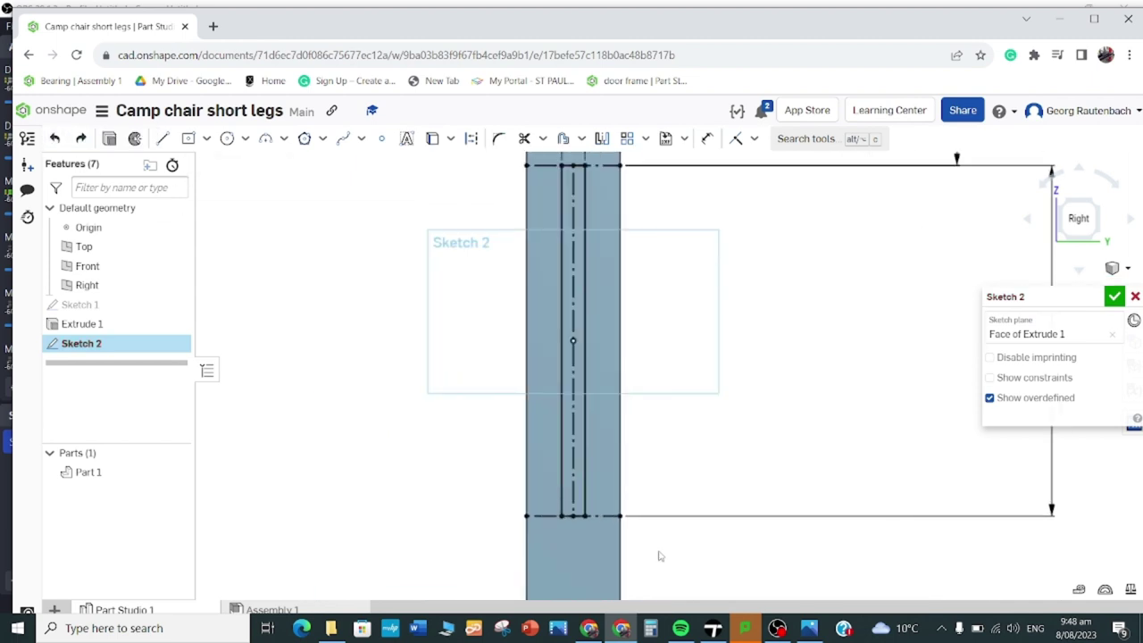
scroll(526, 462, up, 1)
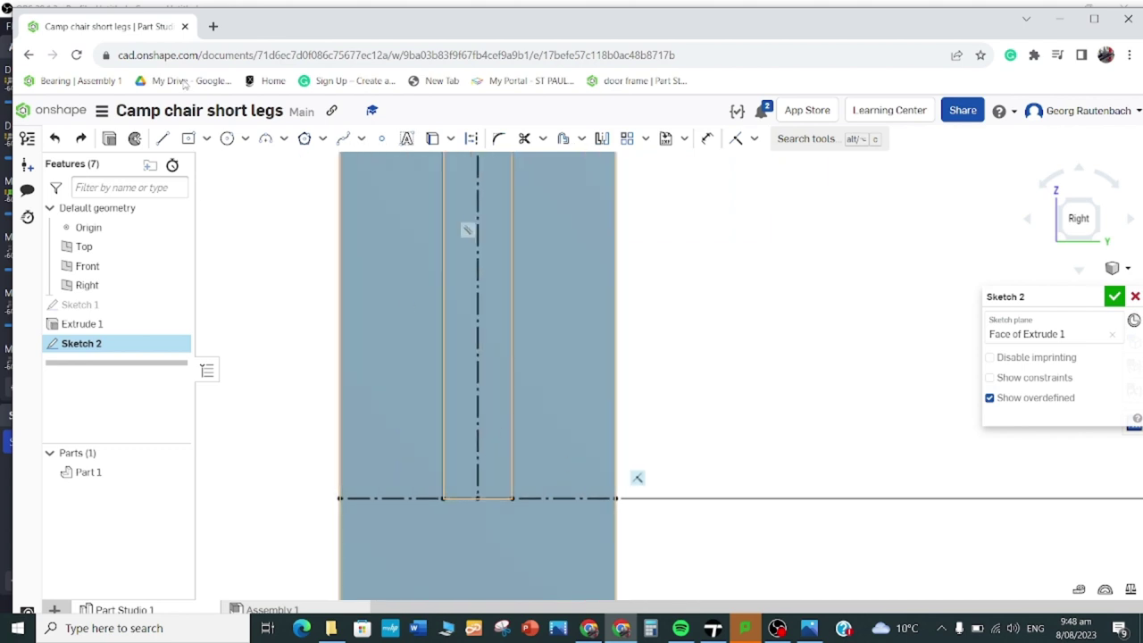
click(265, 139)
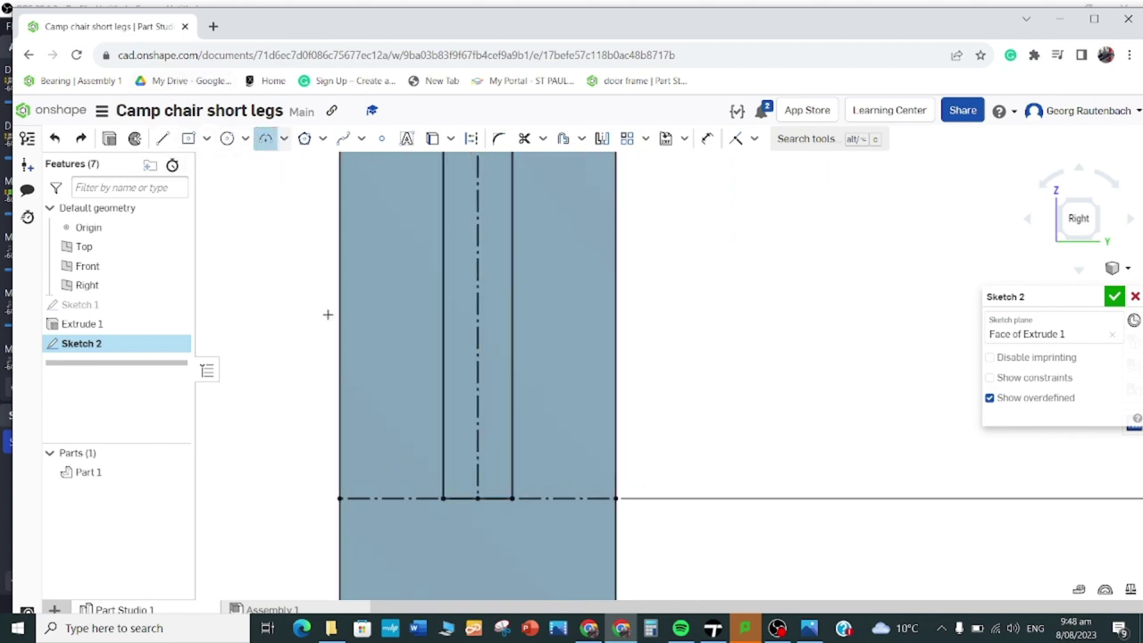
click(444, 499)
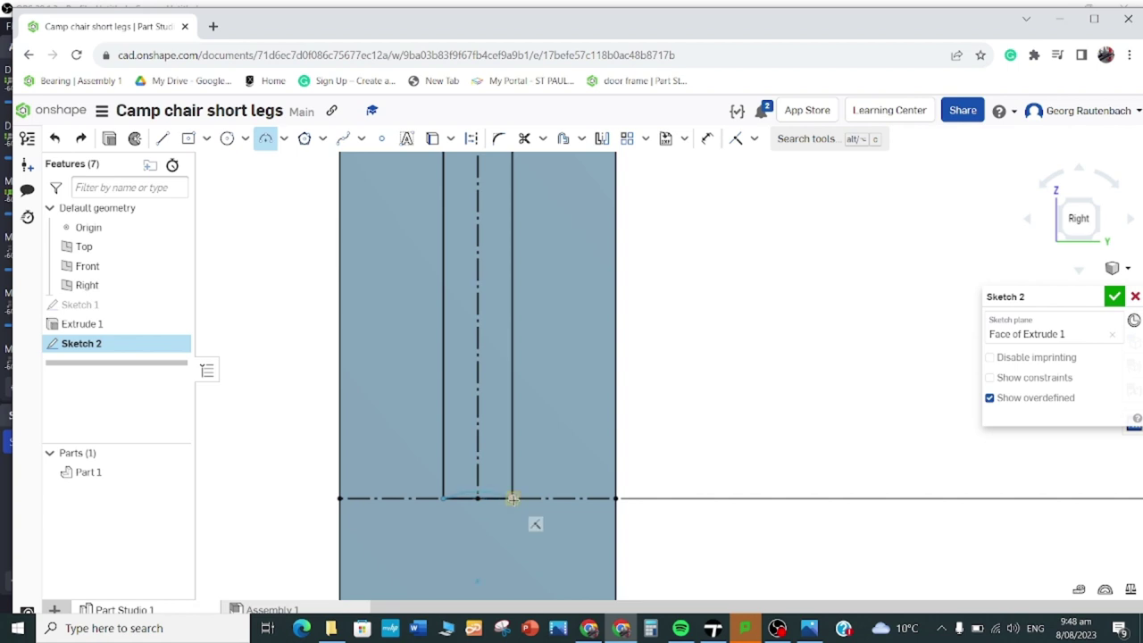
click(513, 498)
click(496, 524)
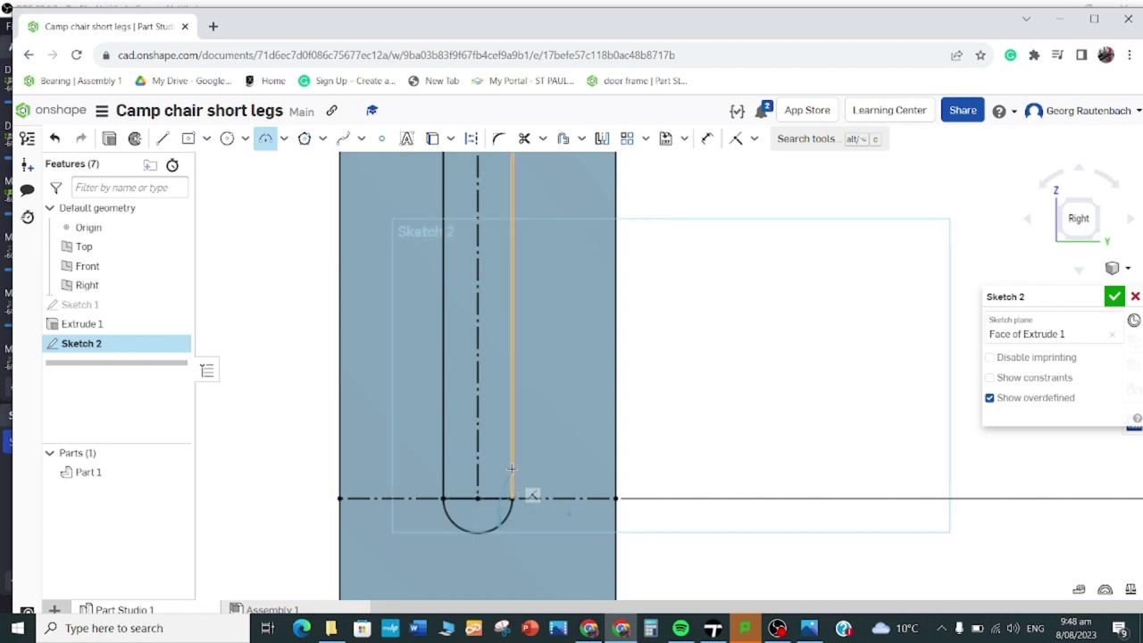
key(Escape)
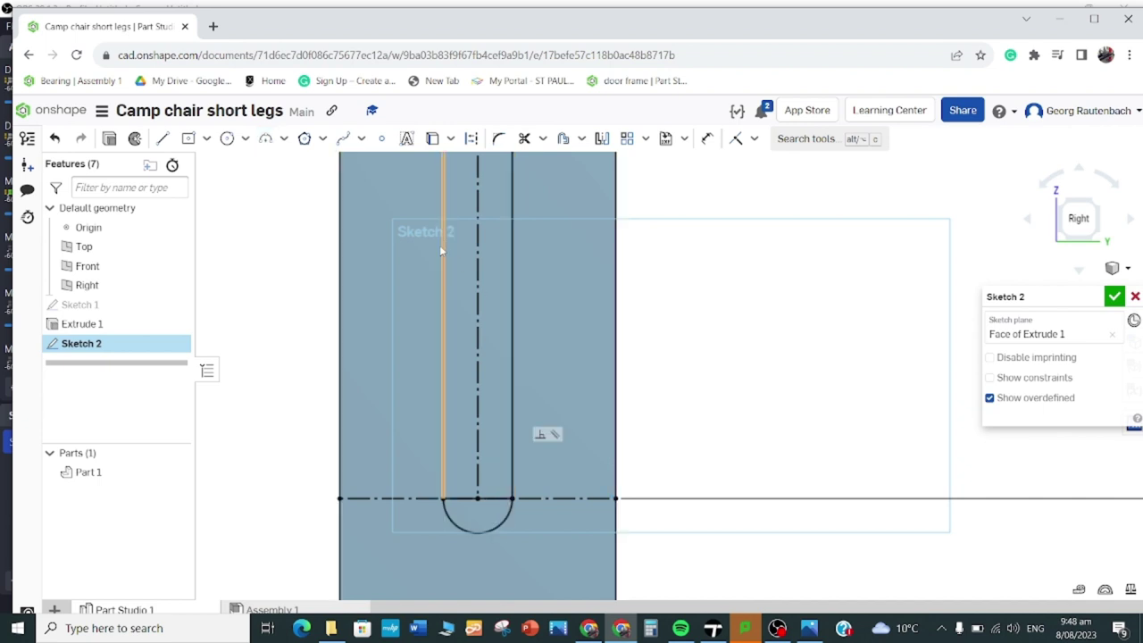
Cap the rectangle's upper end with an outward three-point arc of 5 mm radius between its two corners
scroll(441, 268, up, 3)
scroll(468, 219, down, 8)
scroll(479, 199, down, 5)
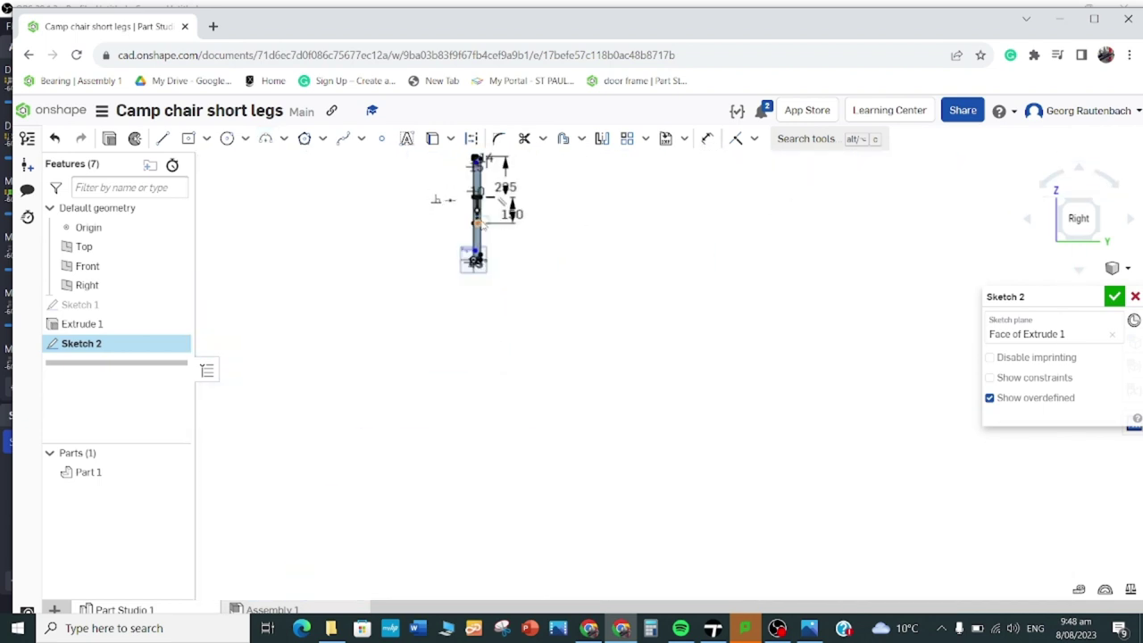
scroll(500, 208, up, 4)
scroll(467, 344, up, 8)
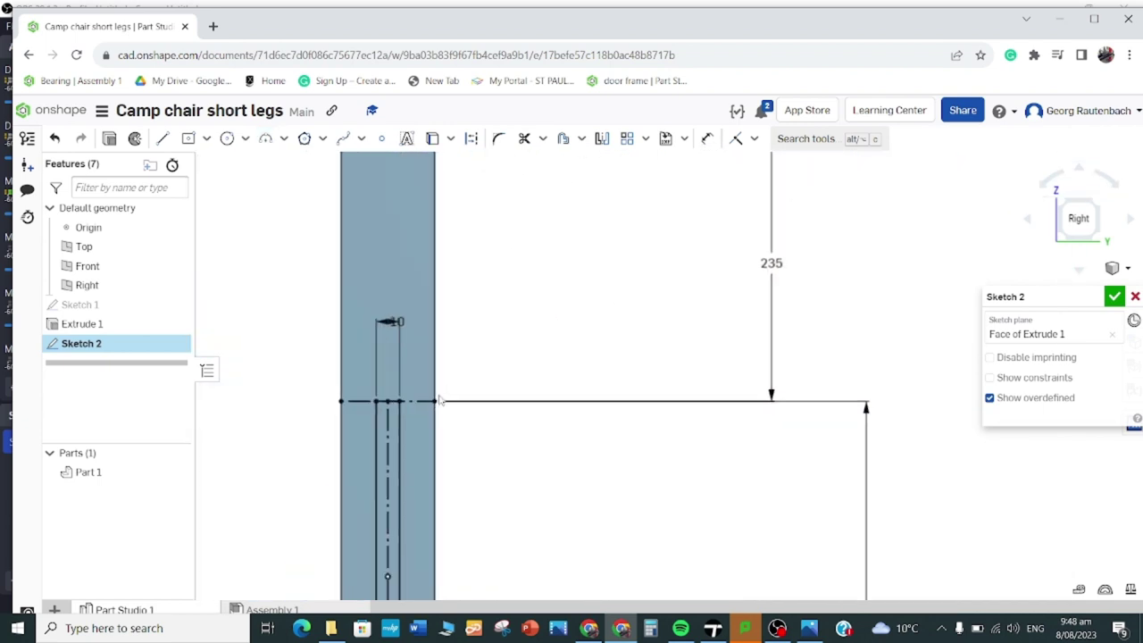
click(268, 140)
click(293, 395)
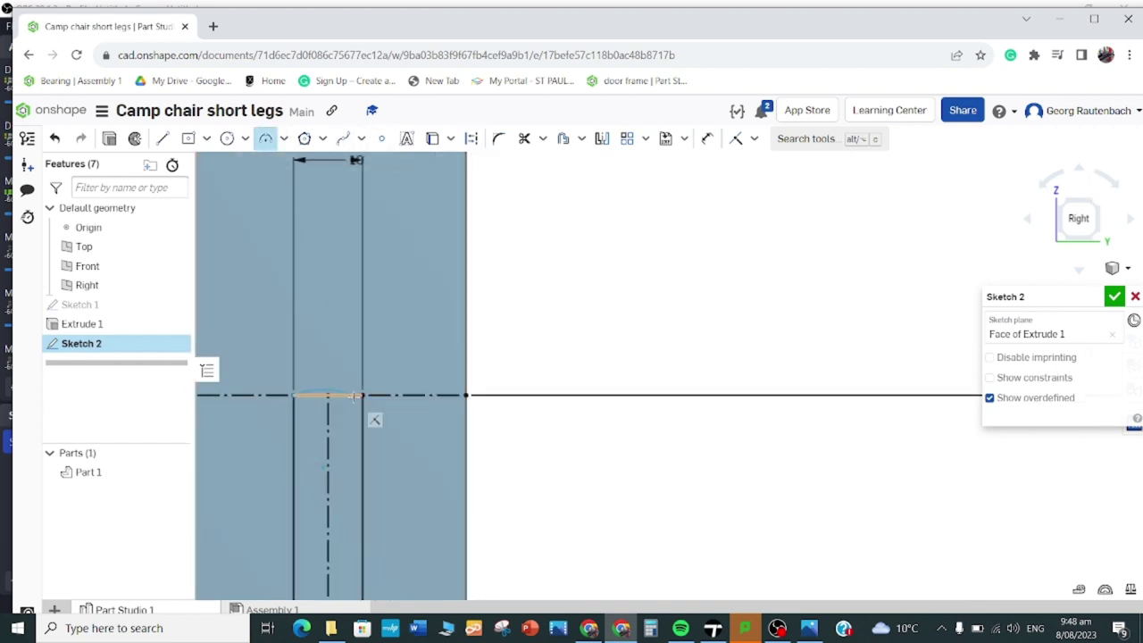
click(361, 395)
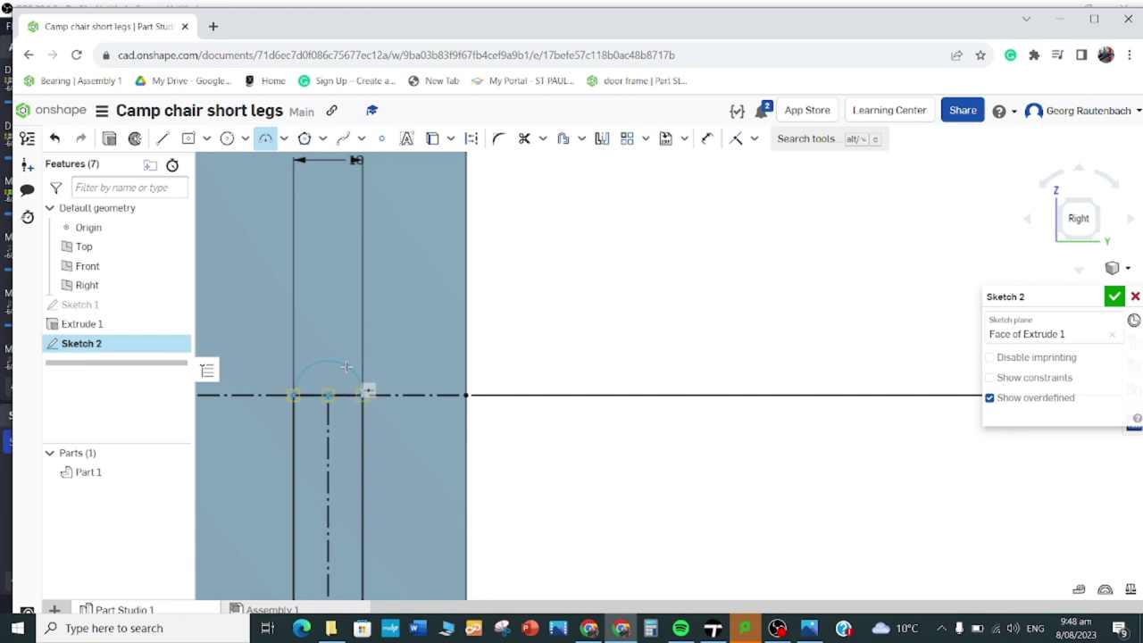
click(346, 366)
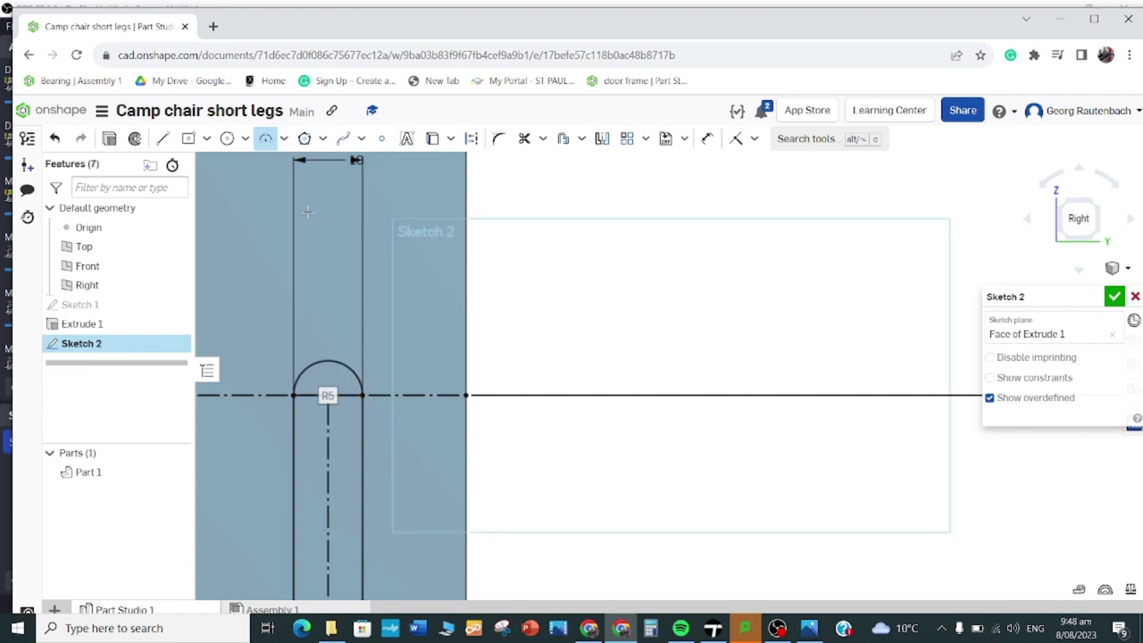
Trim away both halves of the rectangle's upper edge beneath the arc
click(526, 141)
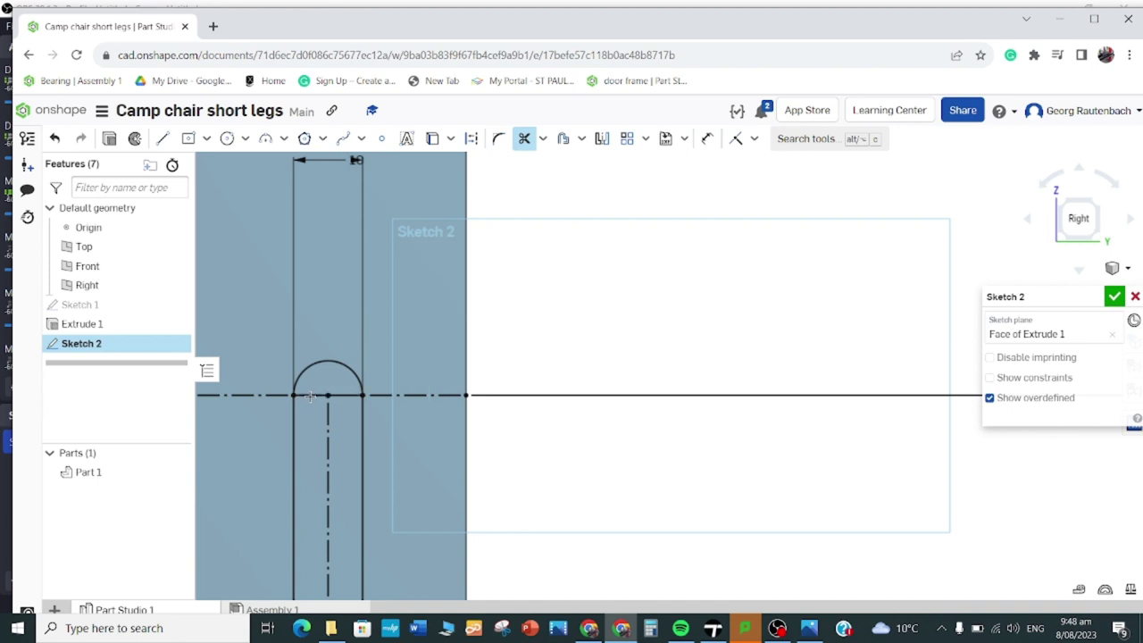
click(344, 397)
scroll(344, 398, down, 2)
scroll(339, 405, up, 4)
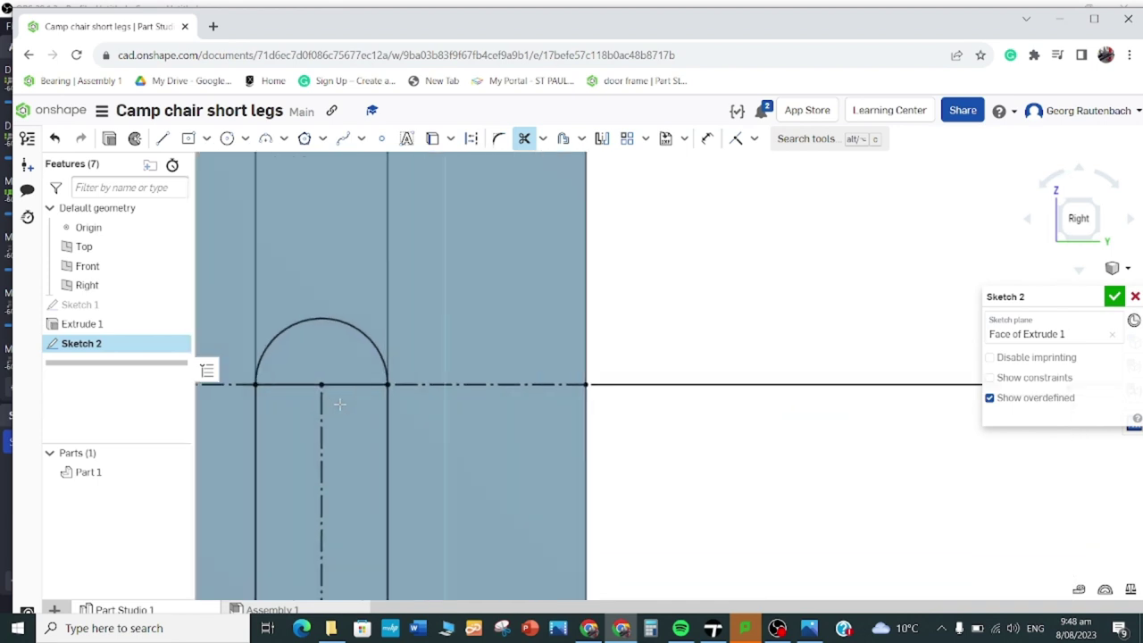
click(349, 386)
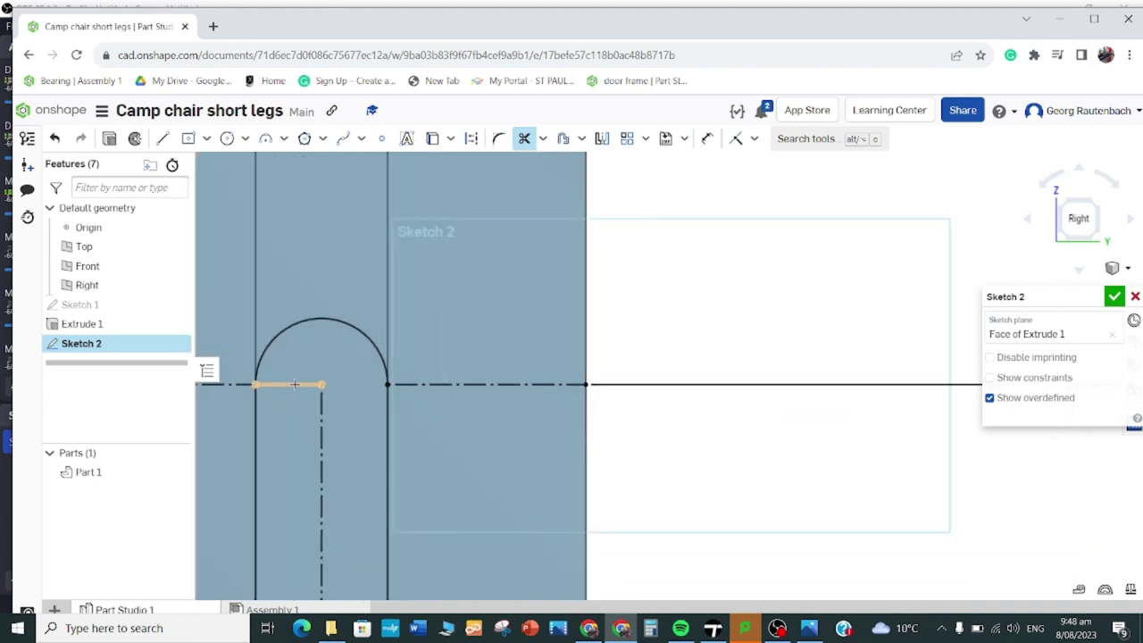
click(294, 384)
Trim away both halves of the rectangle's lower edge above the arc
scroll(295, 385, down, 5)
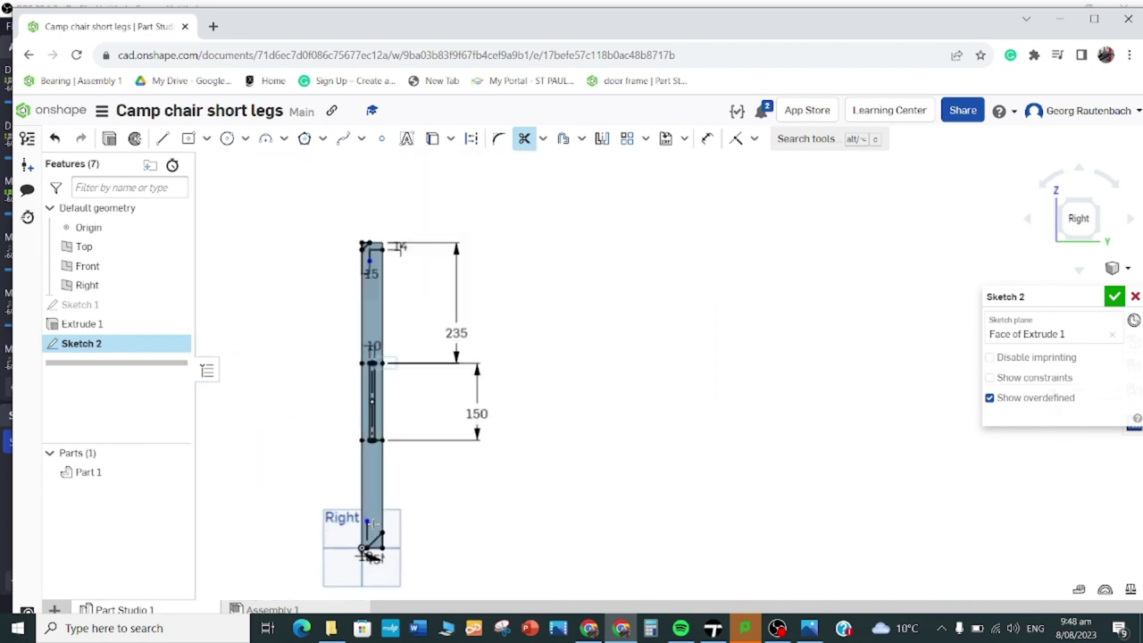
scroll(311, 180, up, 10)
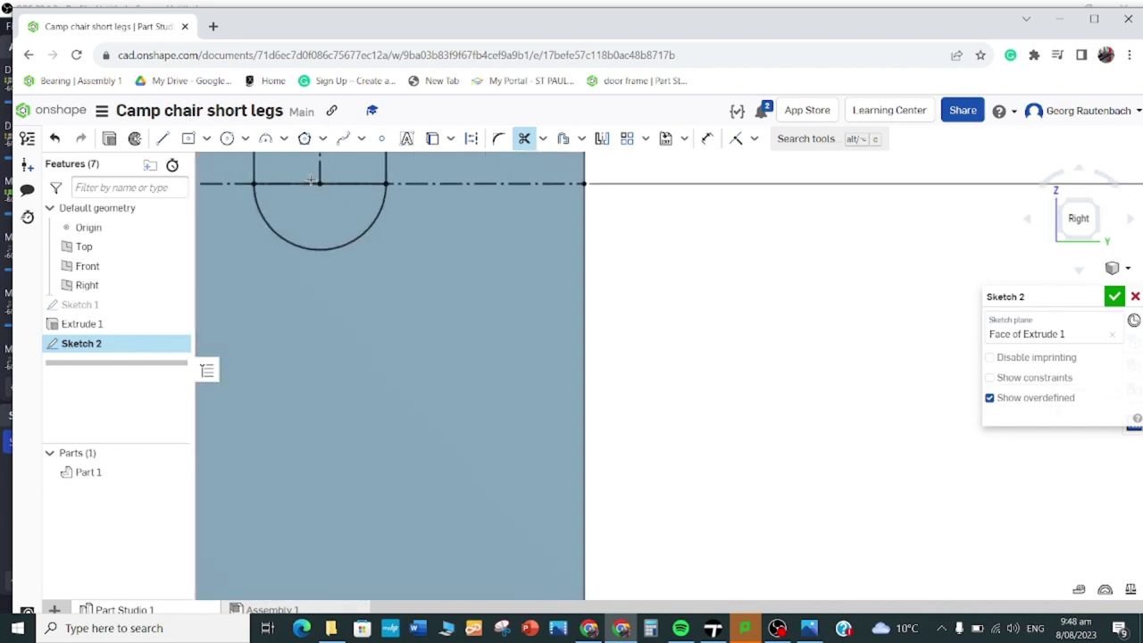
click(360, 182)
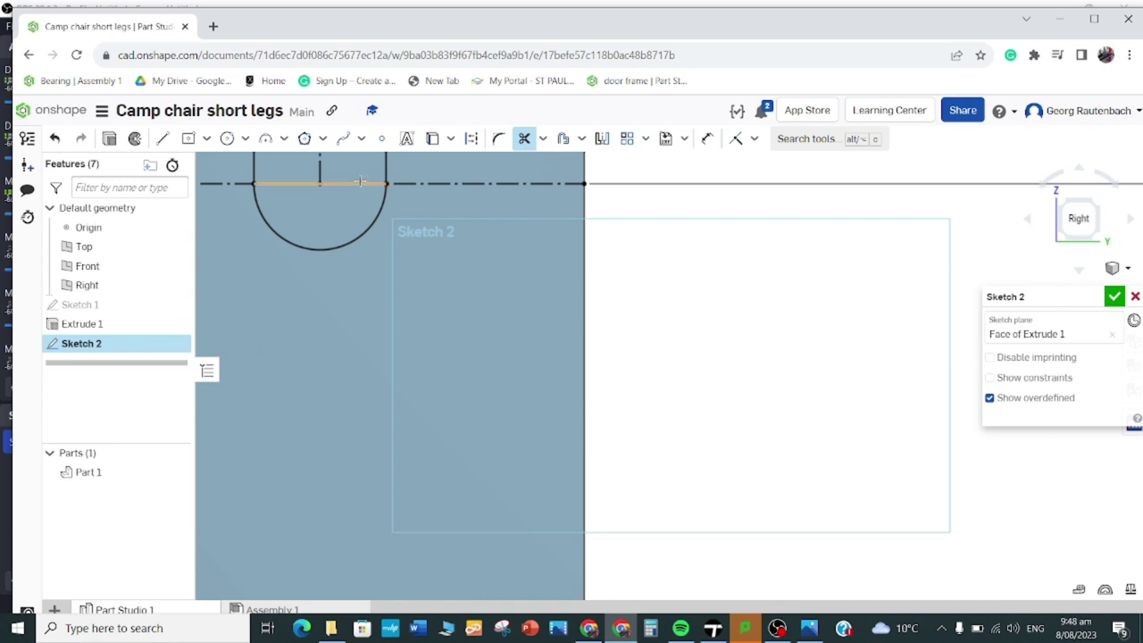
click(288, 182)
scroll(372, 197, down, 10)
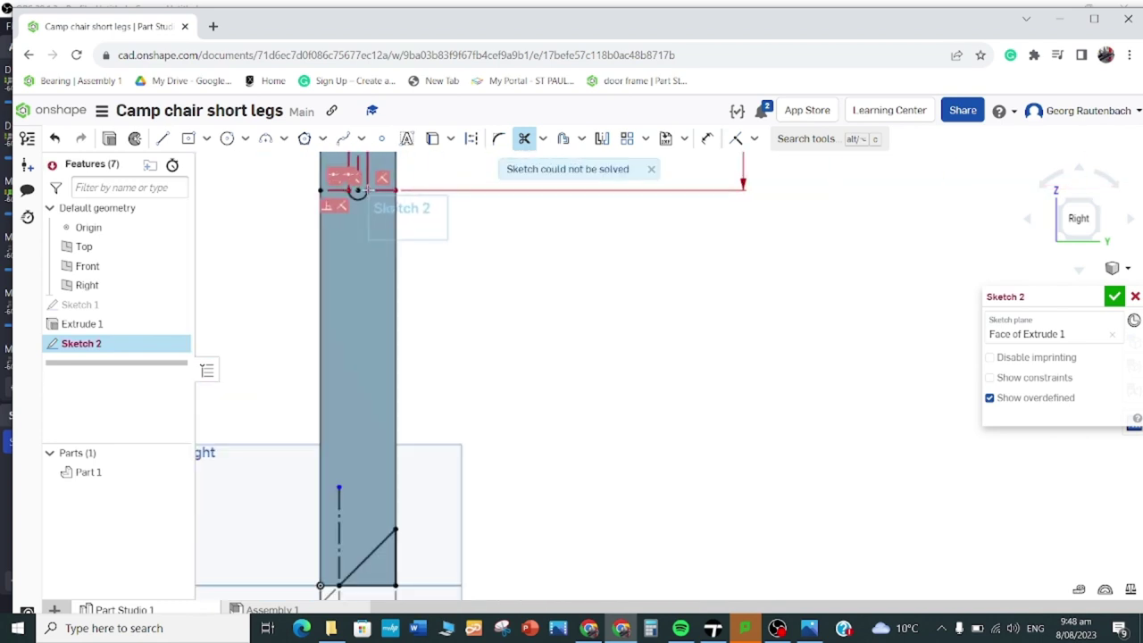
scroll(415, 219, up, 10)
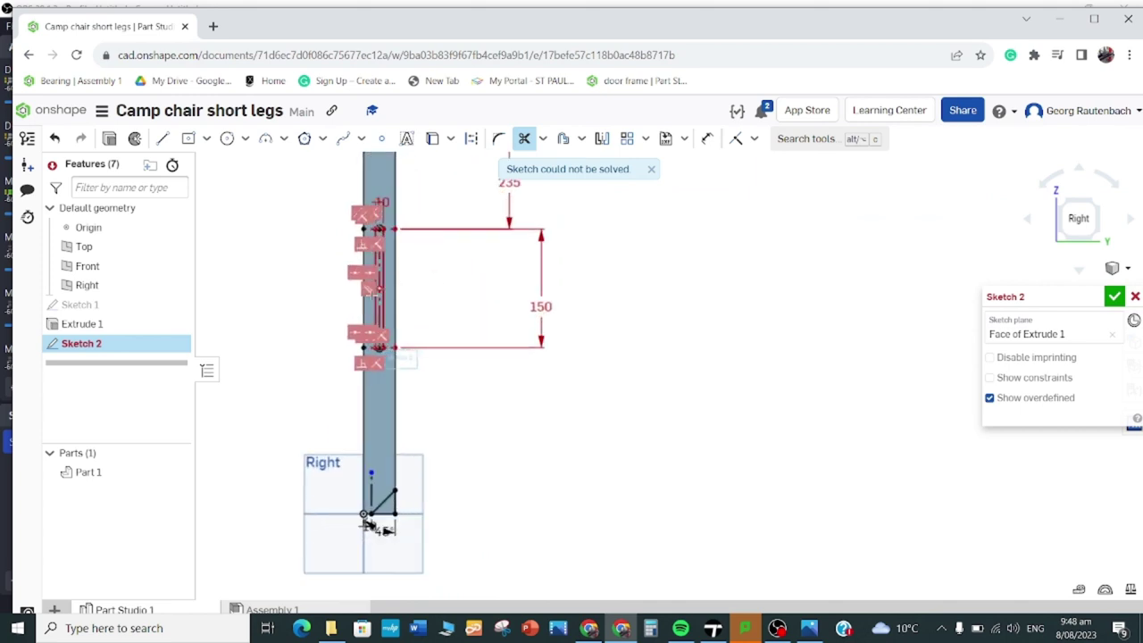
scroll(348, 257, up, 3)
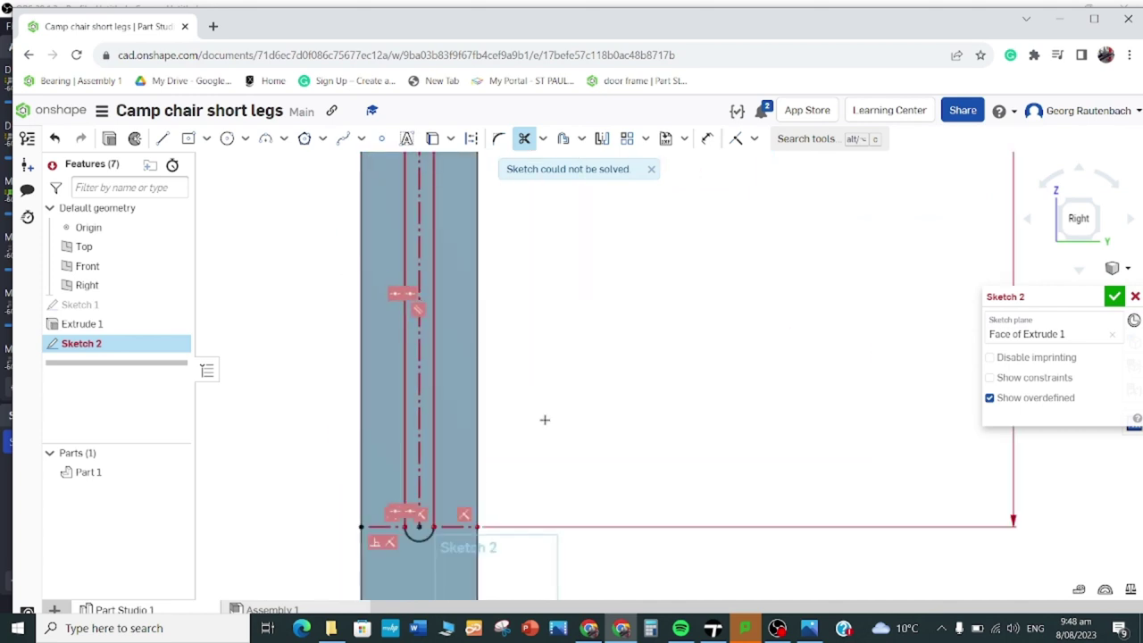
Extrude the two angled corner profiles and the round-ended slot as a Remove cut with the Through all end type
click(109, 140)
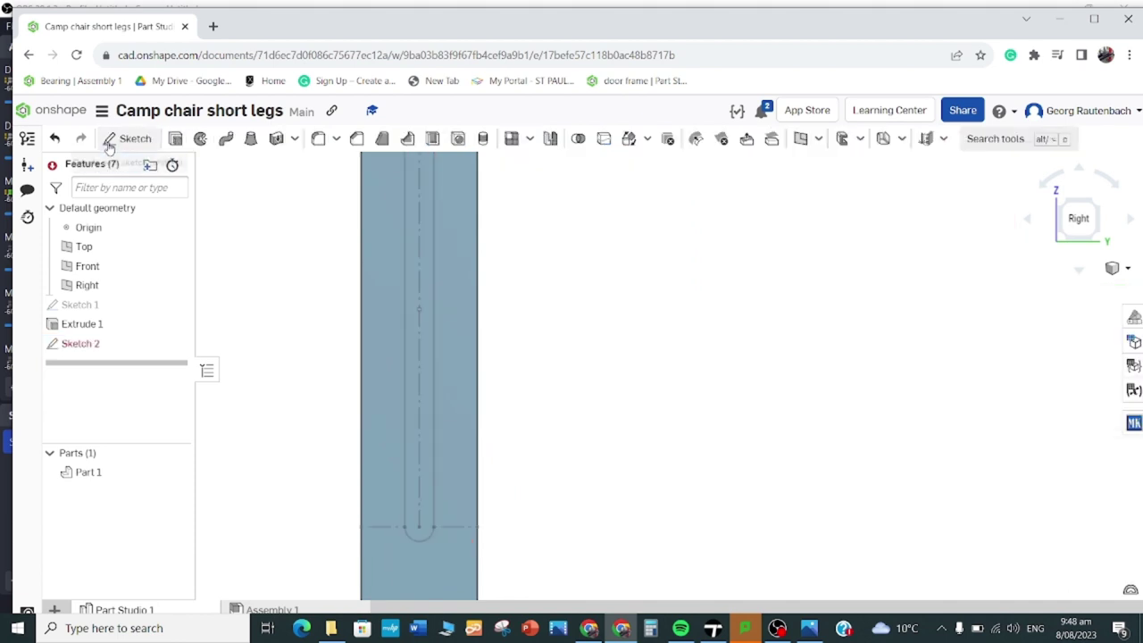
click(419, 355)
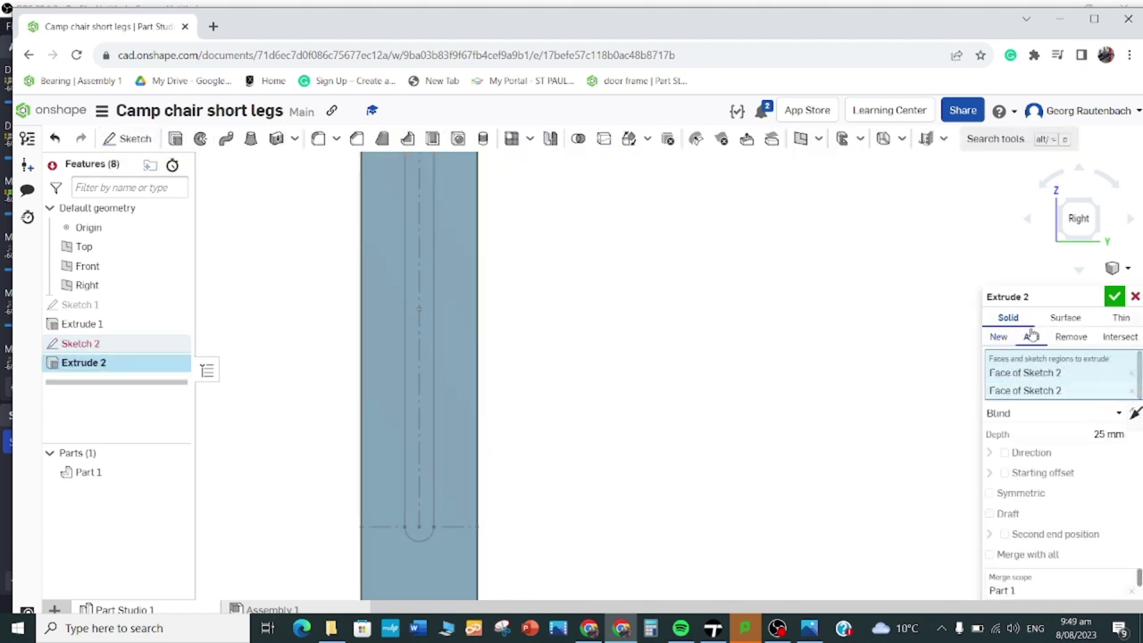
click(1071, 338)
drag(1049, 295, 810, 183)
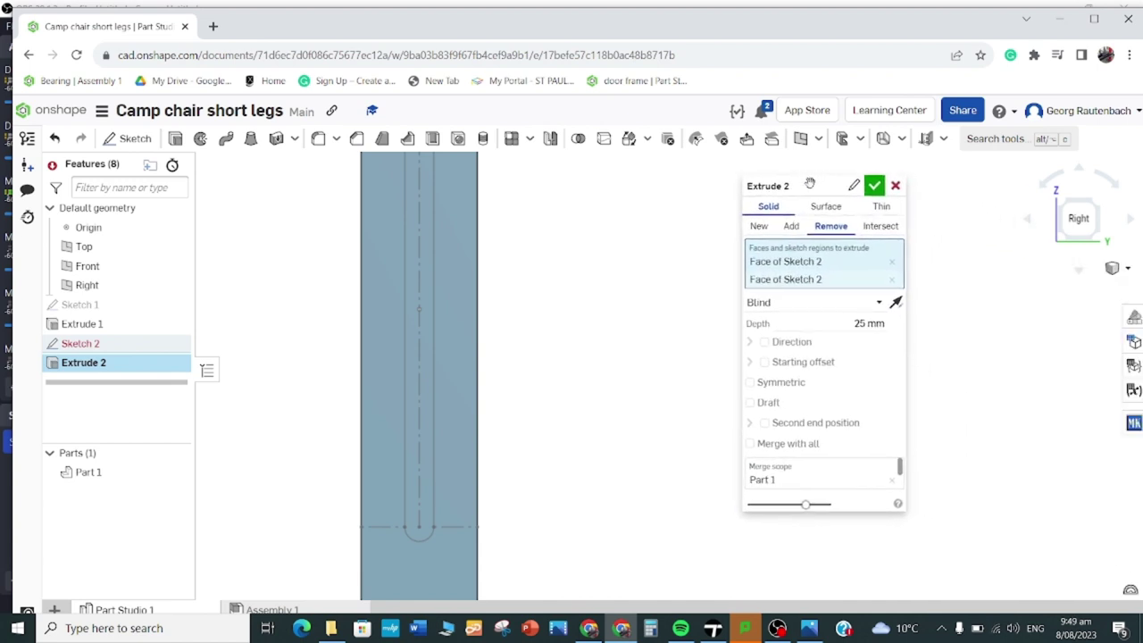
click(880, 303)
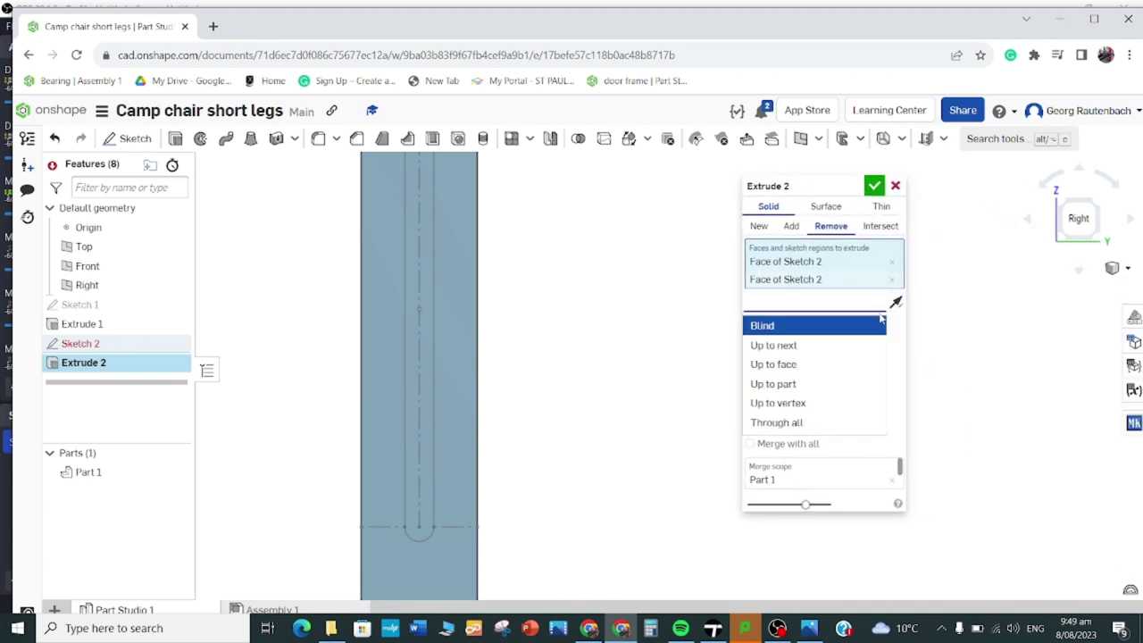
click(814, 424)
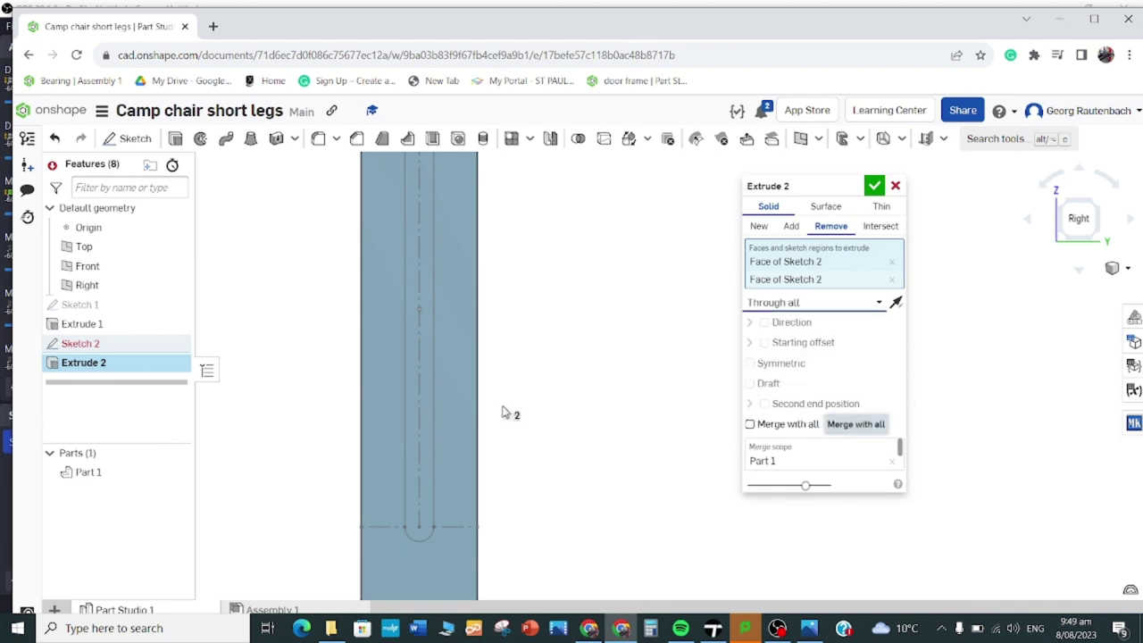
click(418, 389)
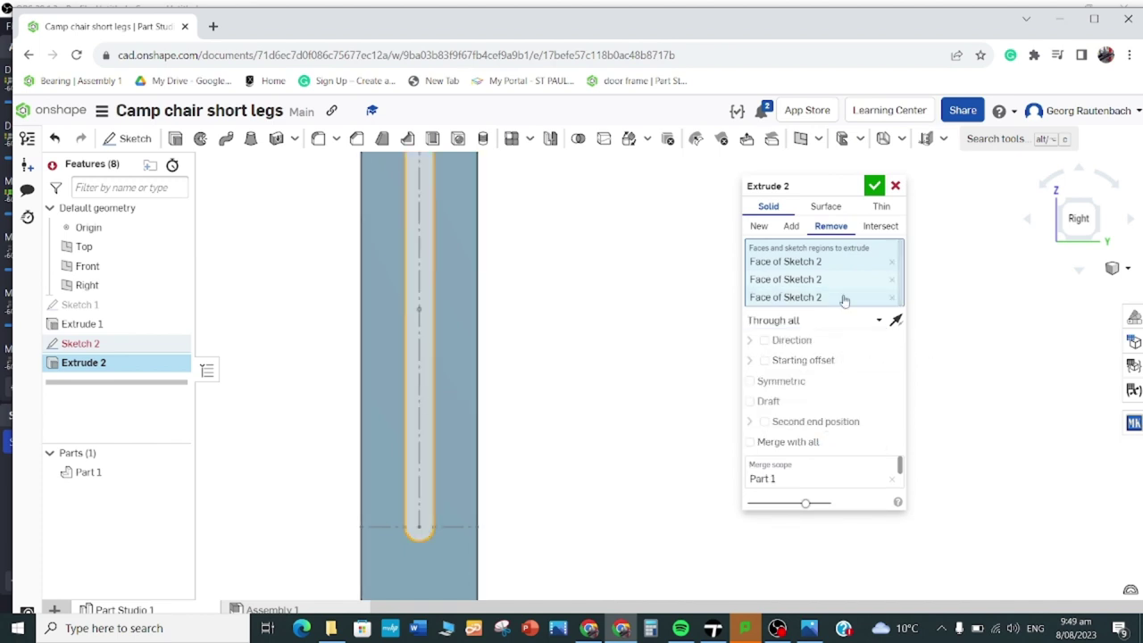
click(873, 187)
scroll(590, 362, down, 6)
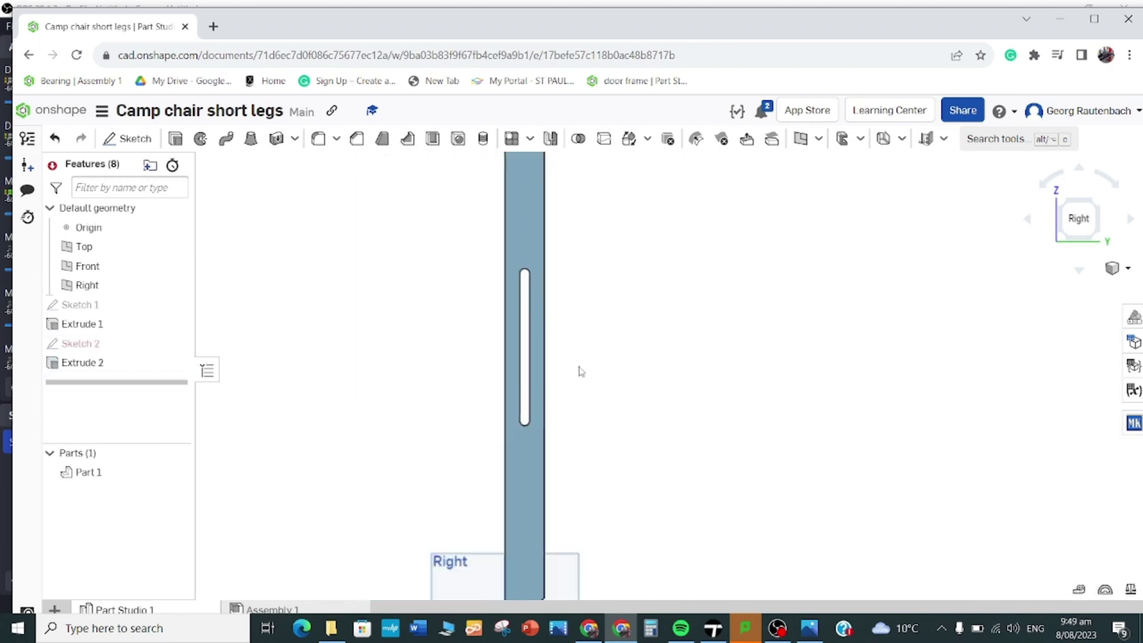
mouse_move(604, 375)
right_down()
mouse_move(459, 416)
mouse_move(594, 386)
right_up()
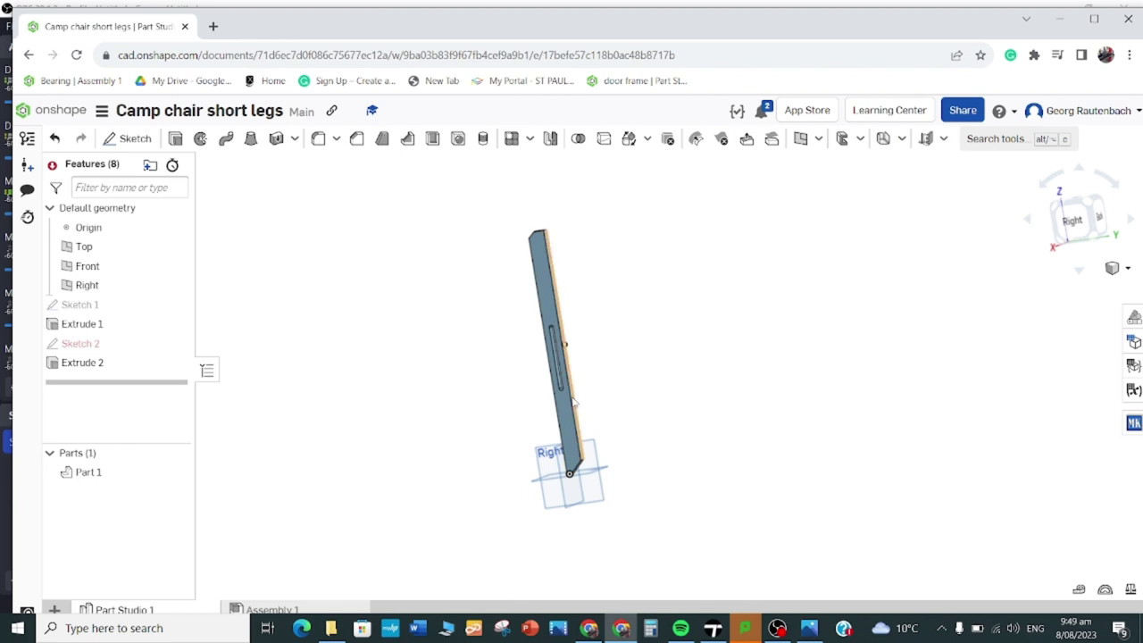
scroll(589, 388, up, 2)
click(778, 628)
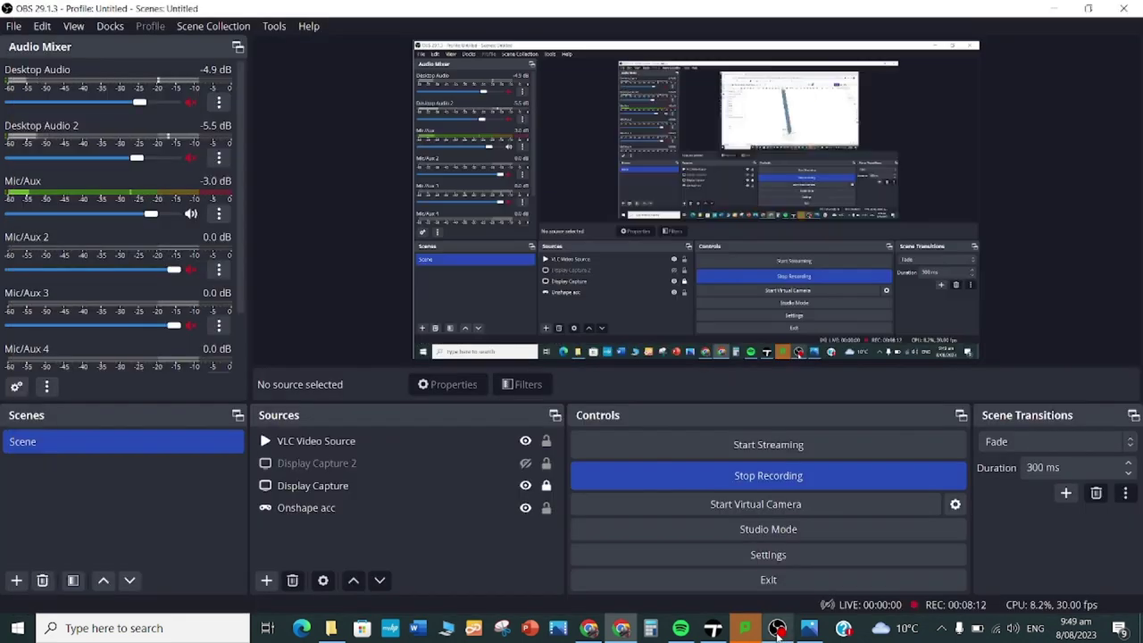
click(785, 477)
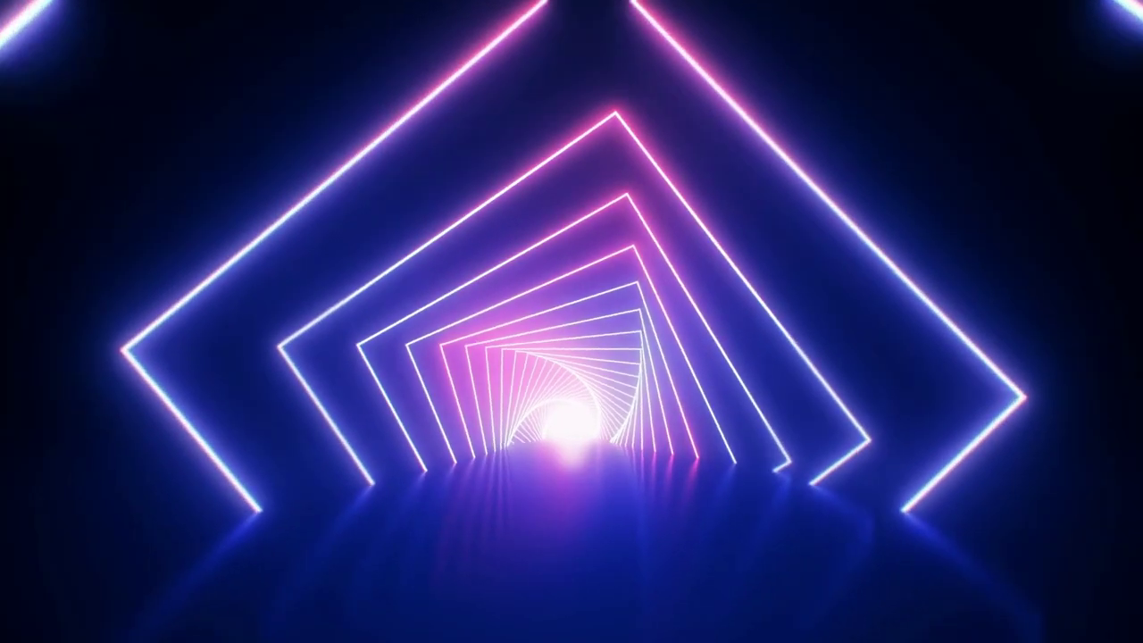